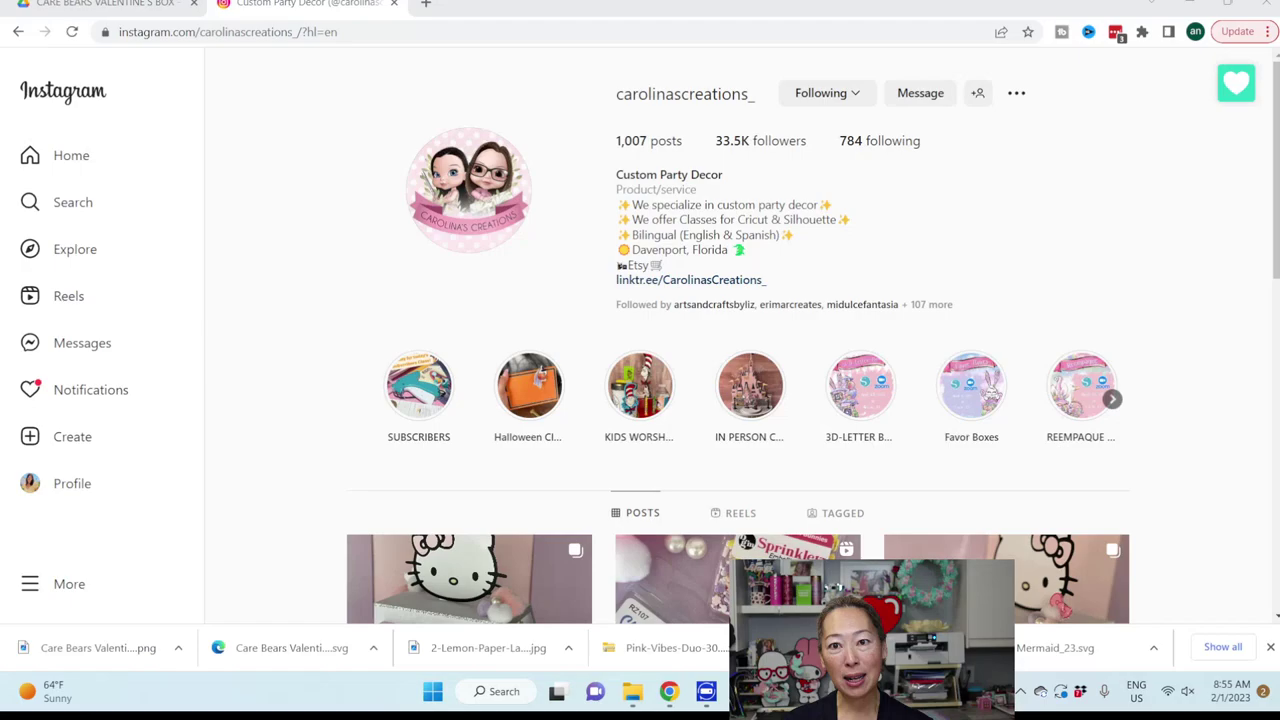
# Flip from the Drive tab to the Instagram profile and back to the CARE BEARS VALENTINE'S BOX folder.
pyautogui.click(95, 8)
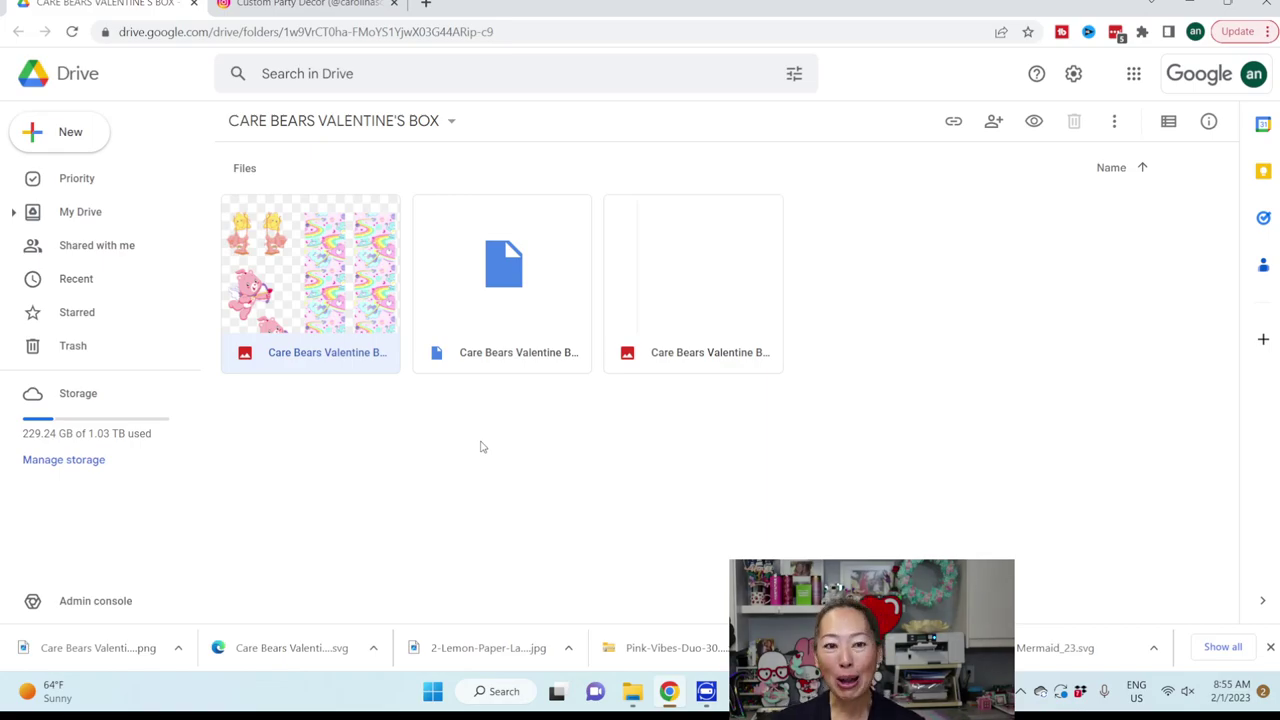
pyautogui.click(318, 10)
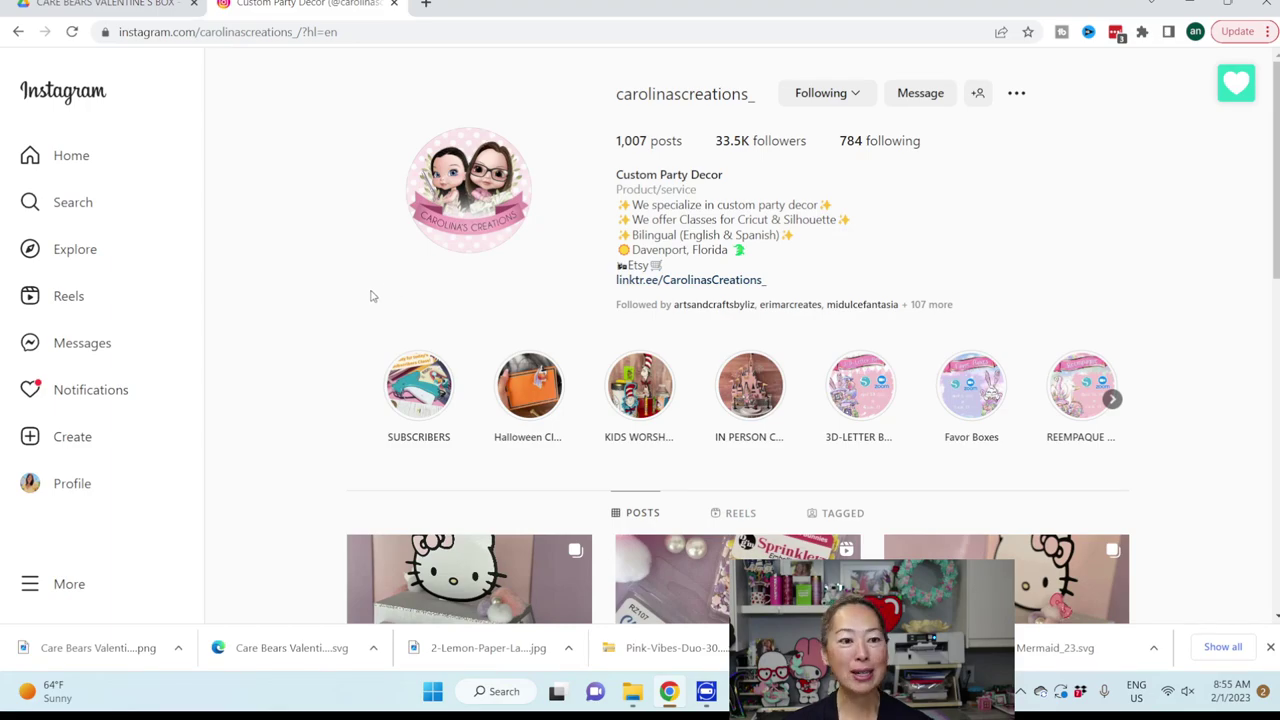
pyautogui.click(90, 8)
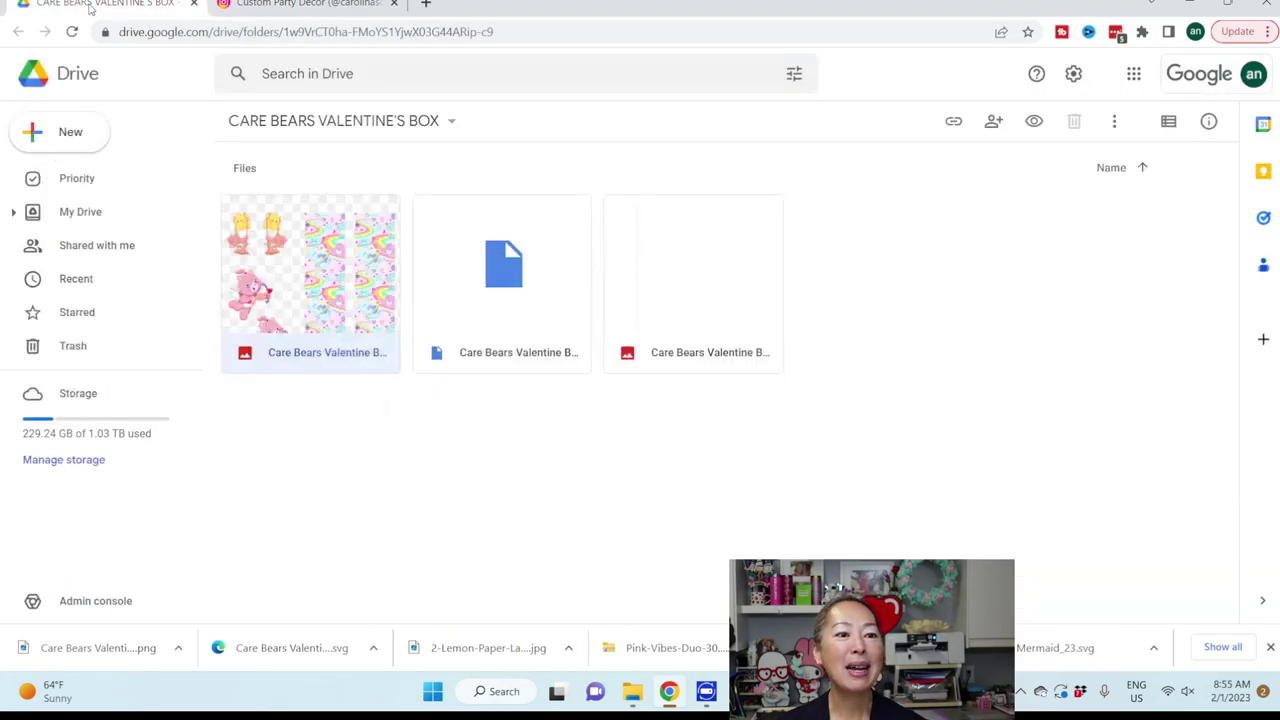
# Download the Care Bears Valentine Box PNG from its Drive preview.
pyautogui.doubleClick(299, 260)
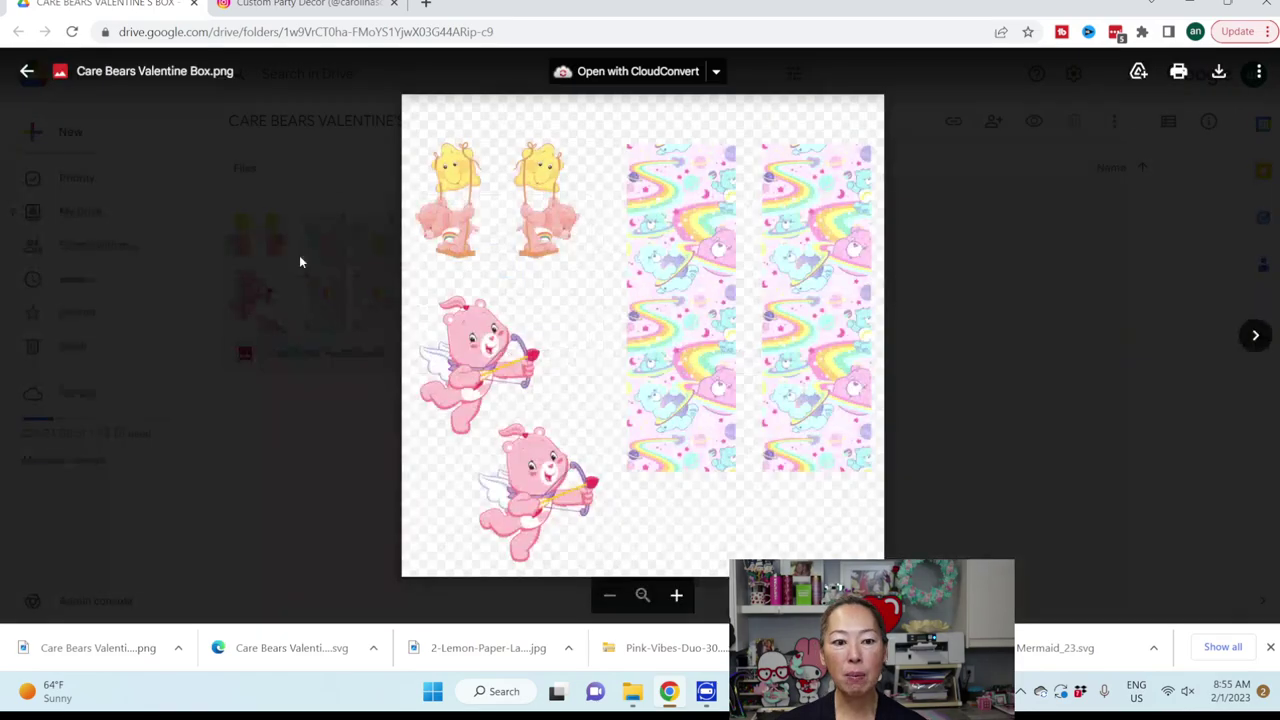
pyautogui.click(1218, 71)
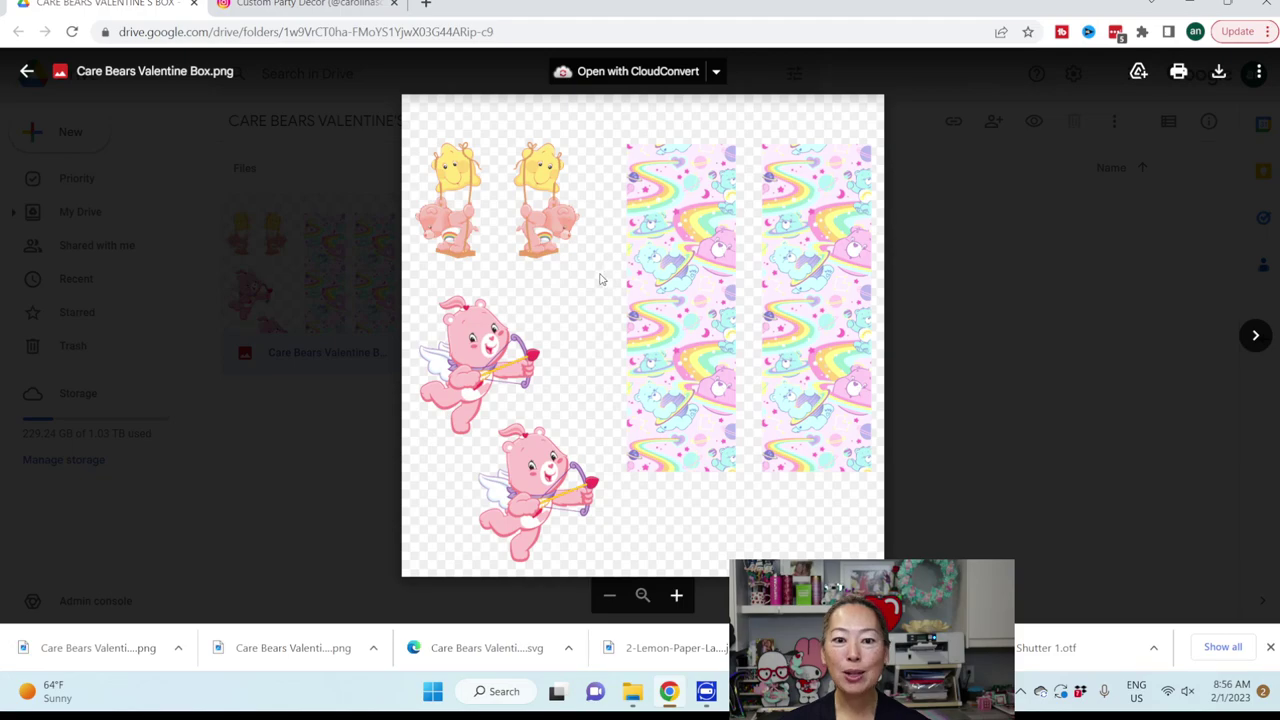
pyautogui.click(968, 217)
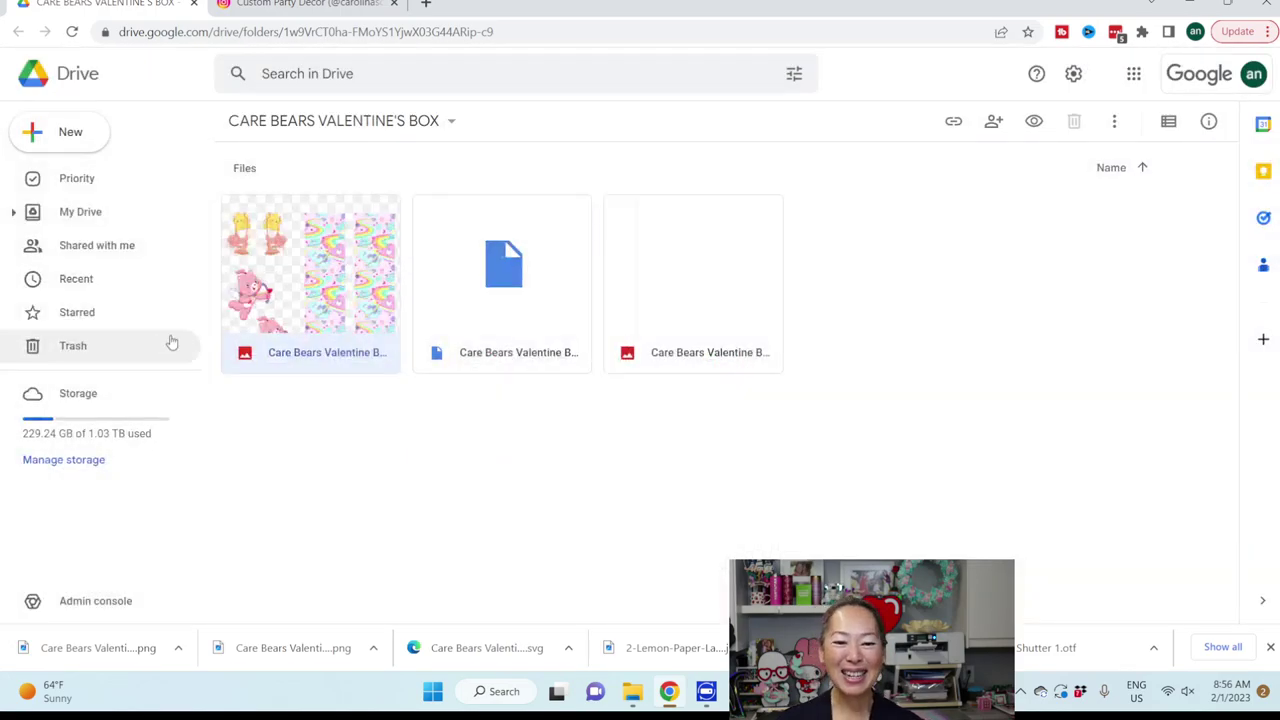
# Open and close the .studio3 file, then download the Care Bears Valentine Box SVG.
pyautogui.click(496, 358)
pyautogui.doubleClick(495, 357)
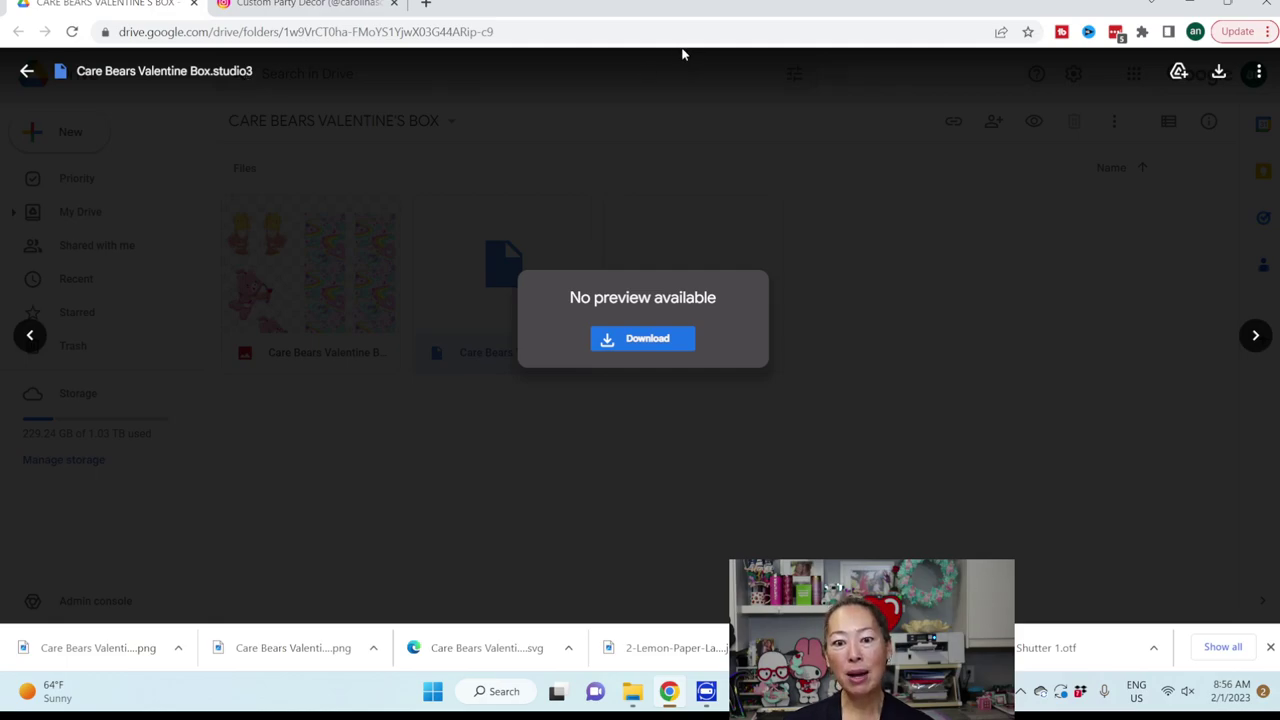
pyautogui.click(1115, 120)
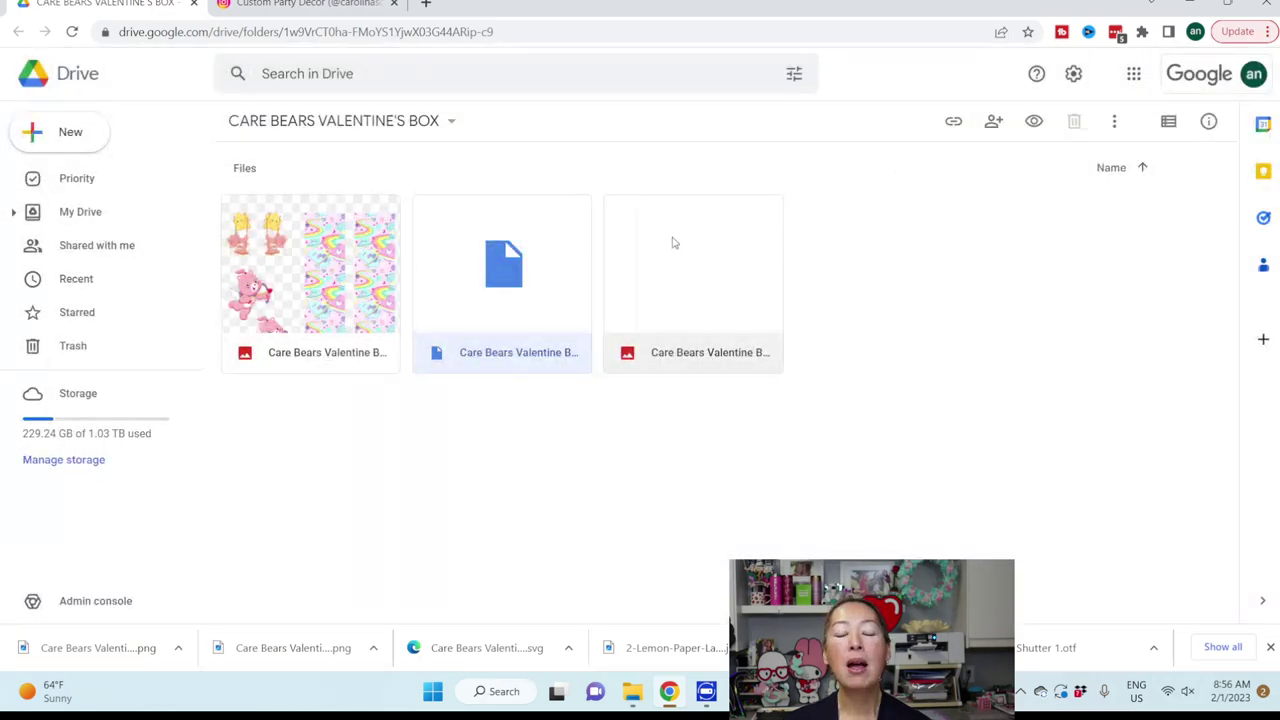
pyautogui.doubleClick(724, 272)
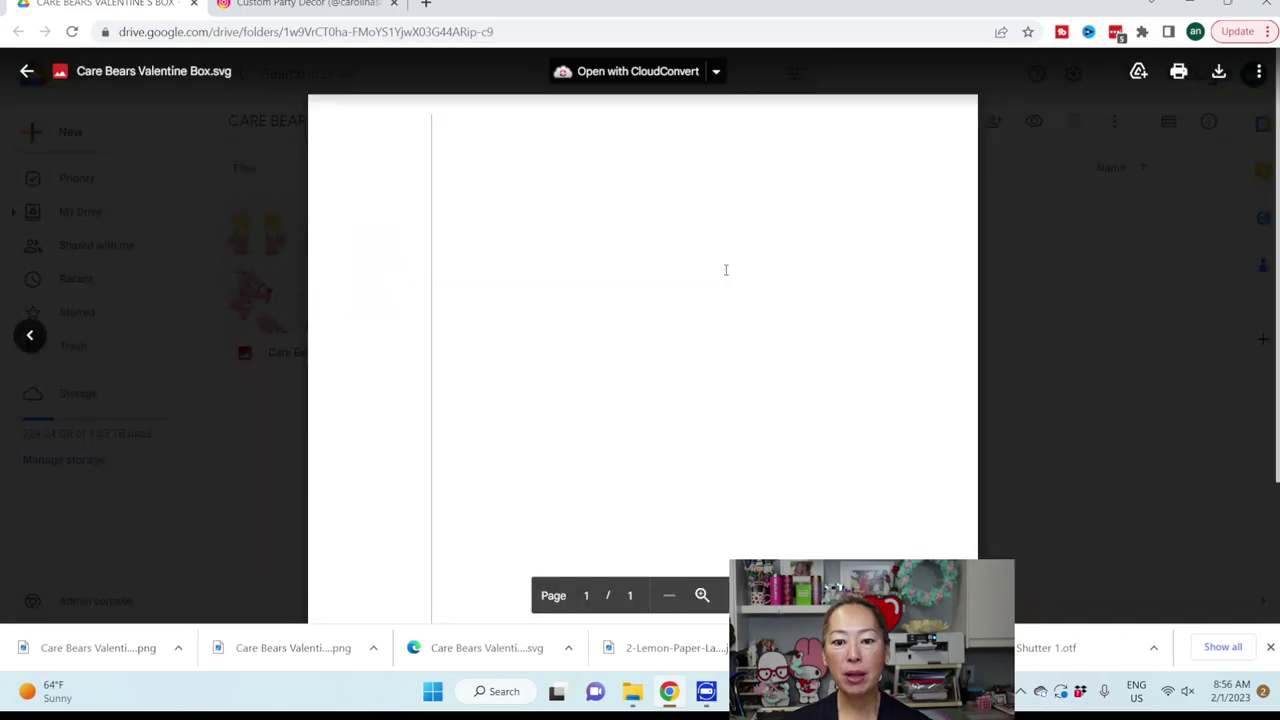
pyautogui.click(1218, 73)
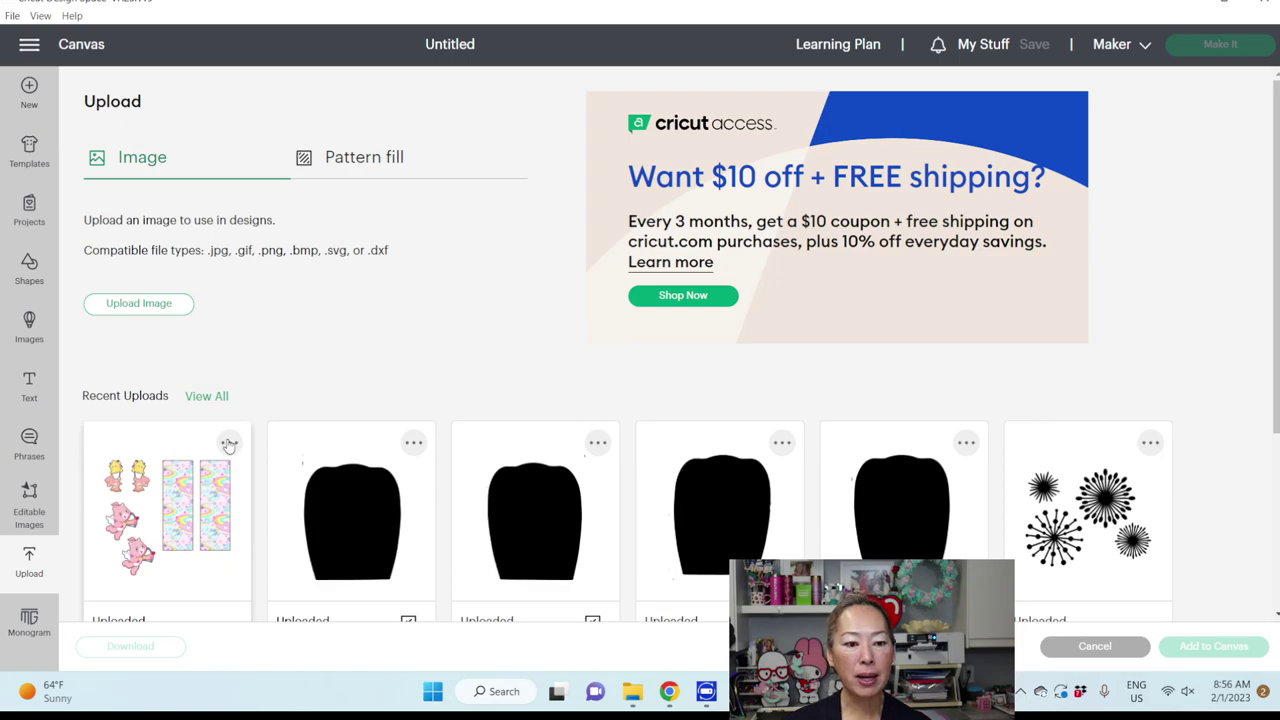
# Delete the old Care Bears upload, start a new canvas and go to Upload Image.
pyautogui.click(229, 443)
pyautogui.click(166, 615)
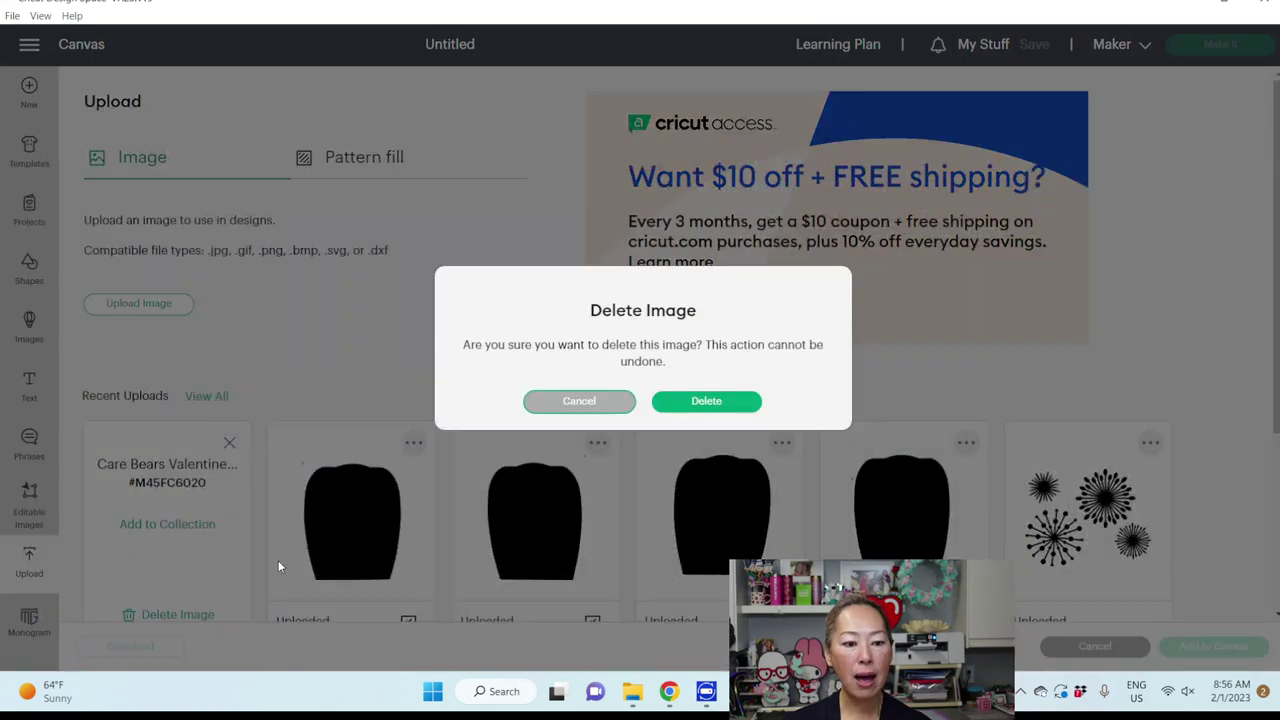
pyautogui.click(694, 412)
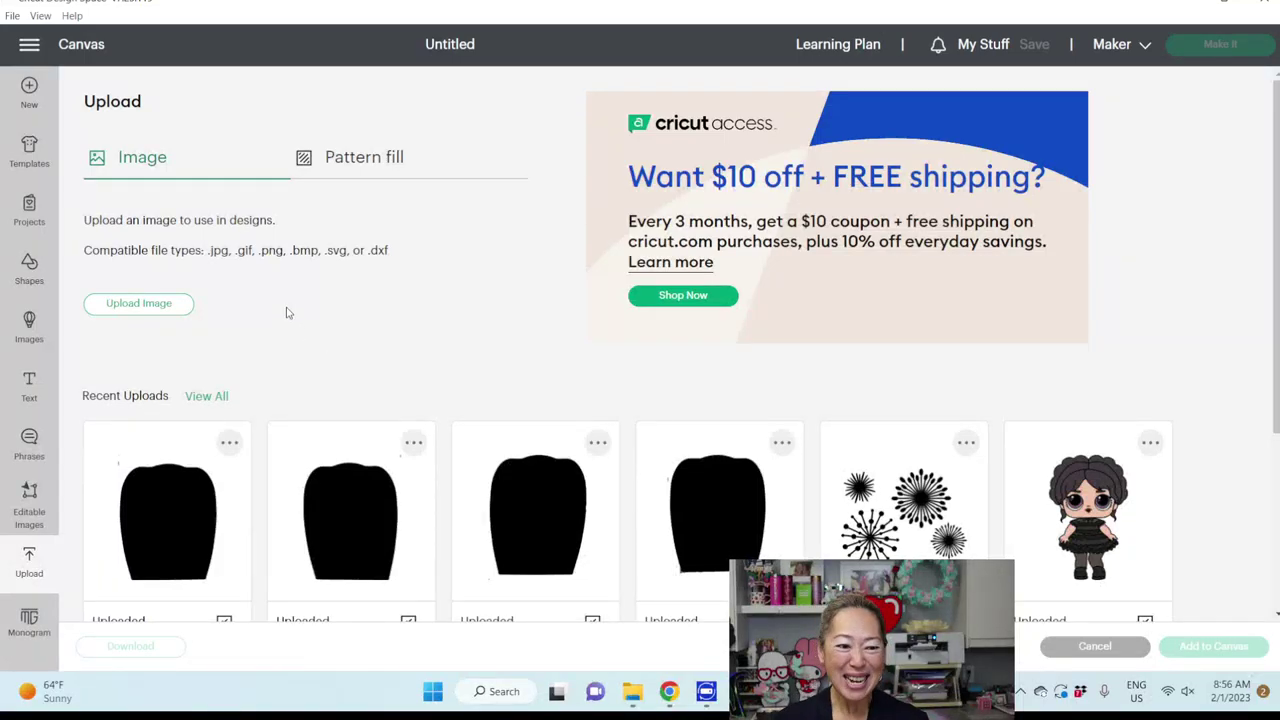
pyautogui.click(28, 90)
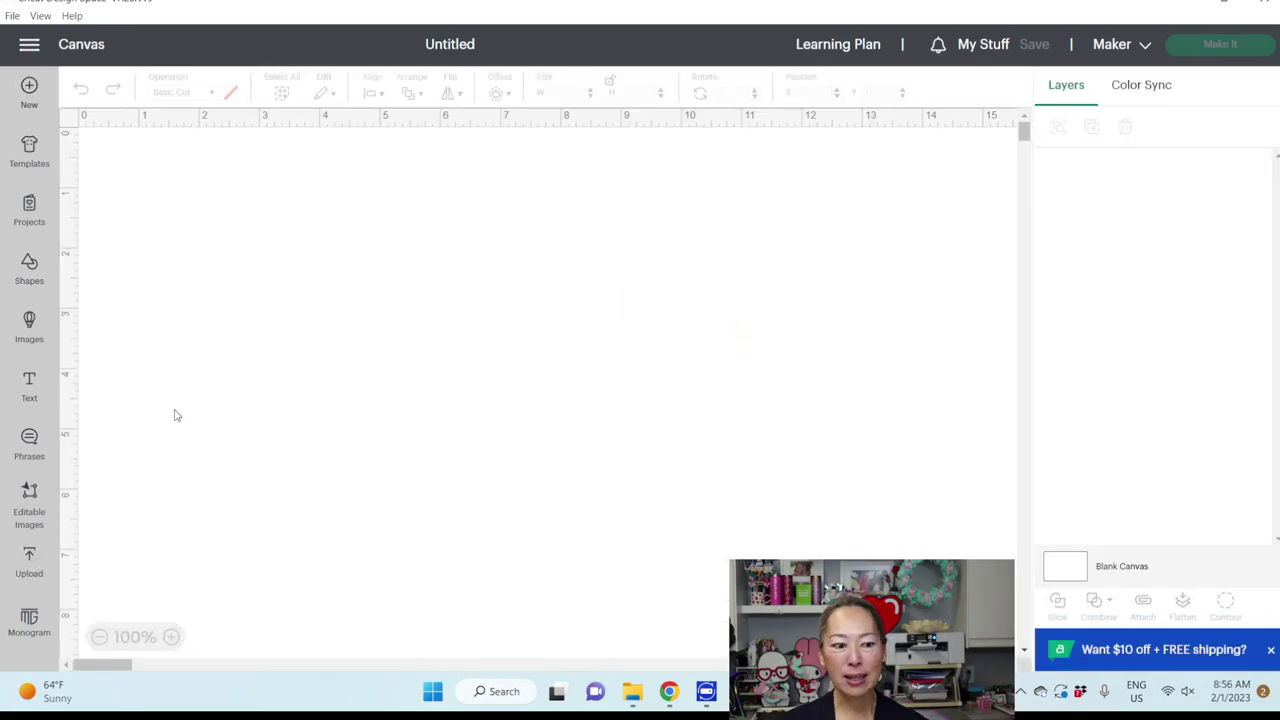
pyautogui.click(29, 563)
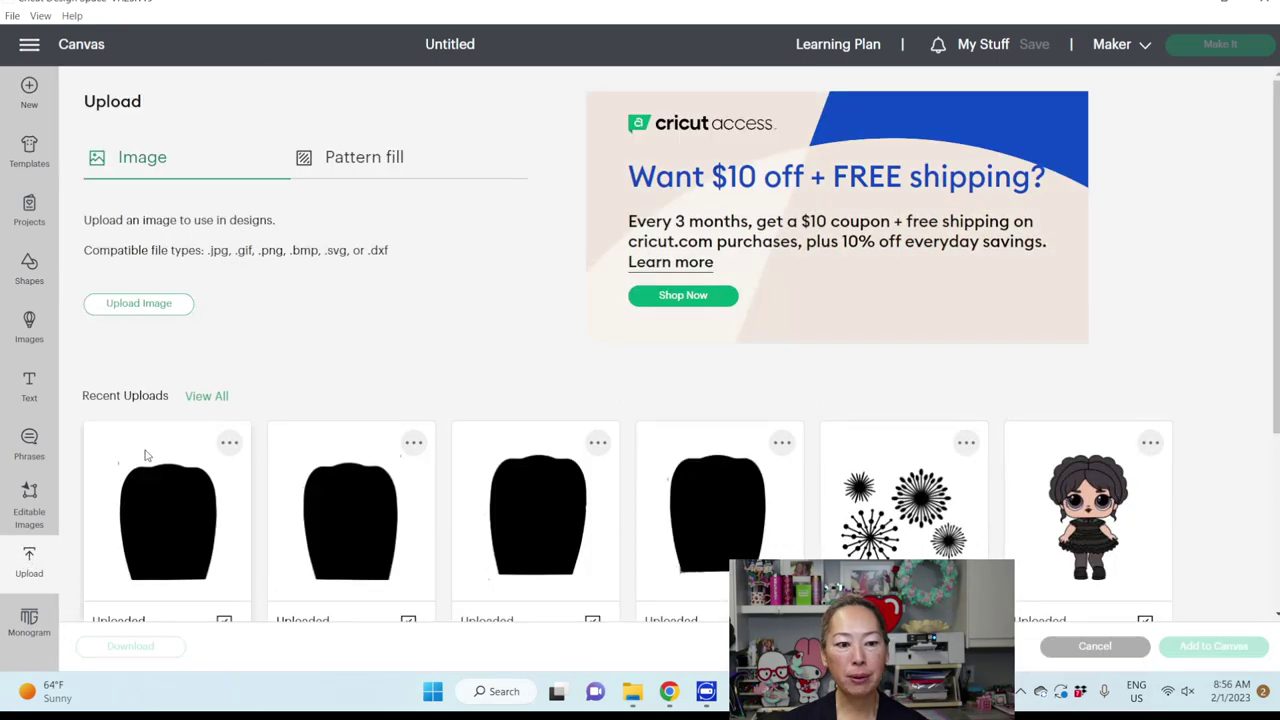
# Upload Care Bears Valentine Box.svg from Downloads as a cut image, adding a suffix to its name.
pyautogui.click(110, 310)
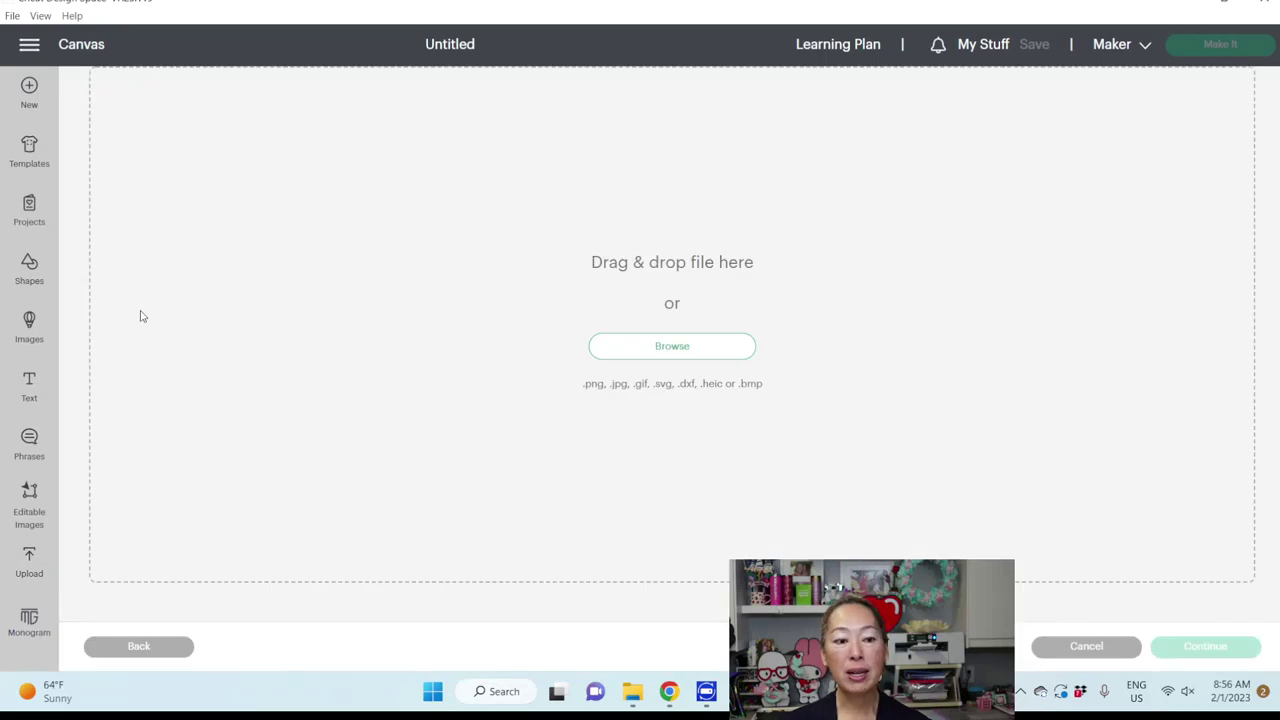
pyautogui.click(702, 350)
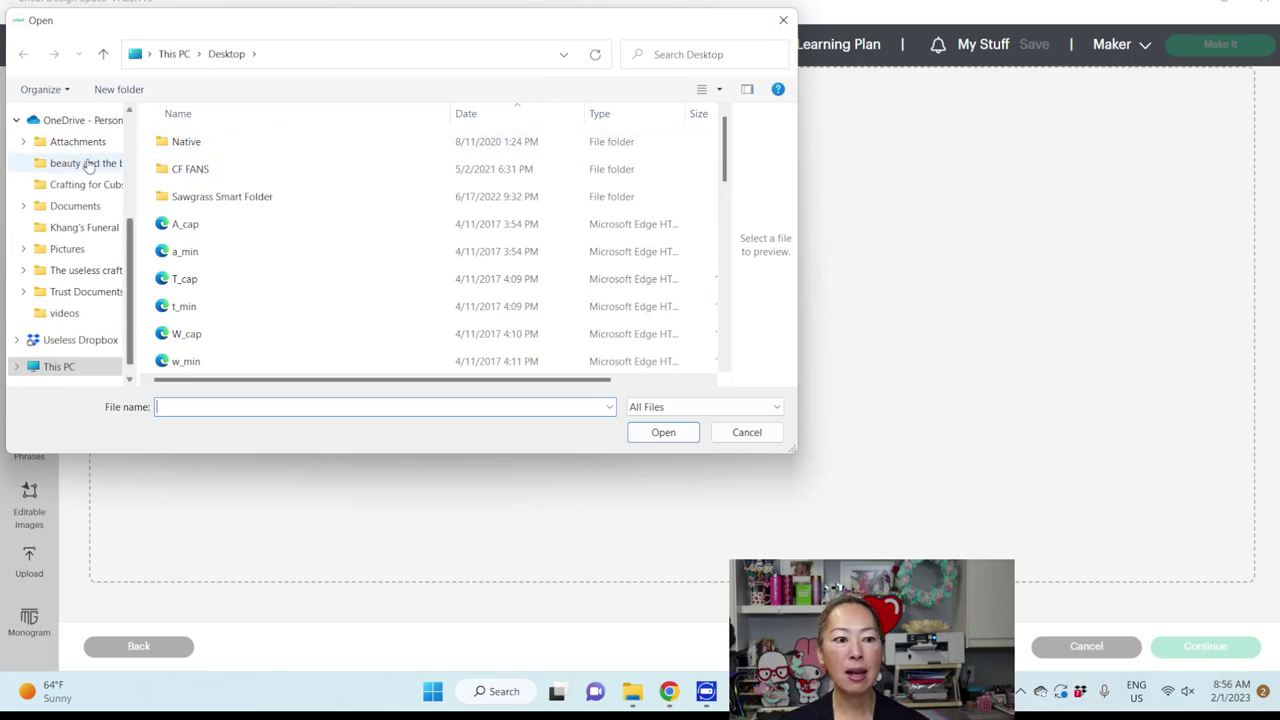
pyautogui.scroll(5, 71, 163)
pyautogui.click(66, 163)
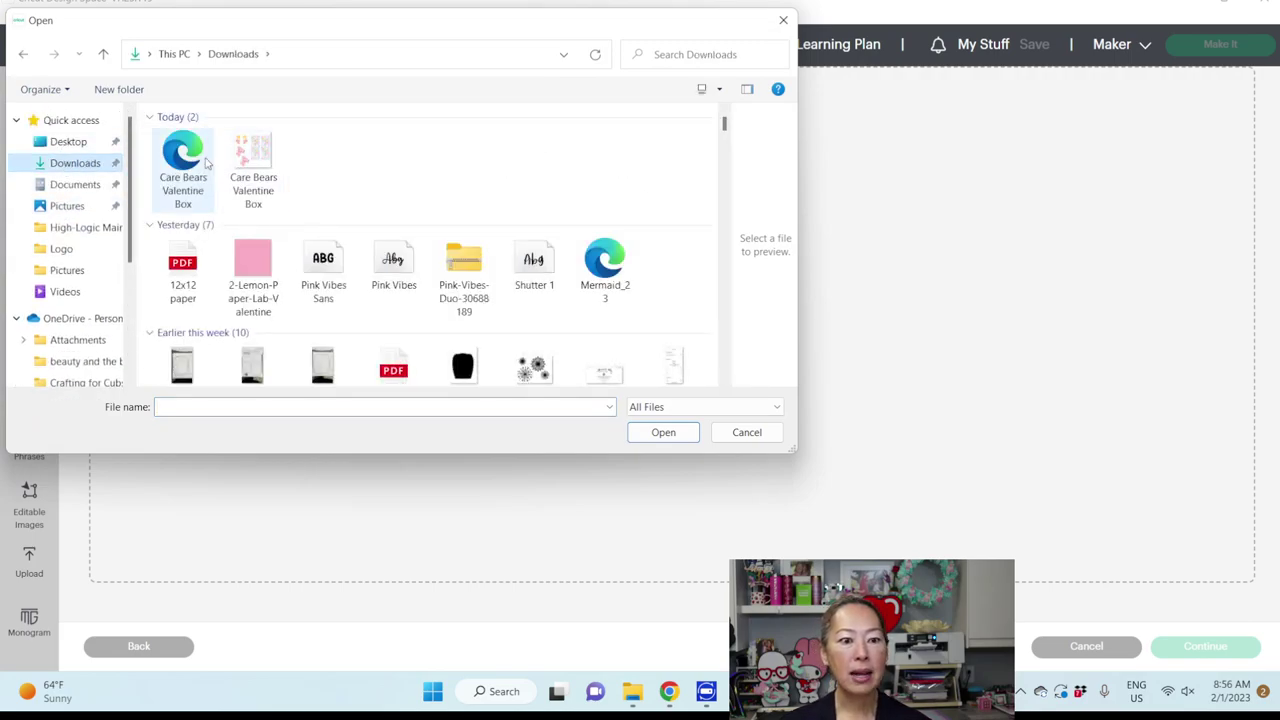
pyautogui.click(193, 168)
pyautogui.doubleClick(193, 168)
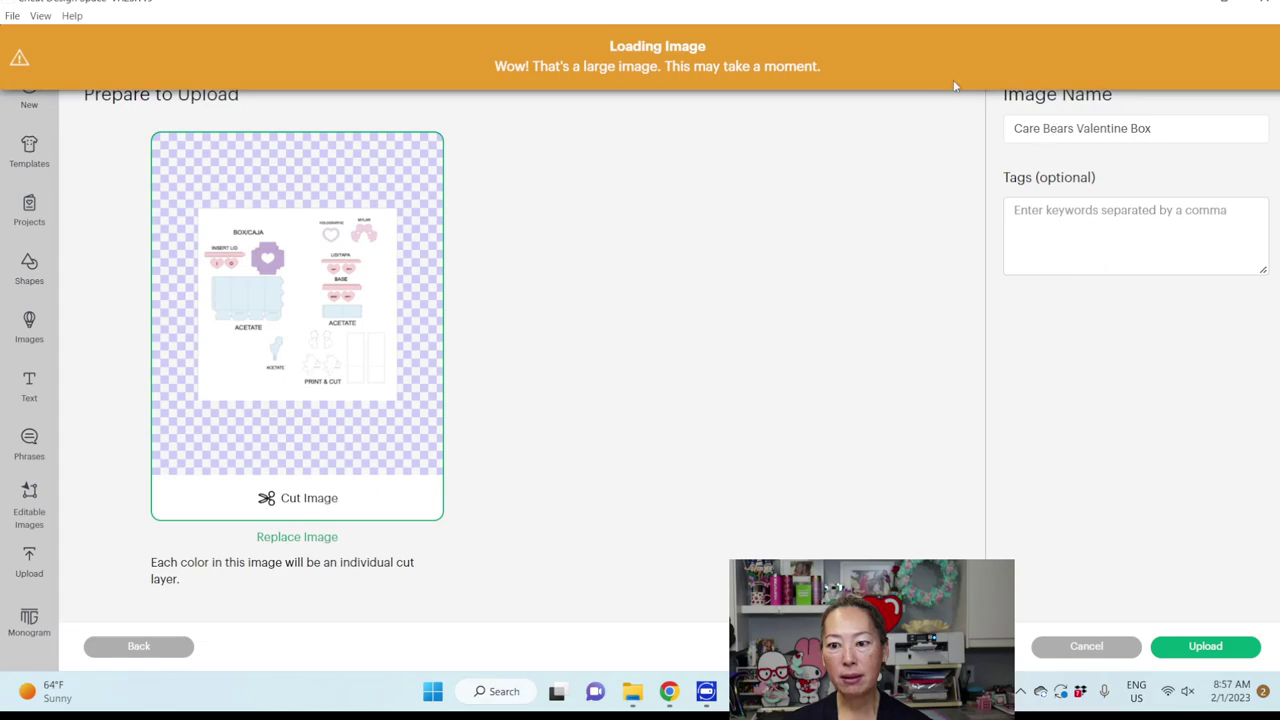
pyautogui.click(1159, 133)
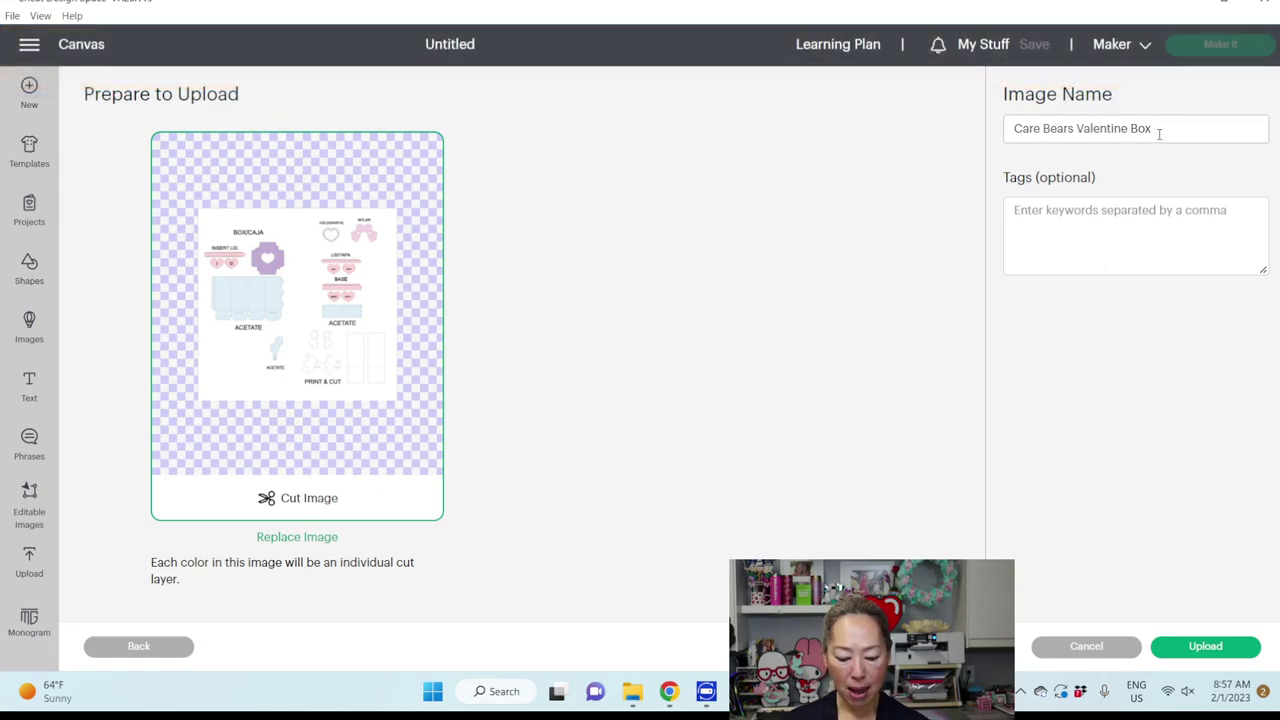
pyautogui.write('carolinas')
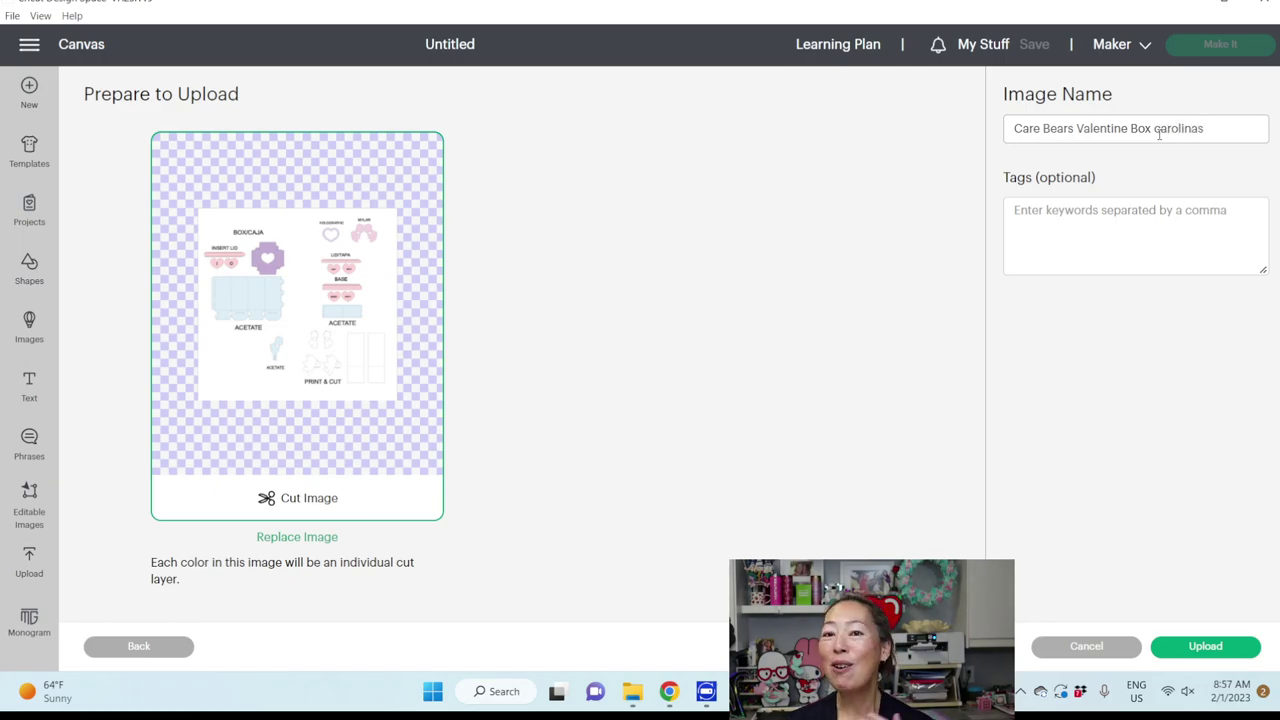
pyautogui.click(1207, 648)
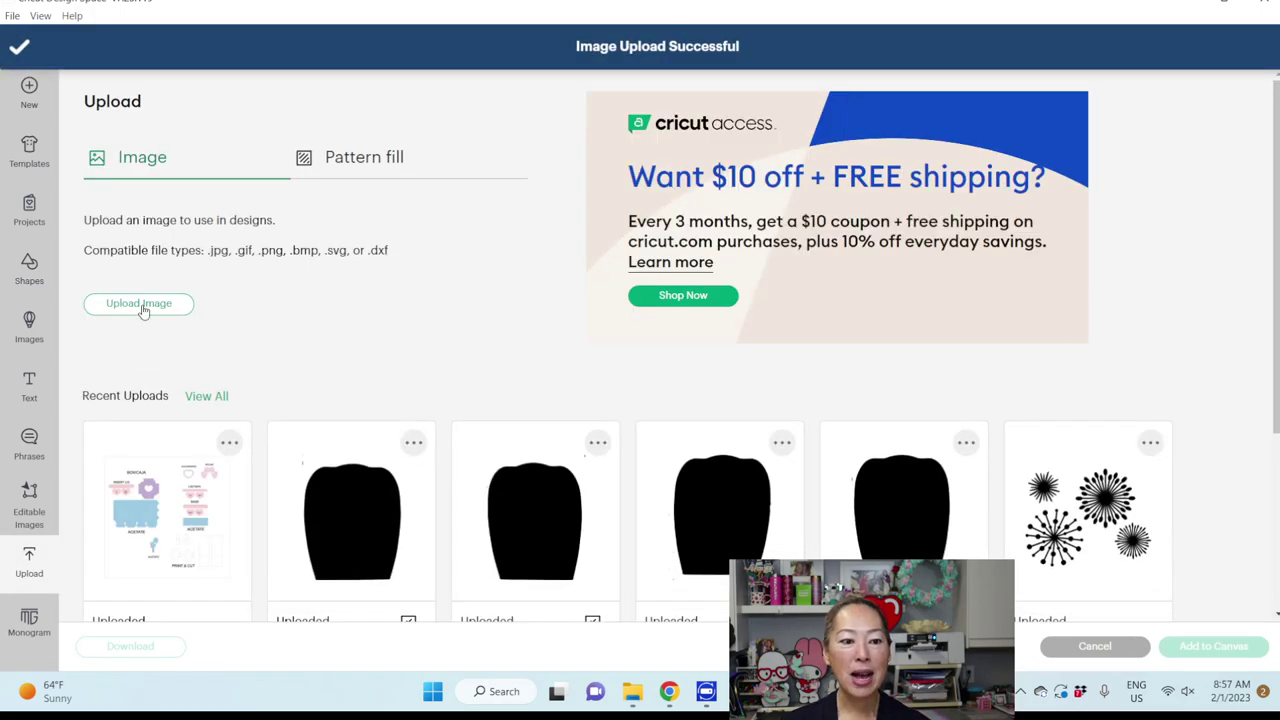
# Upload the Care Bears PNG from Downloads as a Complex, Print Then Cut image, keeping its background.
pyautogui.click(110, 313)
pyautogui.click(636, 350)
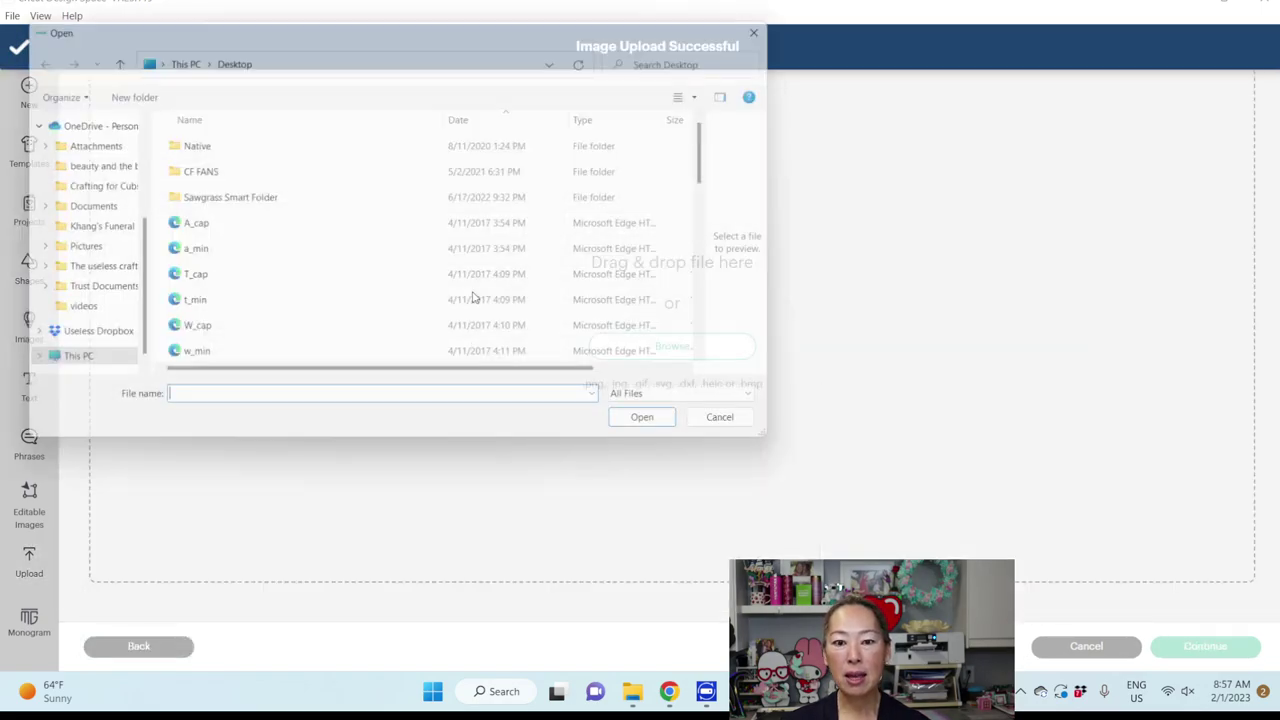
pyautogui.scroll(4, 63, 177)
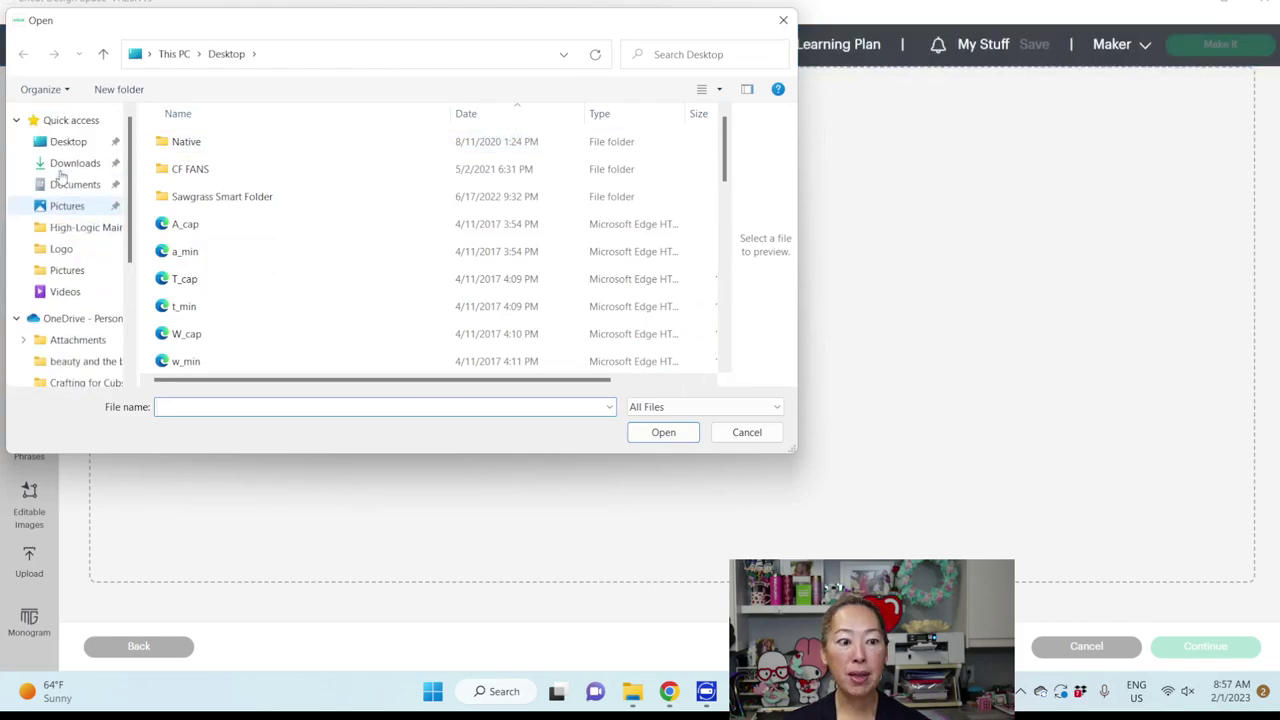
pyautogui.click(74, 166)
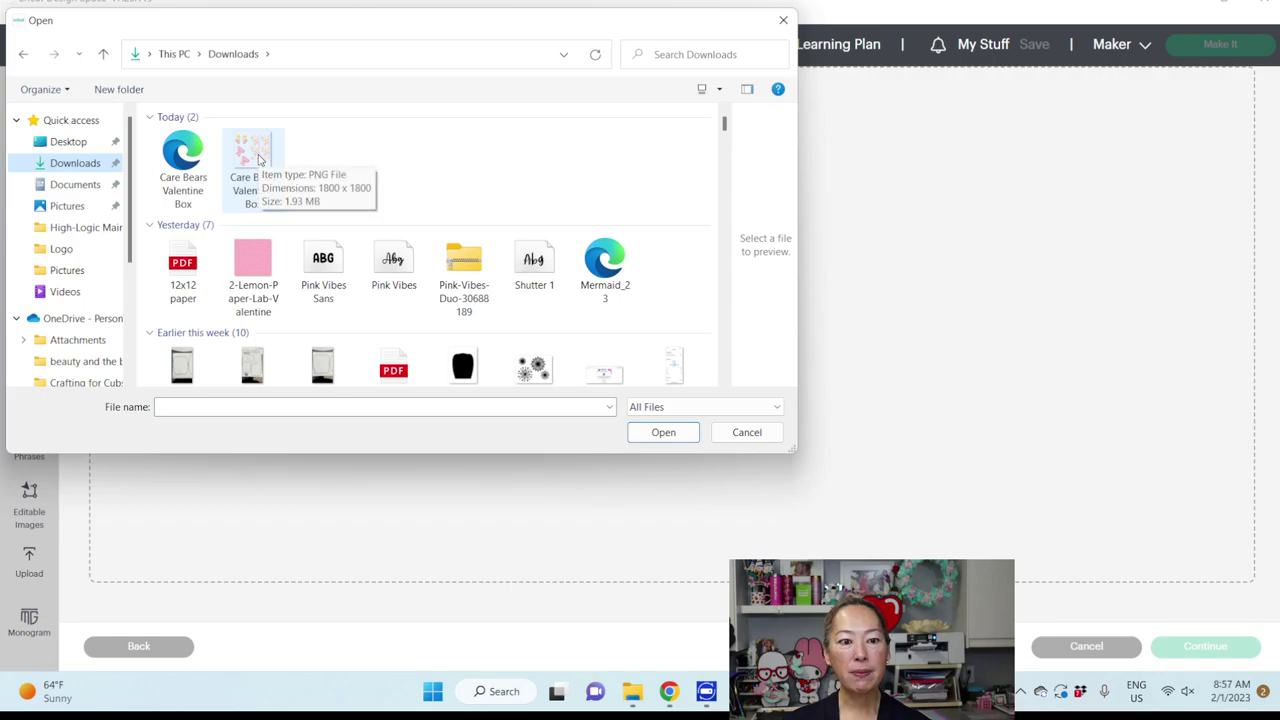
pyautogui.doubleClick(256, 160)
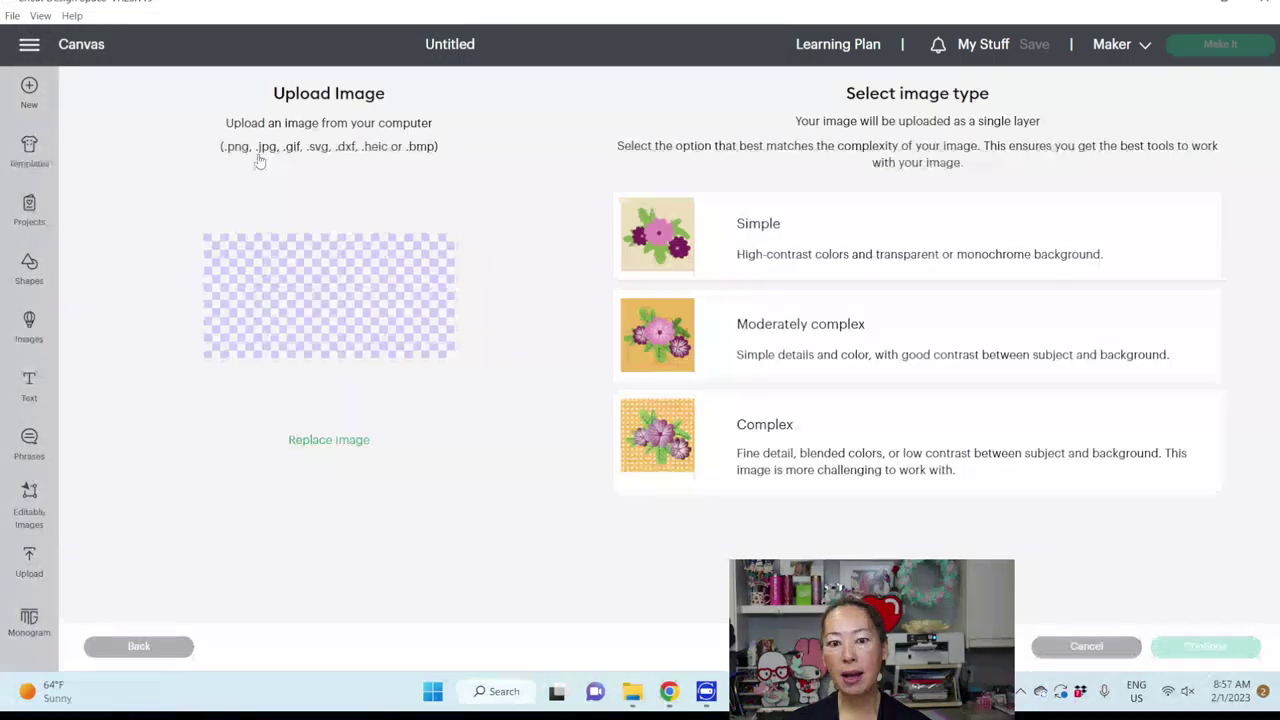
pyautogui.click(757, 455)
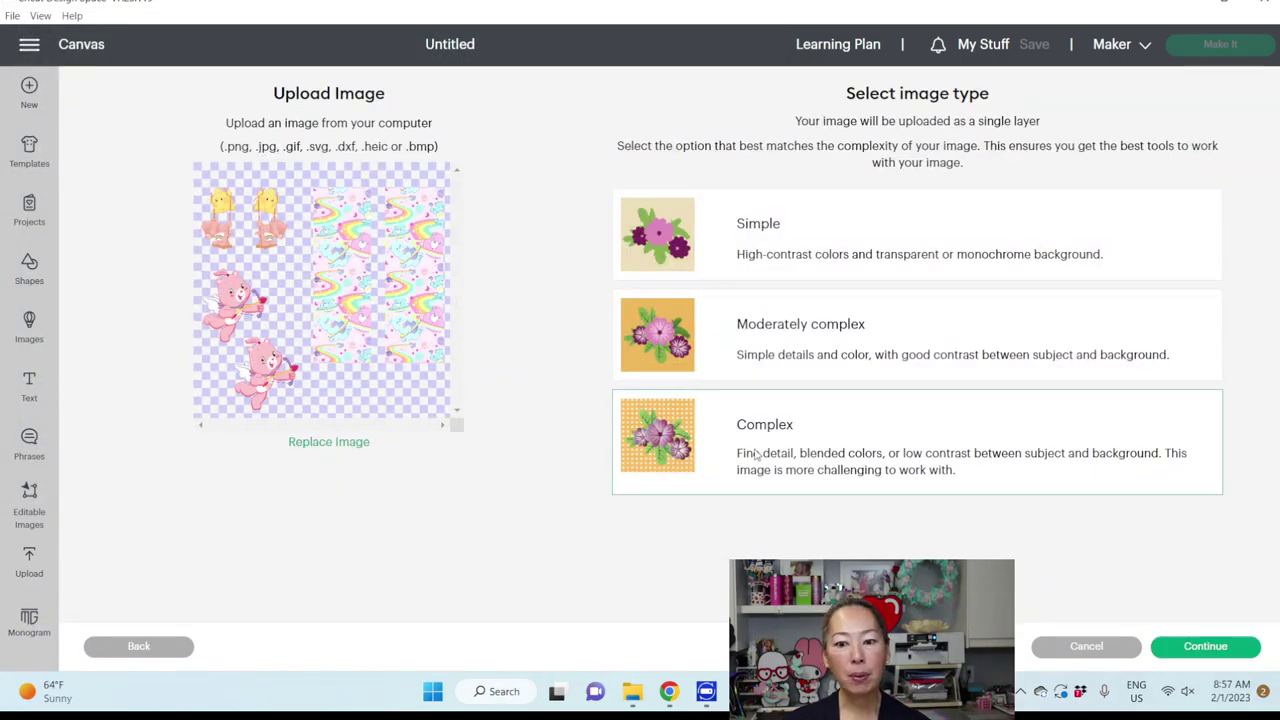
pyautogui.click(1205, 646)
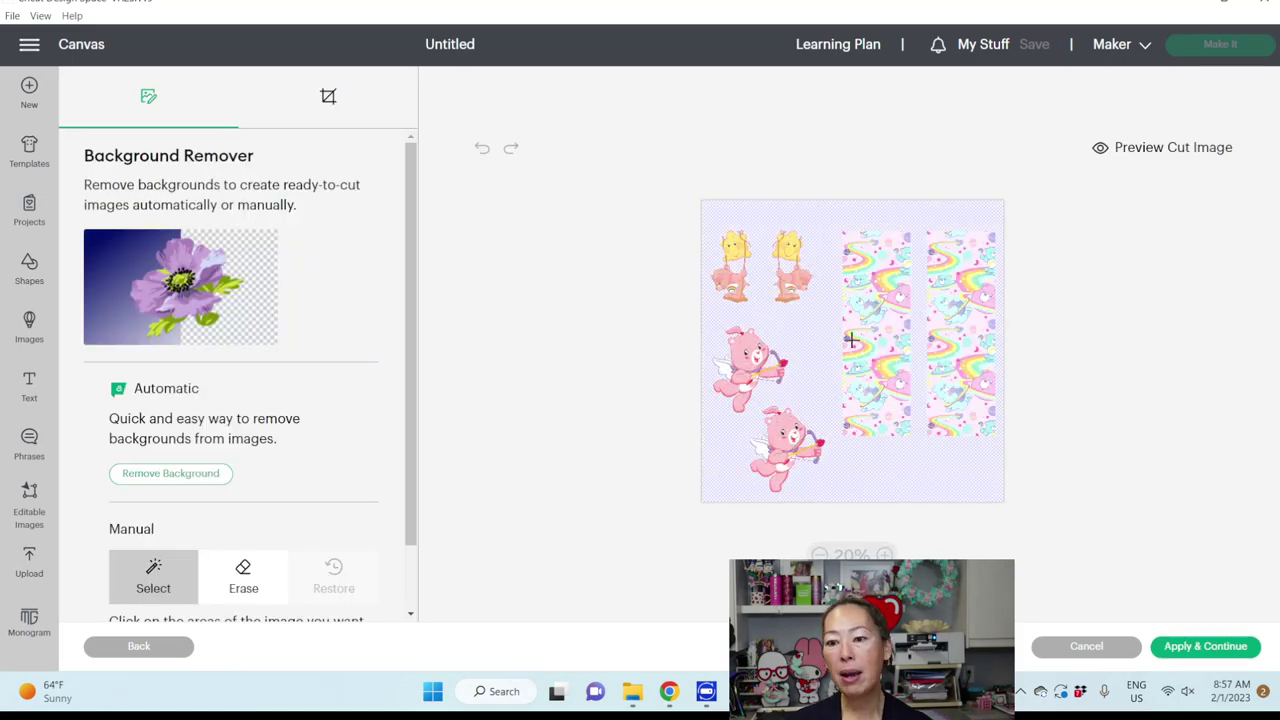
pyautogui.click(1200, 648)
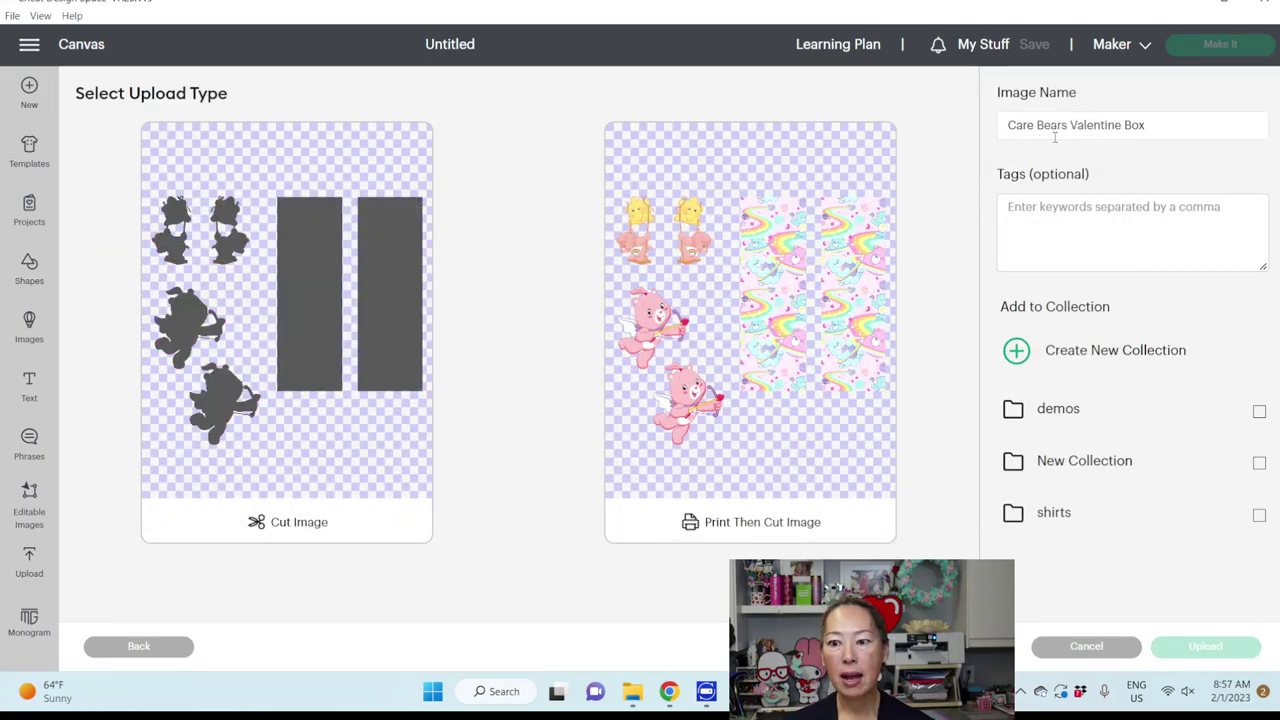
pyautogui.click(750, 218)
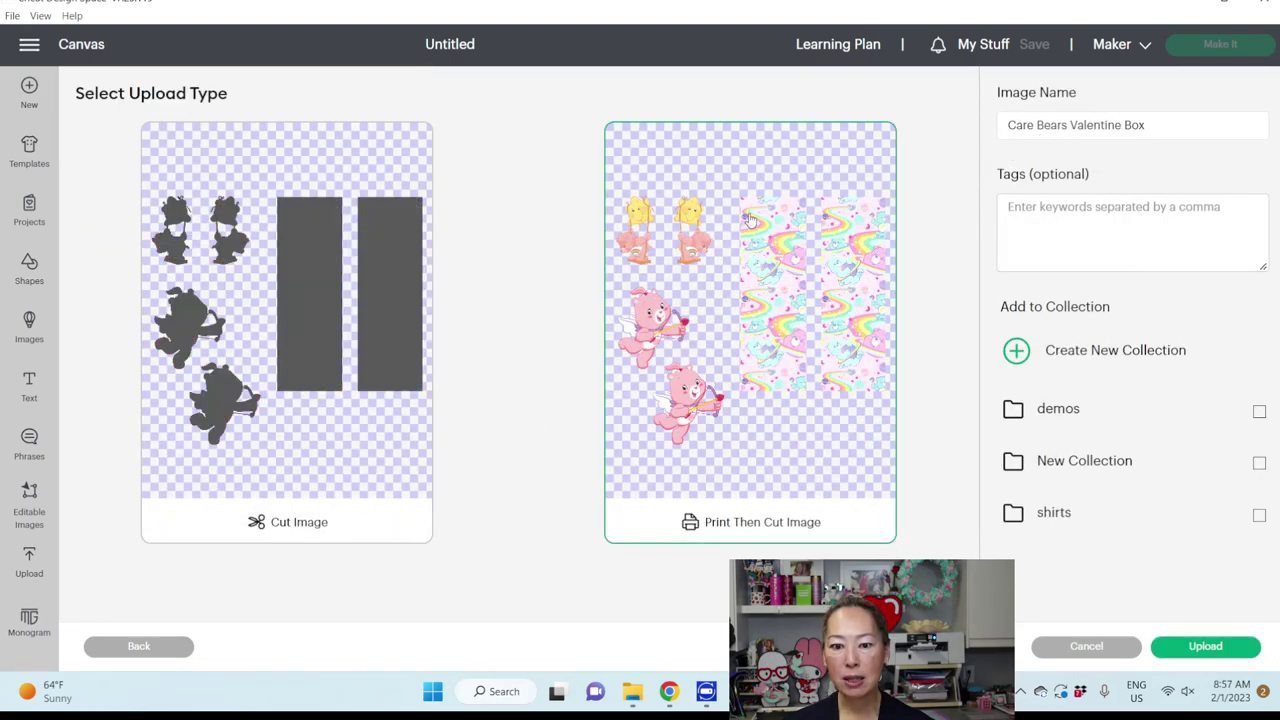
pyautogui.click(1211, 647)
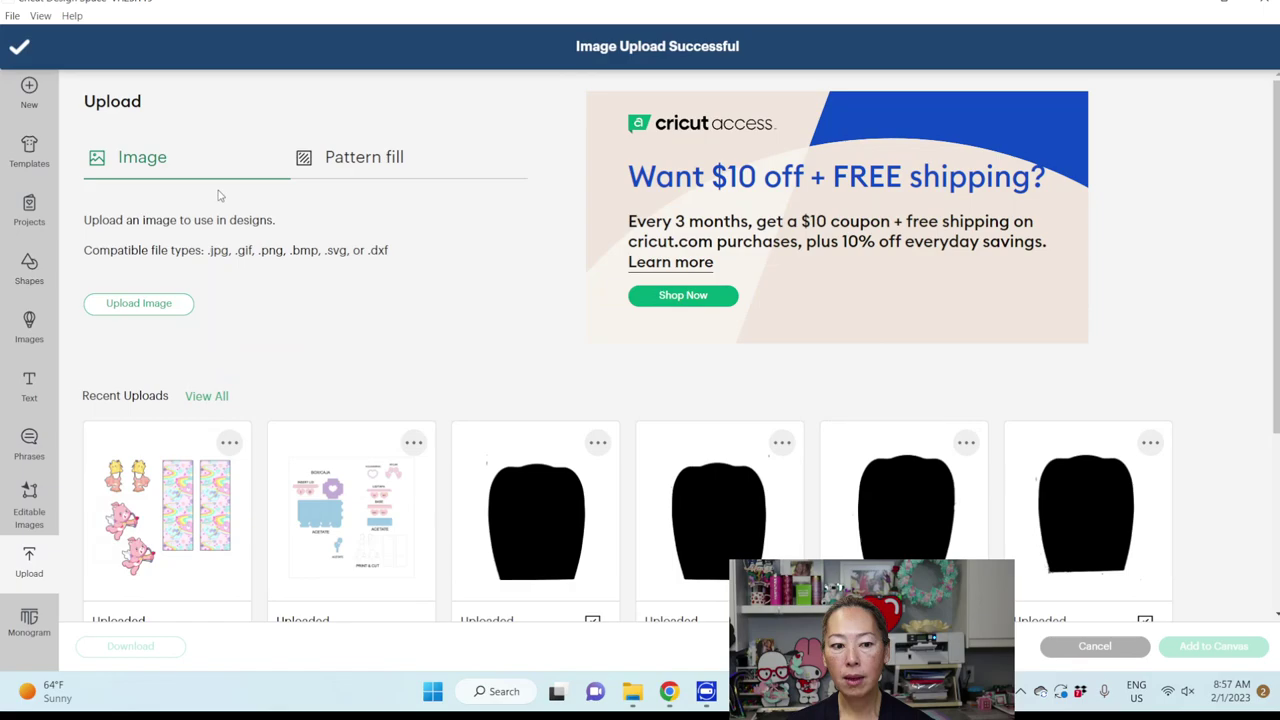
# Select the two newest Care Bears uploads and add them to the canvas.
pyautogui.click(152, 538)
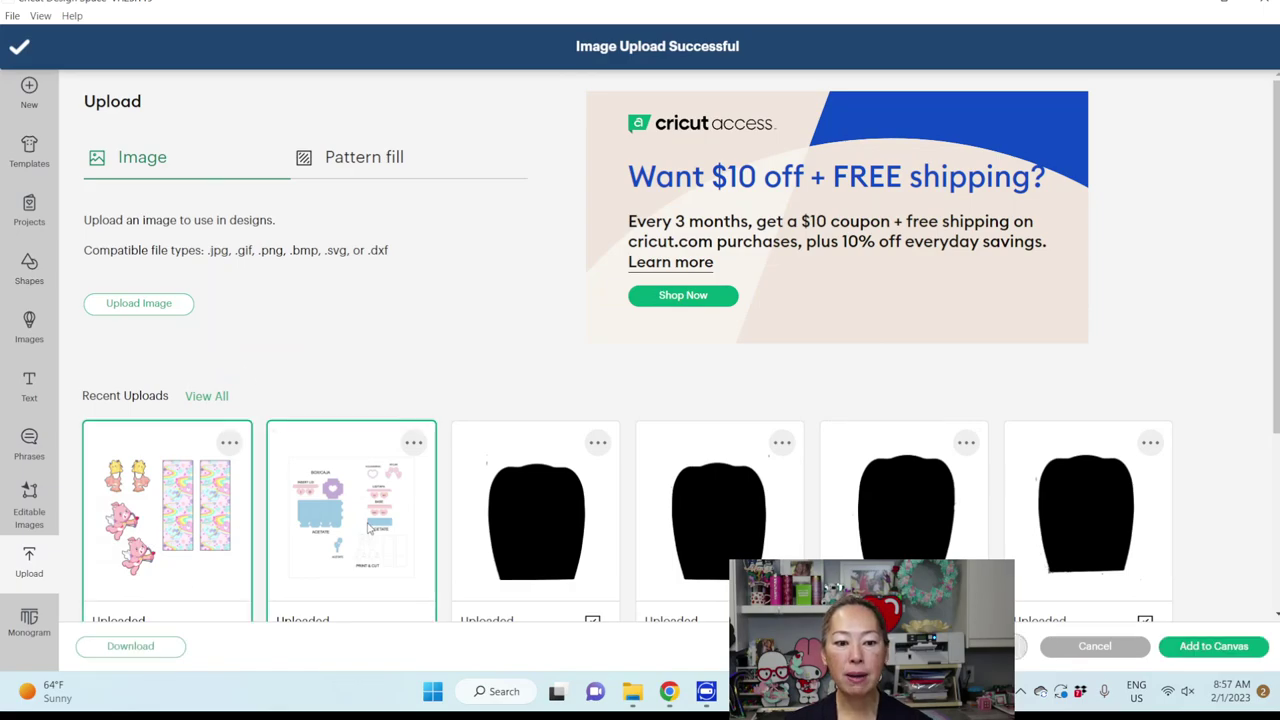
pyautogui.scroll(-3, 196, 532)
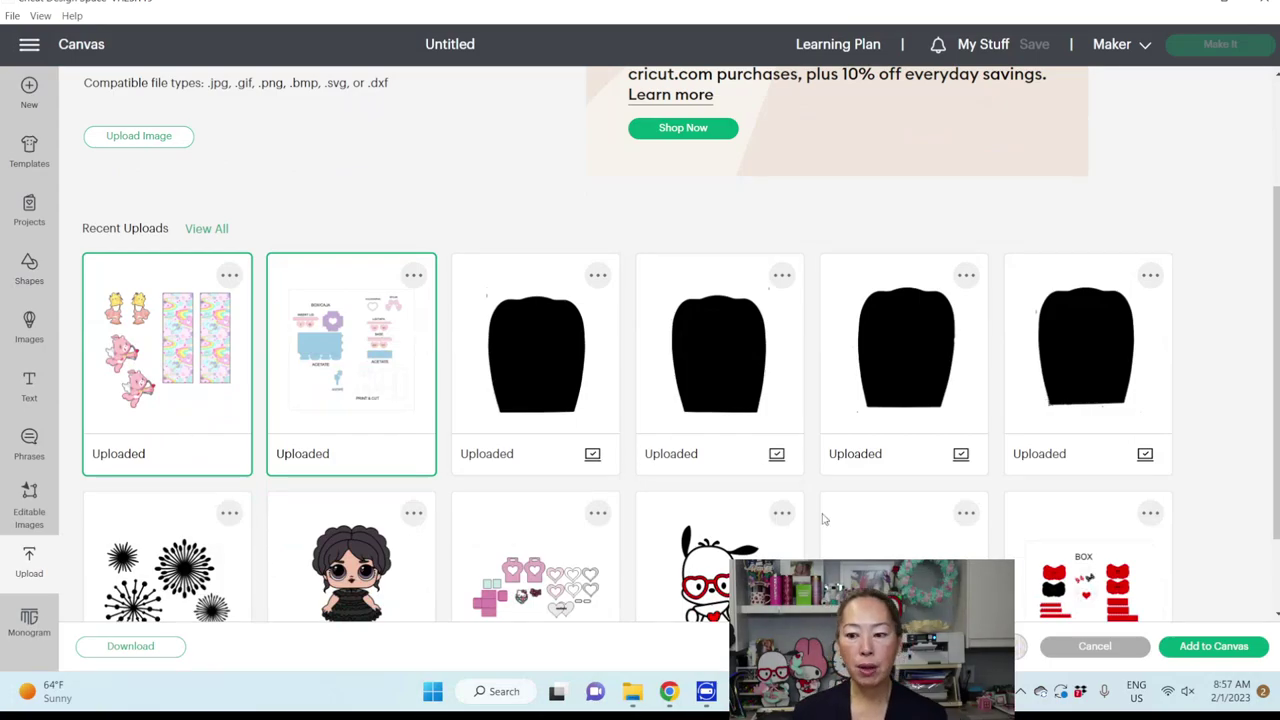
pyautogui.click(1220, 650)
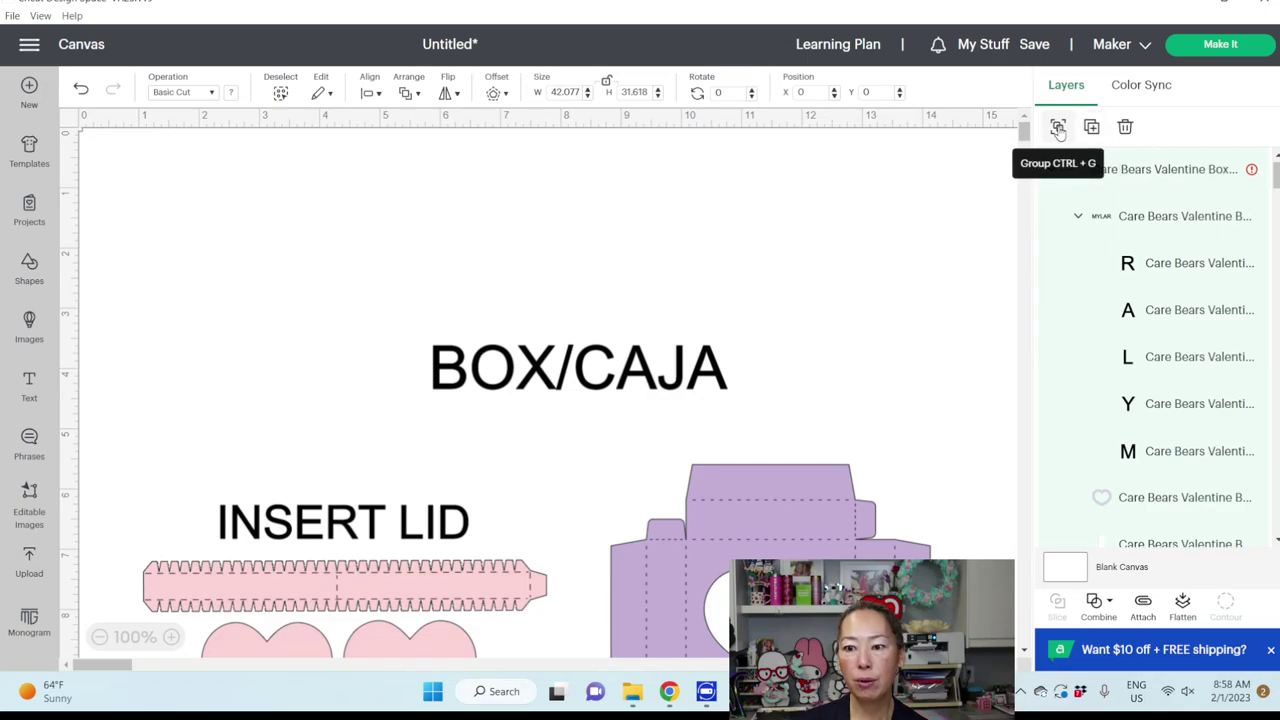
# Ungroup the project, zoom out three levels, and move the bears-and-rainbow print image right.
pyautogui.click(1171, 170)
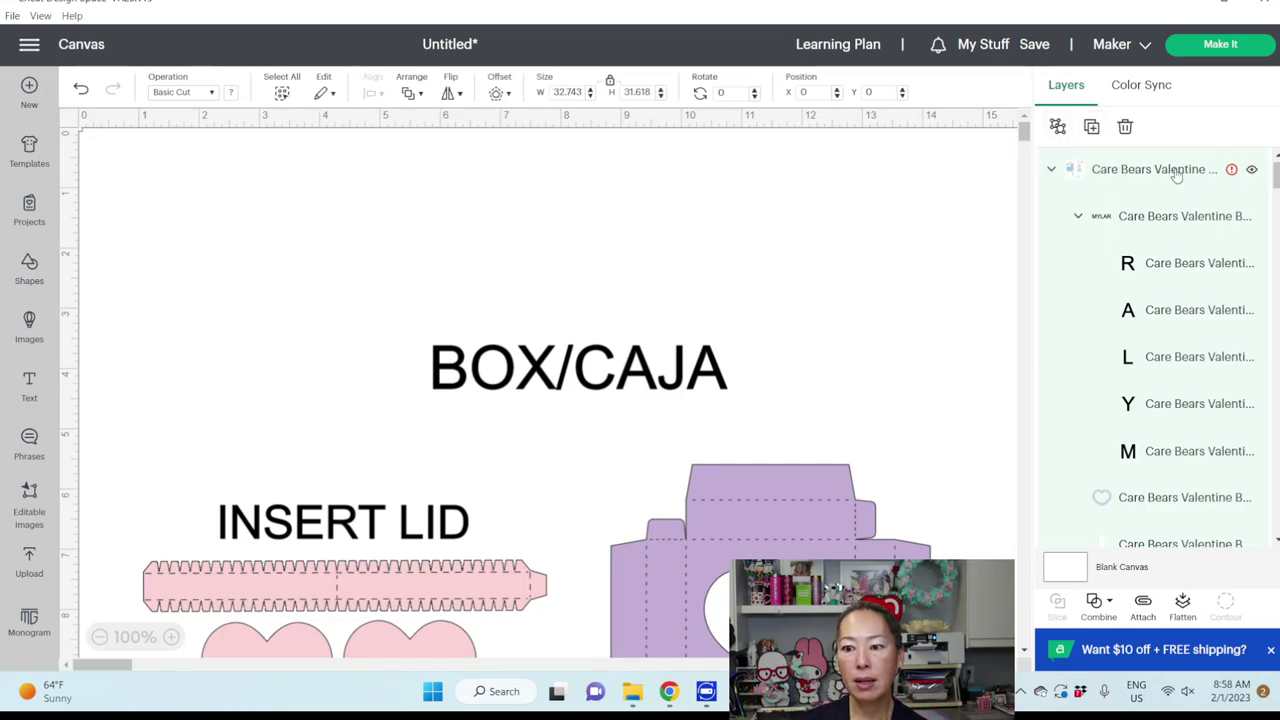
pyautogui.click(1058, 128)
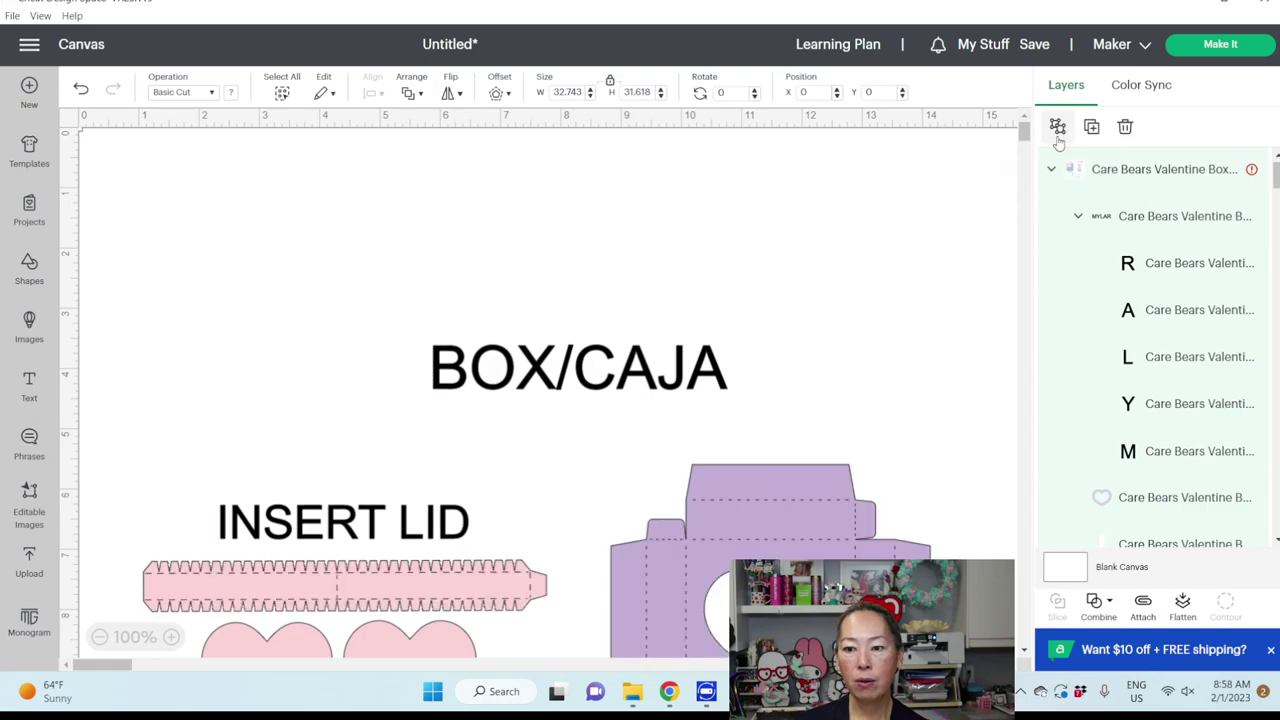
pyautogui.click(100, 637)
pyautogui.click(100, 637)
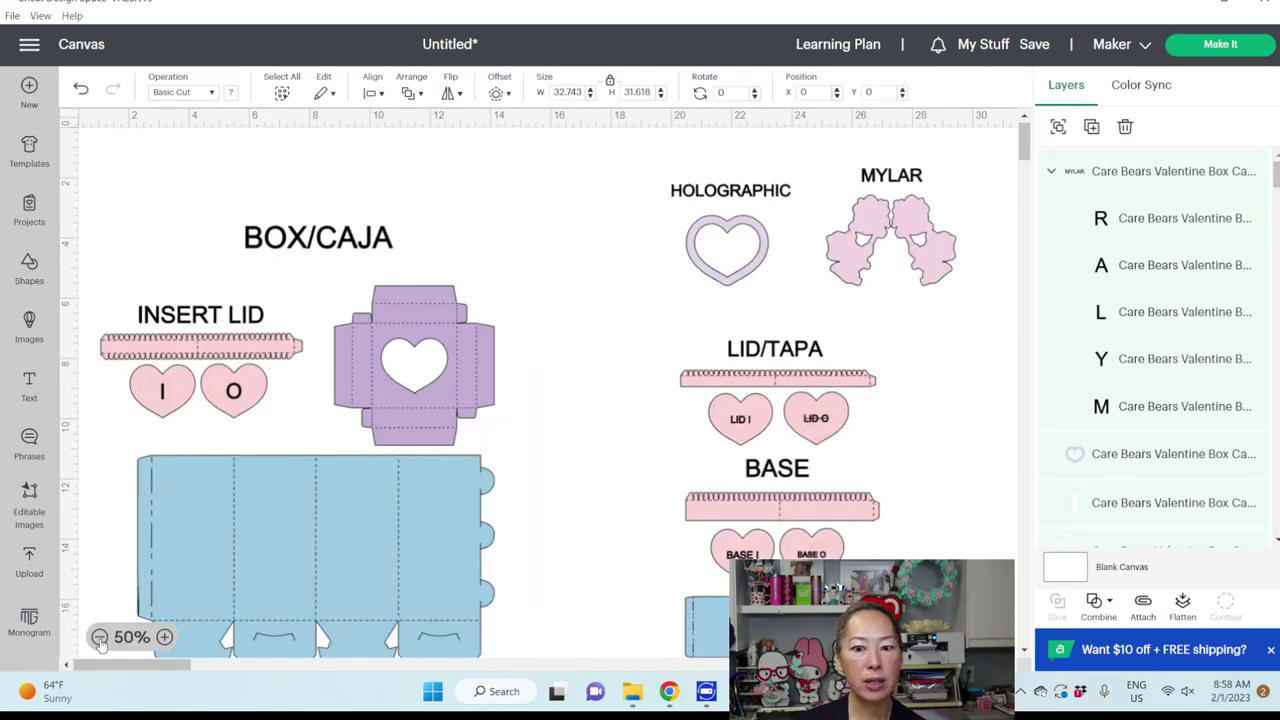
pyautogui.click(100, 637)
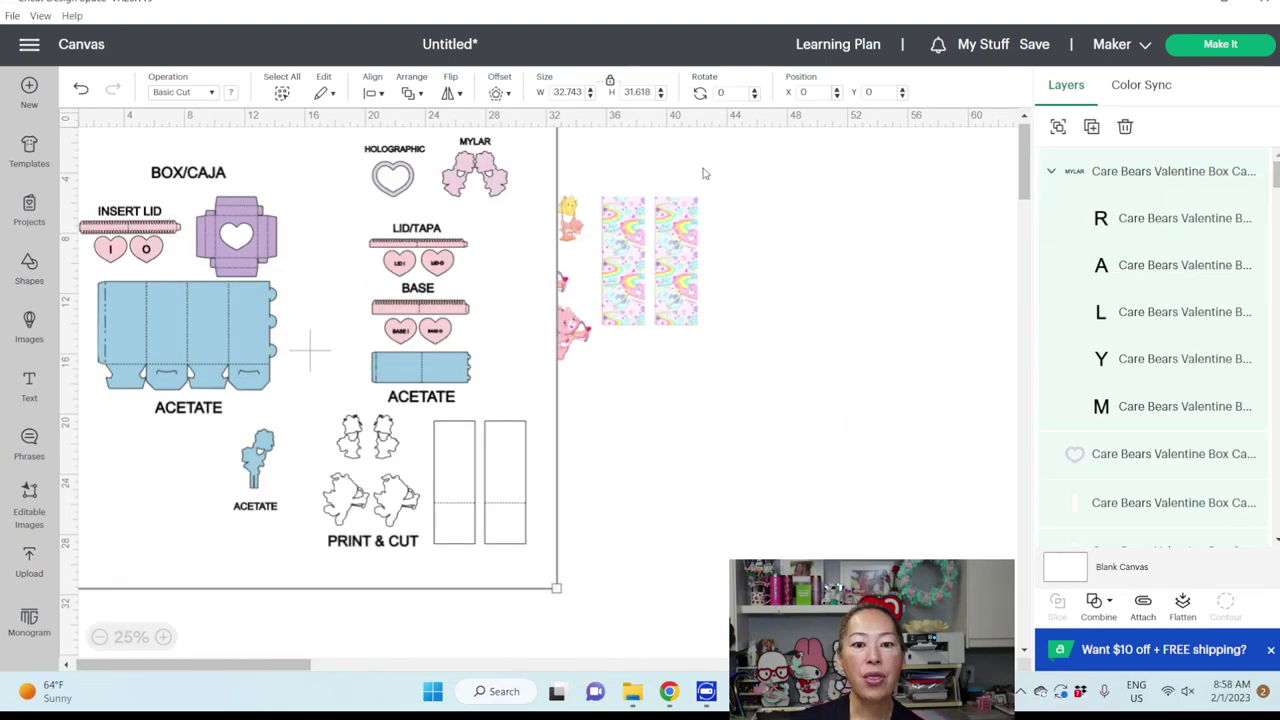
pyautogui.moveTo(674, 235); pyautogui.dragTo(923, 195)
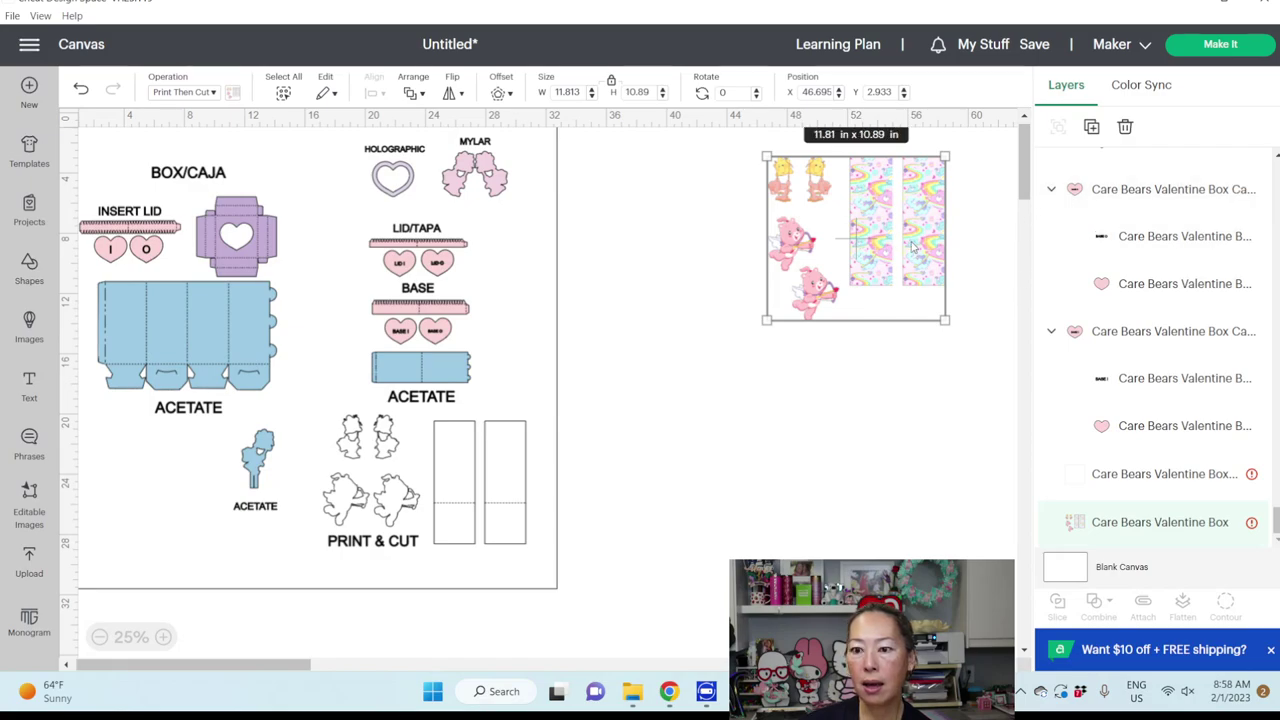
pyautogui.click(966, 261)
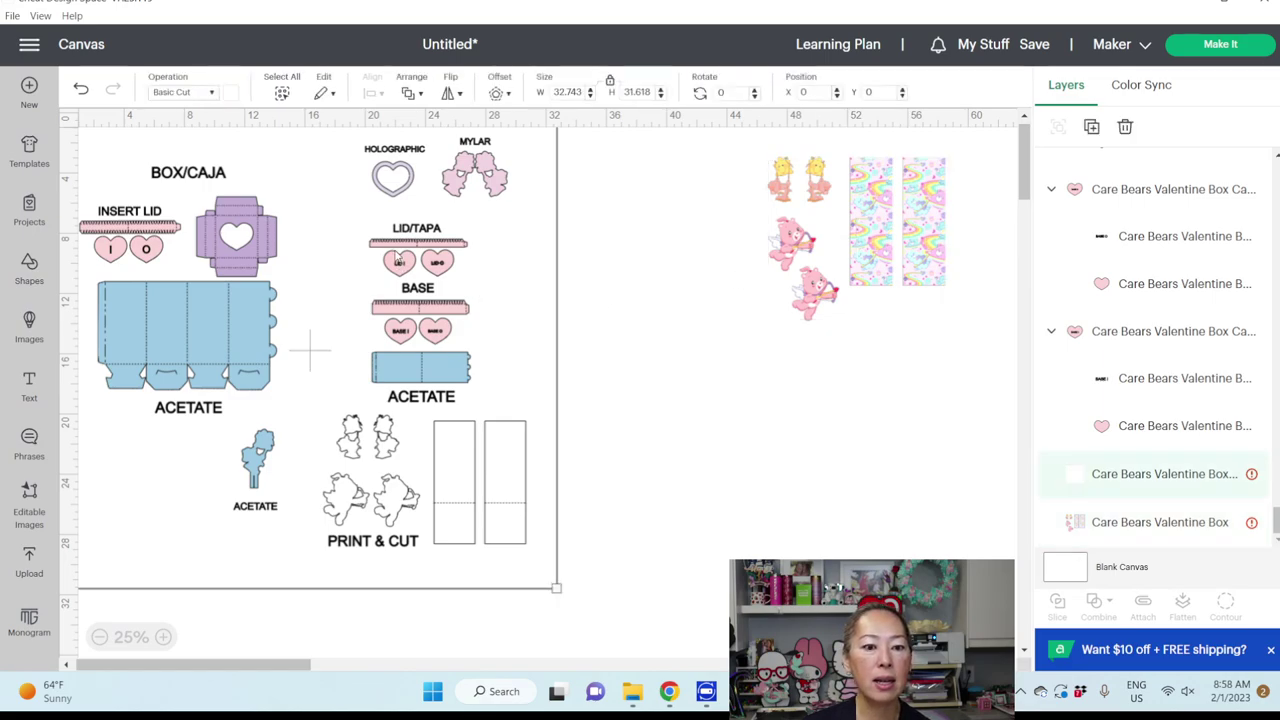
# Delete the large white background sheet.
pyautogui.click(336, 369)
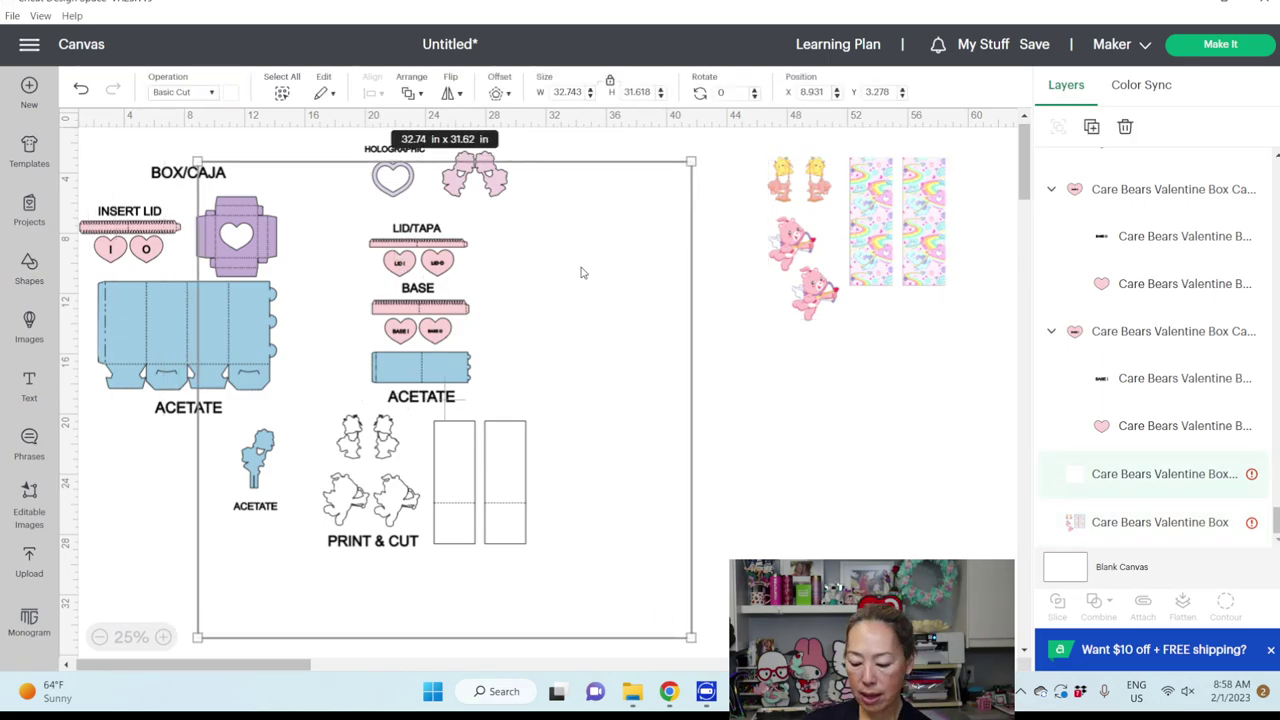
pyautogui.moveTo(587, 278); pyautogui.dragTo(563, 309)
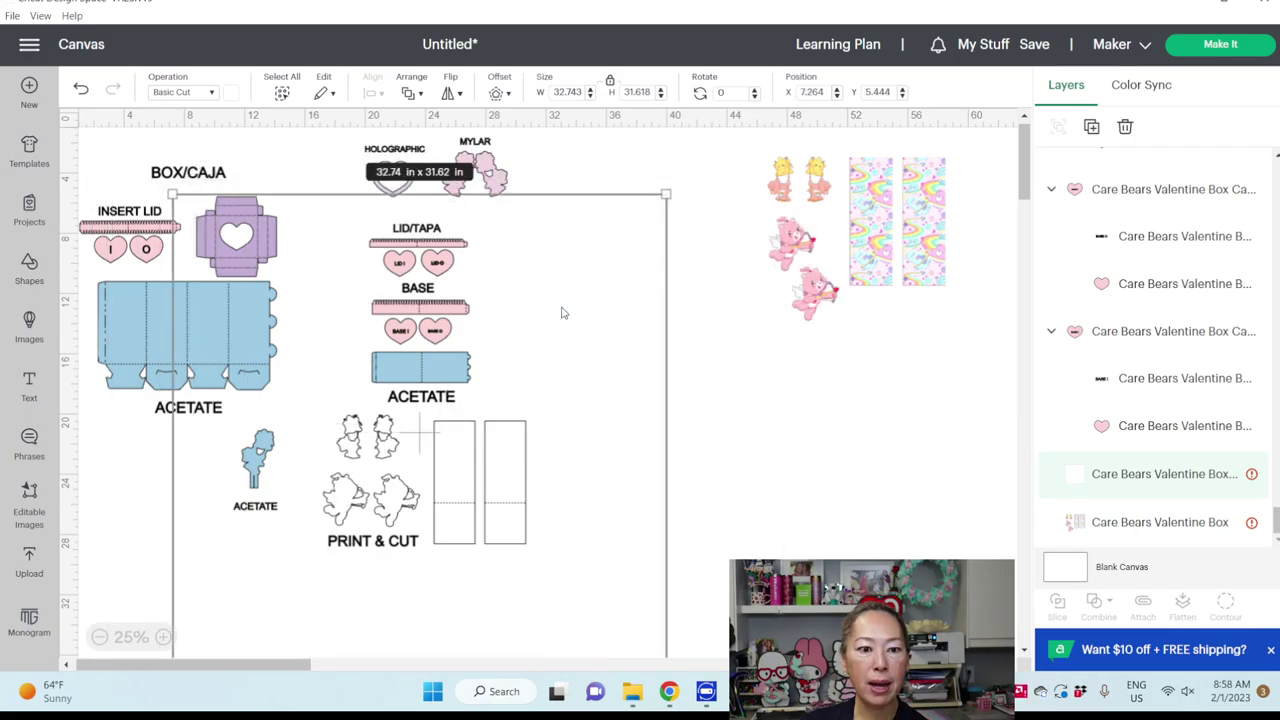
pyautogui.press('Delete')
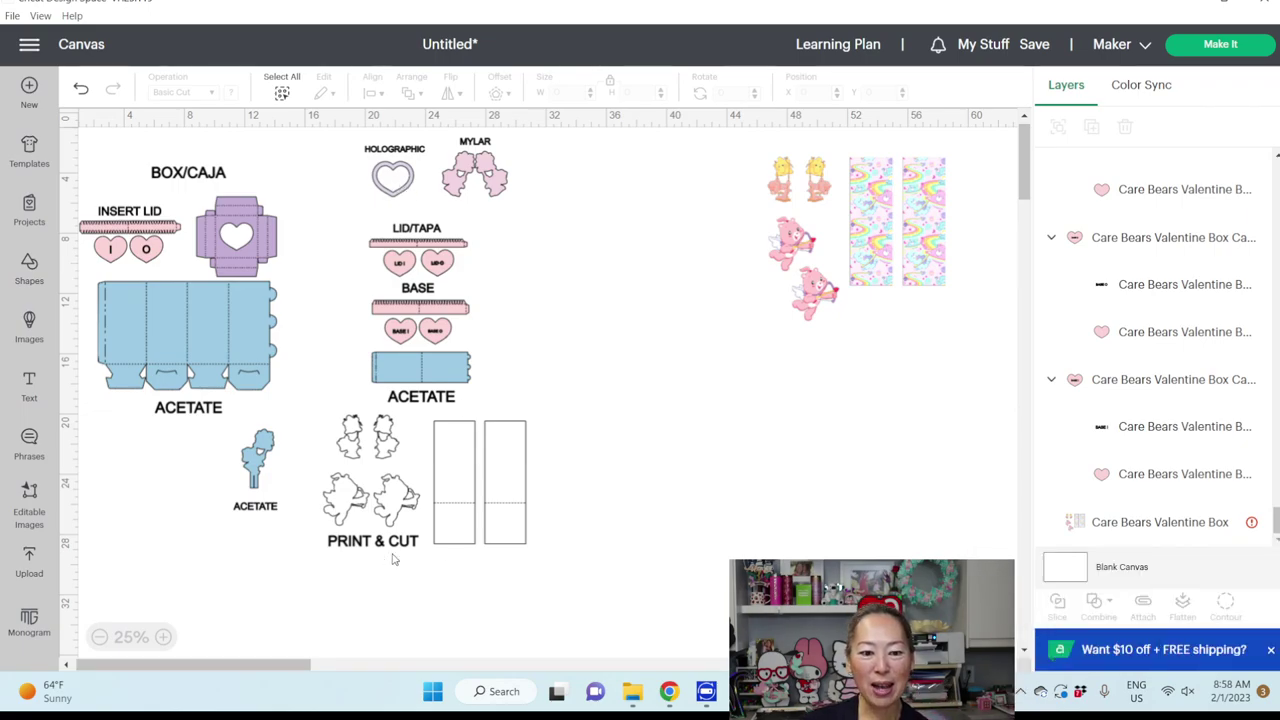
# Move the Print & Cut bears and tall rectangles right, with both bear outlines beside them.
pyautogui.moveTo(527, 562); pyautogui.dragTo(530, 440)
pyautogui.moveTo(463, 492); pyautogui.dragTo(718, 420)
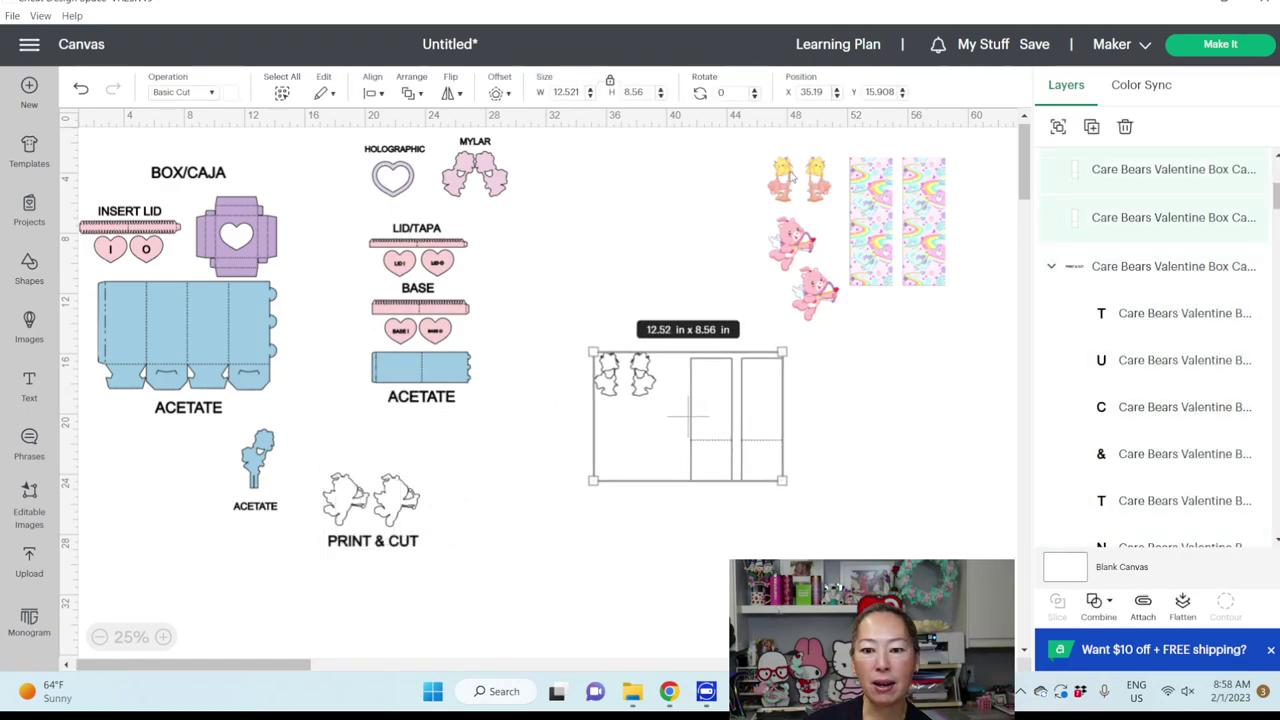
pyautogui.moveTo(788, 178)
pyautogui.mouseDown()
pyautogui.moveTo(632, 310)
pyautogui.moveTo(613, 371)
pyautogui.moveTo(804, 170)
pyautogui.mouseUp()
pyautogui.click(737, 383)
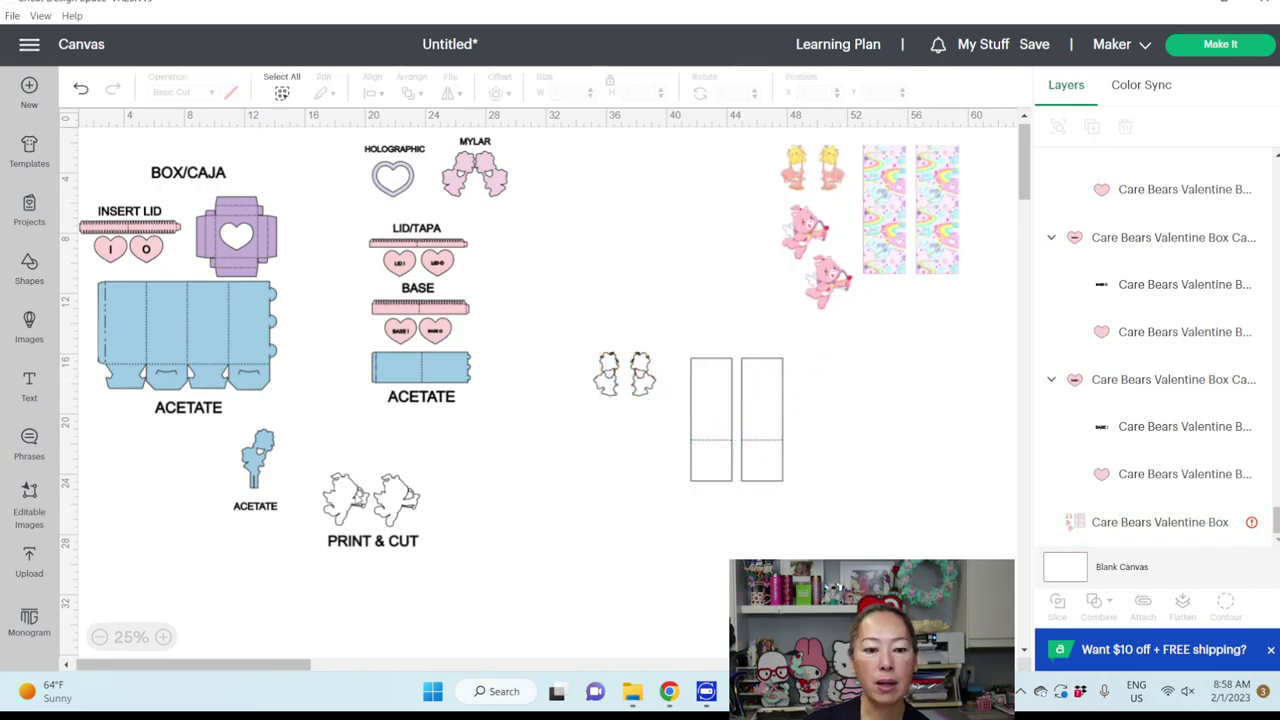
pyautogui.moveTo(352, 498); pyautogui.dragTo(640, 432)
pyautogui.moveTo(409, 499); pyautogui.dragTo(613, 424)
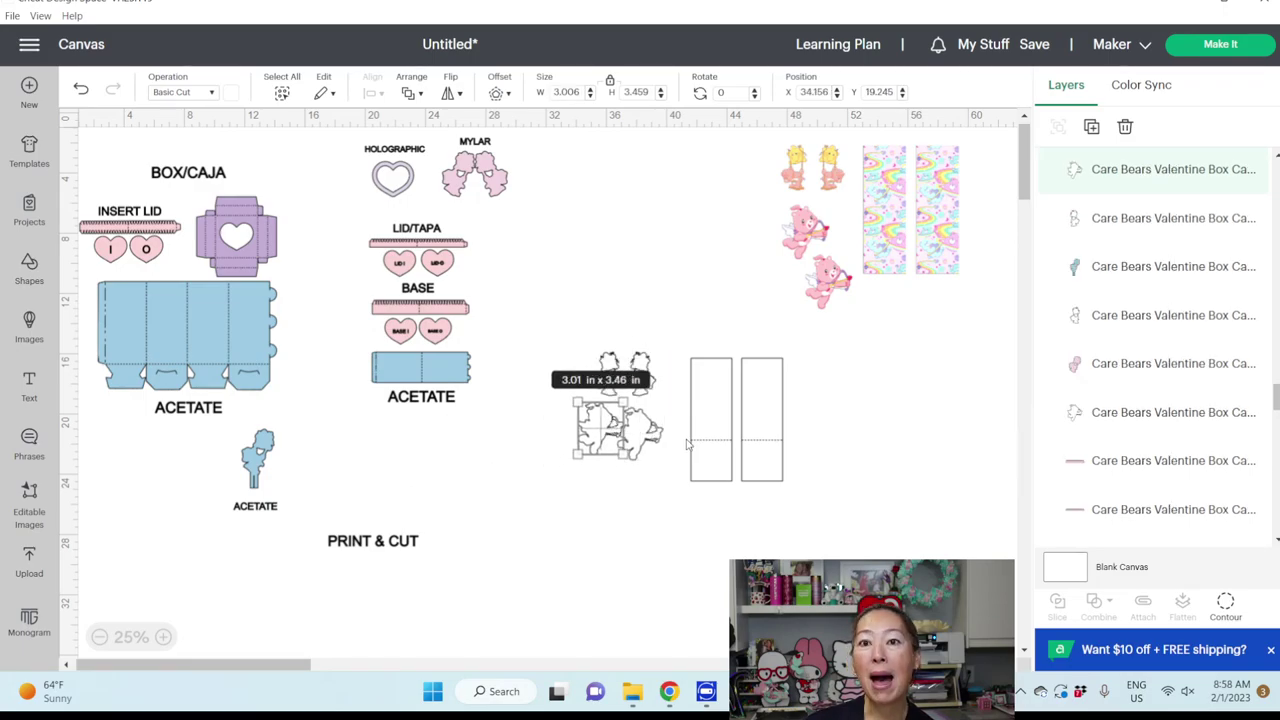
pyautogui.click(810, 545)
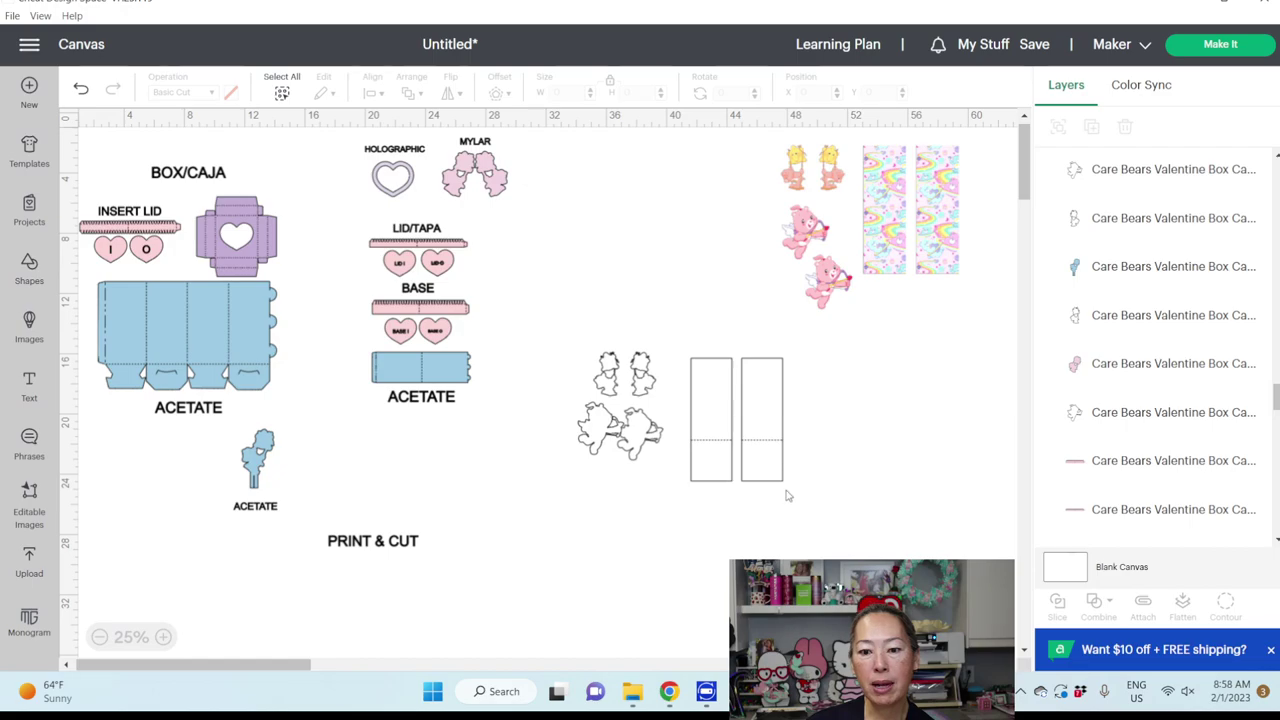
pyautogui.click(762, 452)
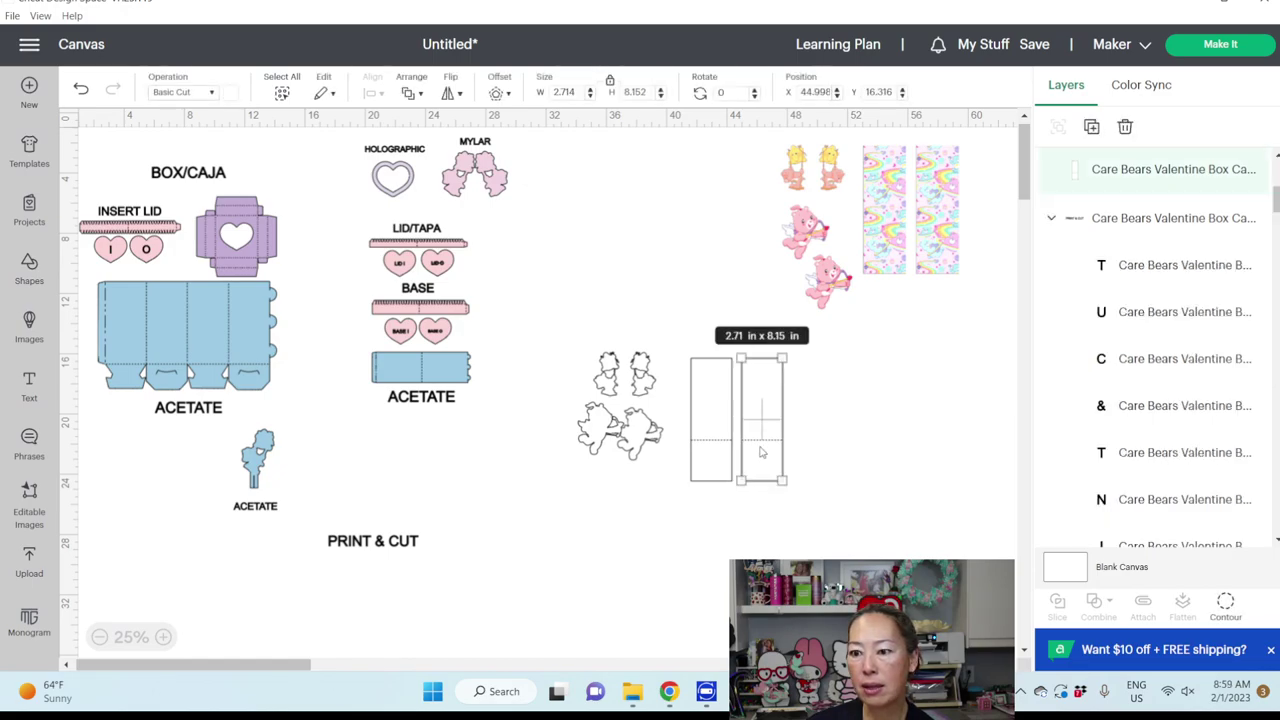
# Delete the PRINT & CUT label and the ACETATE labels under the blue box and strip.
pyautogui.click(636, 512)
pyautogui.click(375, 540)
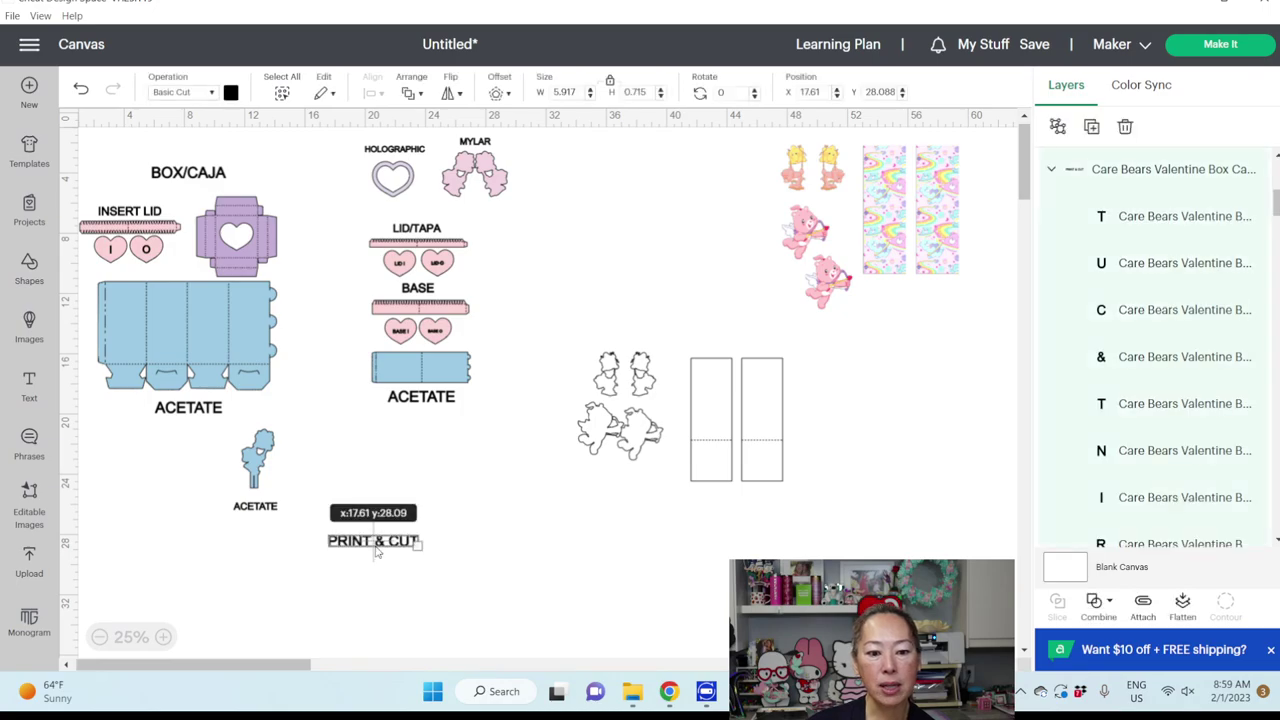
pyautogui.press('Delete')
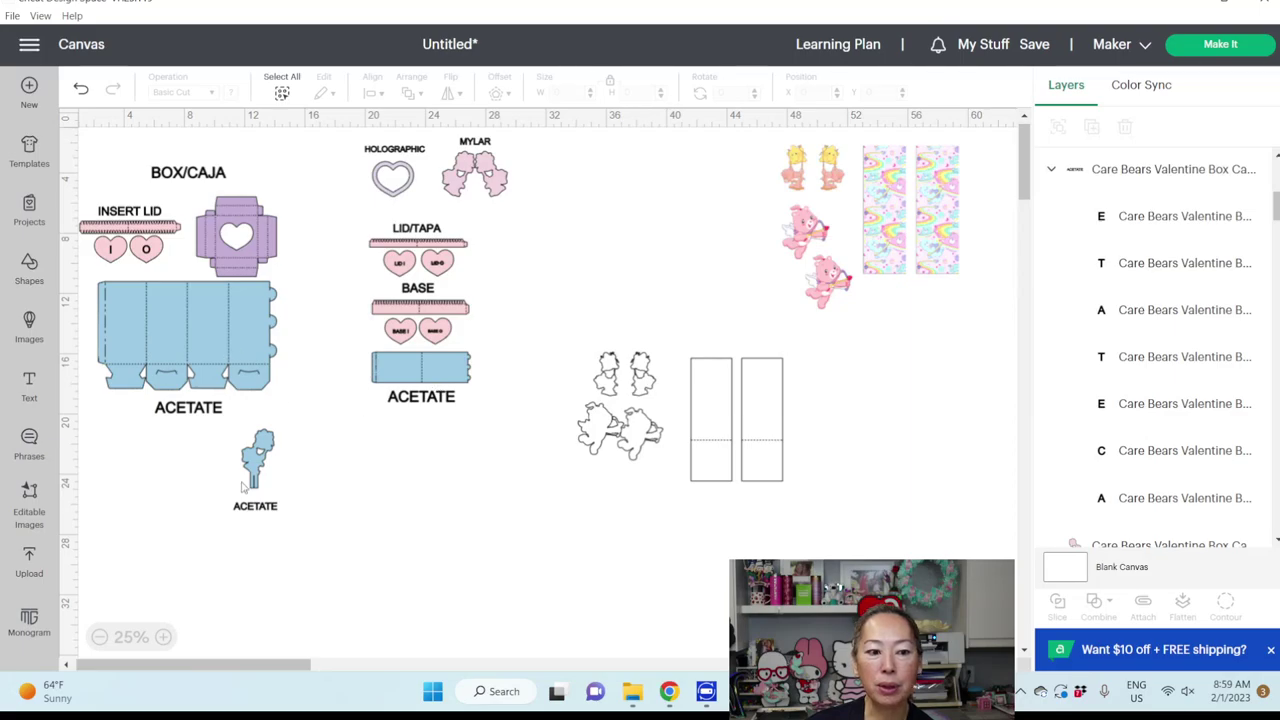
pyautogui.click(195, 412)
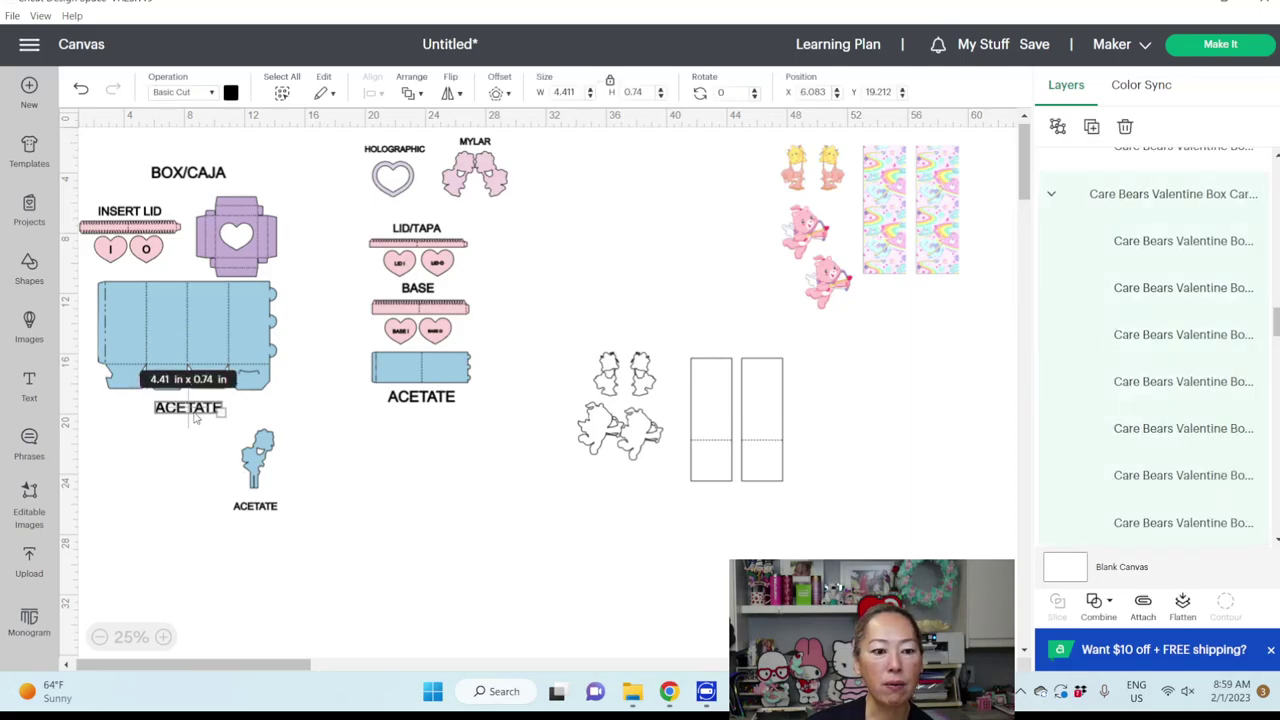
pyautogui.press('Delete')
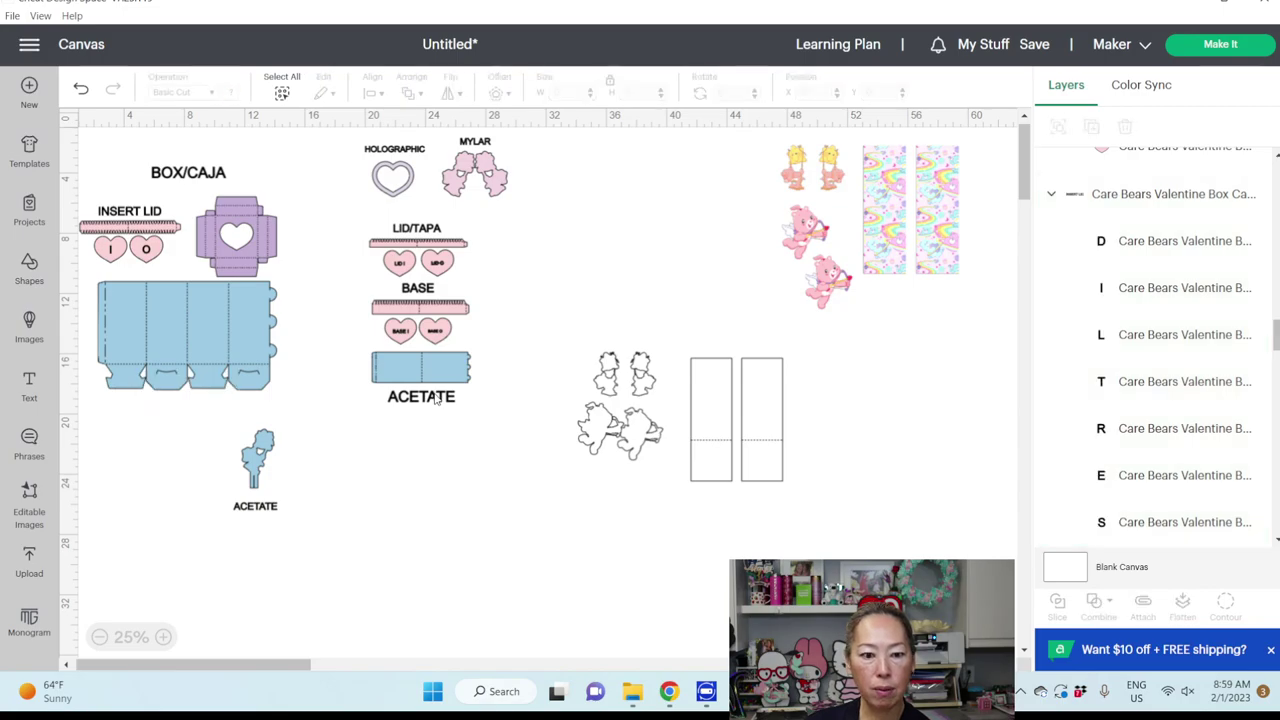
pyautogui.click(436, 398)
pyautogui.press('Delete')
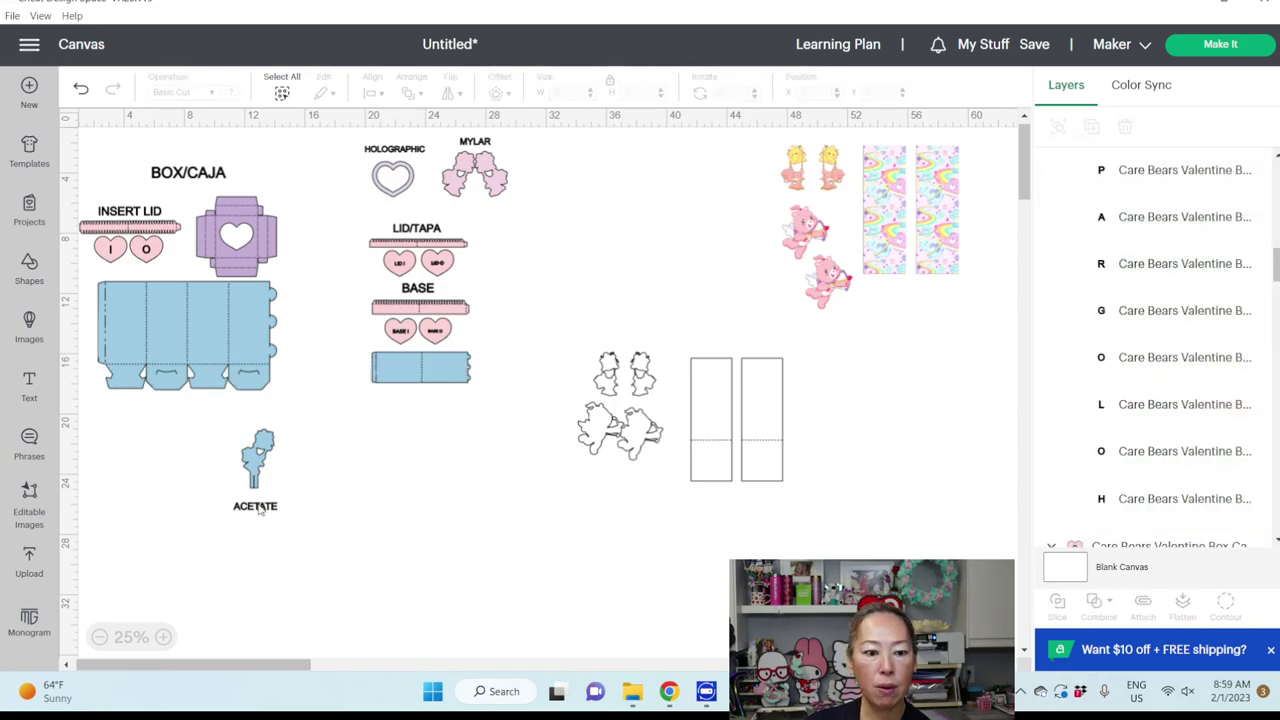
# Delete the last ACETATE label and put the blue box under the blue figure, strip beside it.
pyautogui.click(259, 507)
pyautogui.press('Delete')
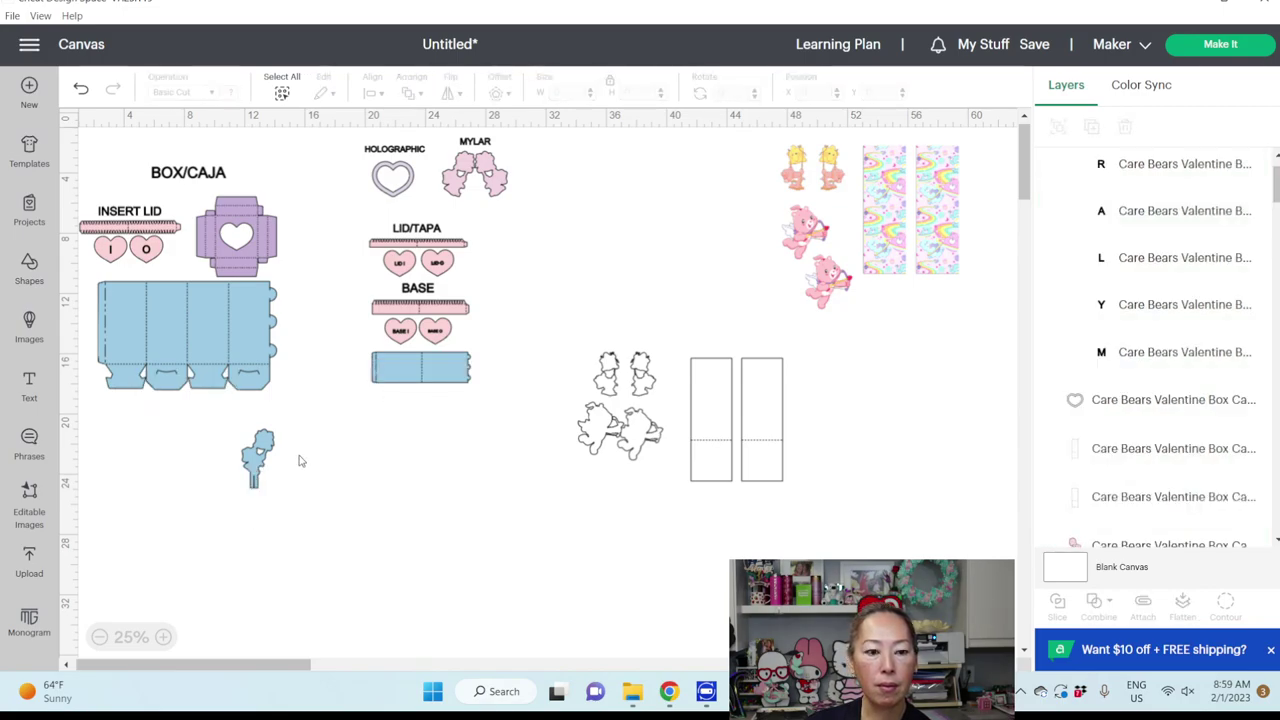
pyautogui.moveTo(198, 331); pyautogui.dragTo(229, 482)
pyautogui.moveTo(393, 380); pyautogui.dragTo(337, 513)
# Zoom in on the next pieces and delete the BOX/CAJA label.
pyautogui.click(163, 637)
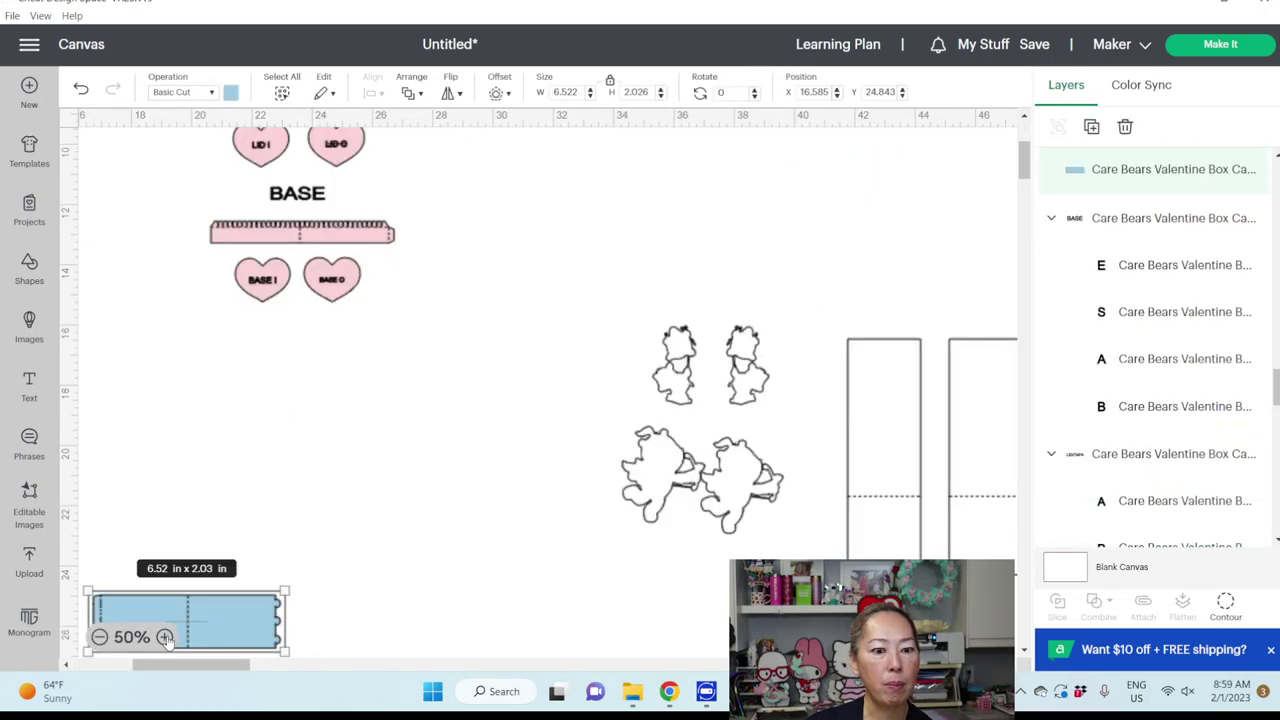
pyautogui.click(165, 637)
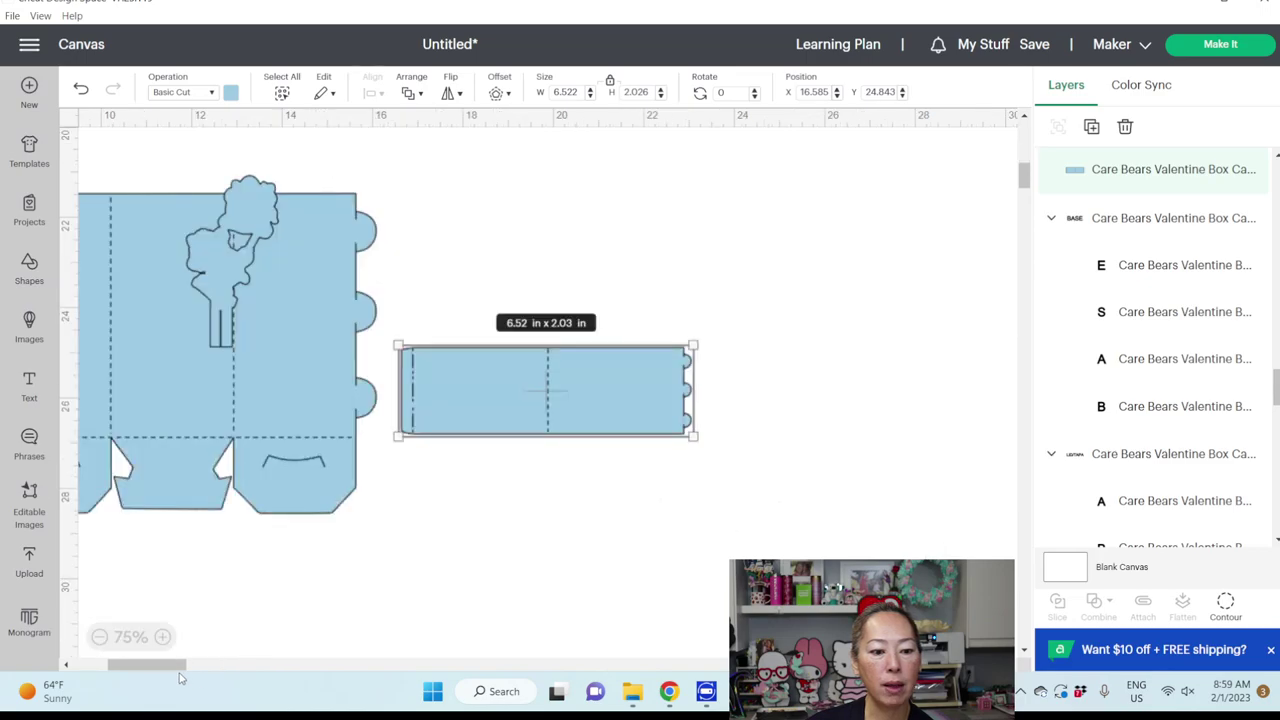
pyautogui.moveTo(178, 665); pyautogui.dragTo(143, 662)
pyautogui.scroll(3, 427, 371)
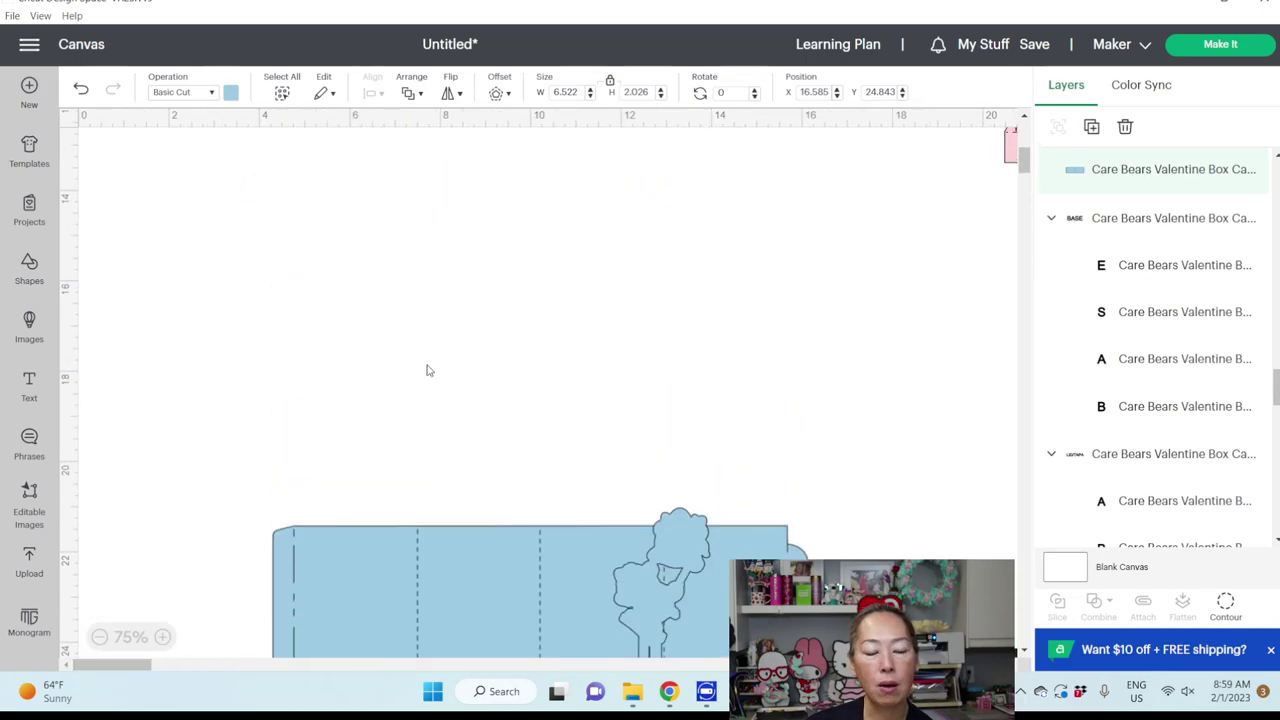
pyautogui.scroll(5, 427, 371)
pyautogui.click(432, 318)
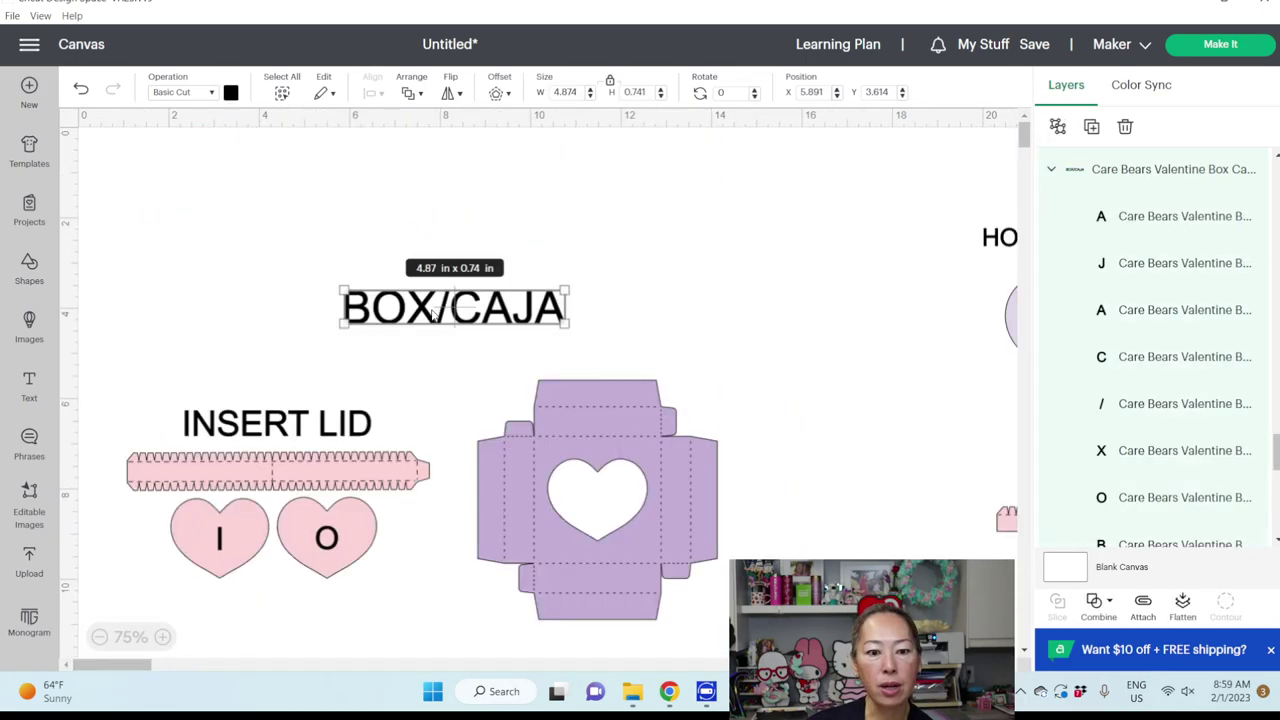
pyautogui.press('Delete')
# Move the purple heart box up, delete INSERT LID, and line up the I and O hearts.
pyautogui.moveTo(609, 433); pyautogui.dragTo(522, 204)
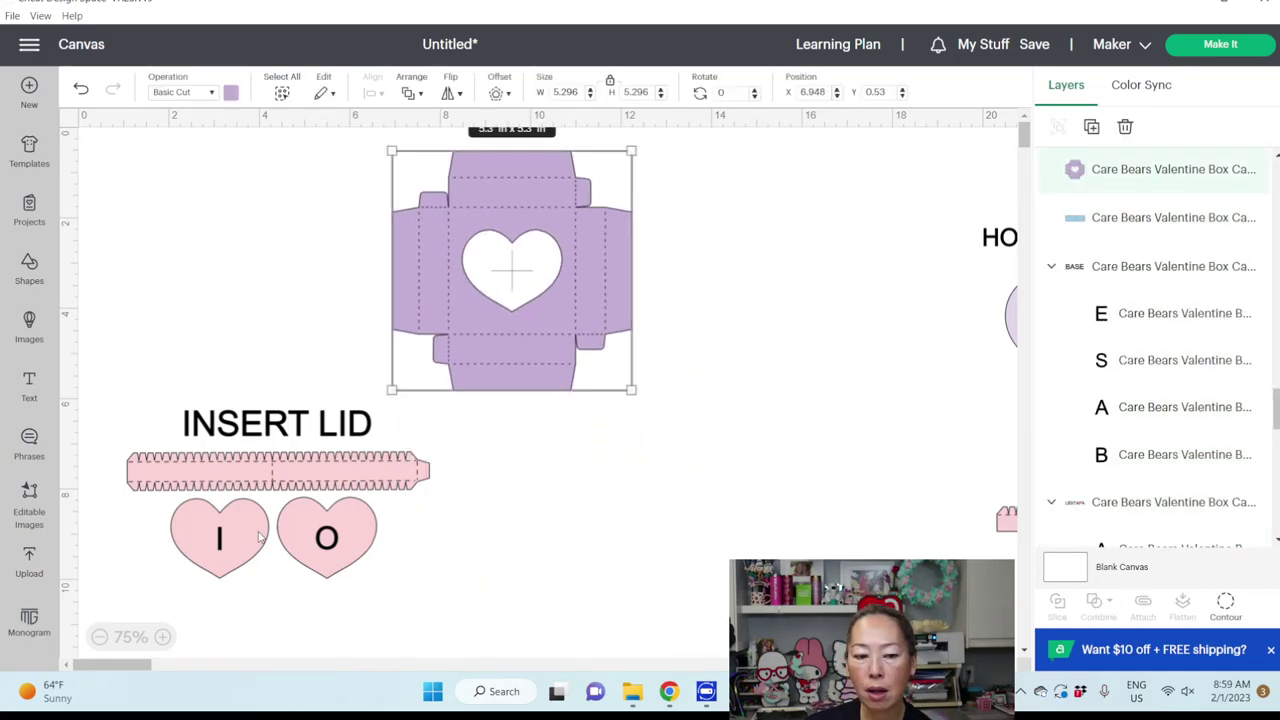
pyautogui.click(237, 411)
pyautogui.click(242, 432)
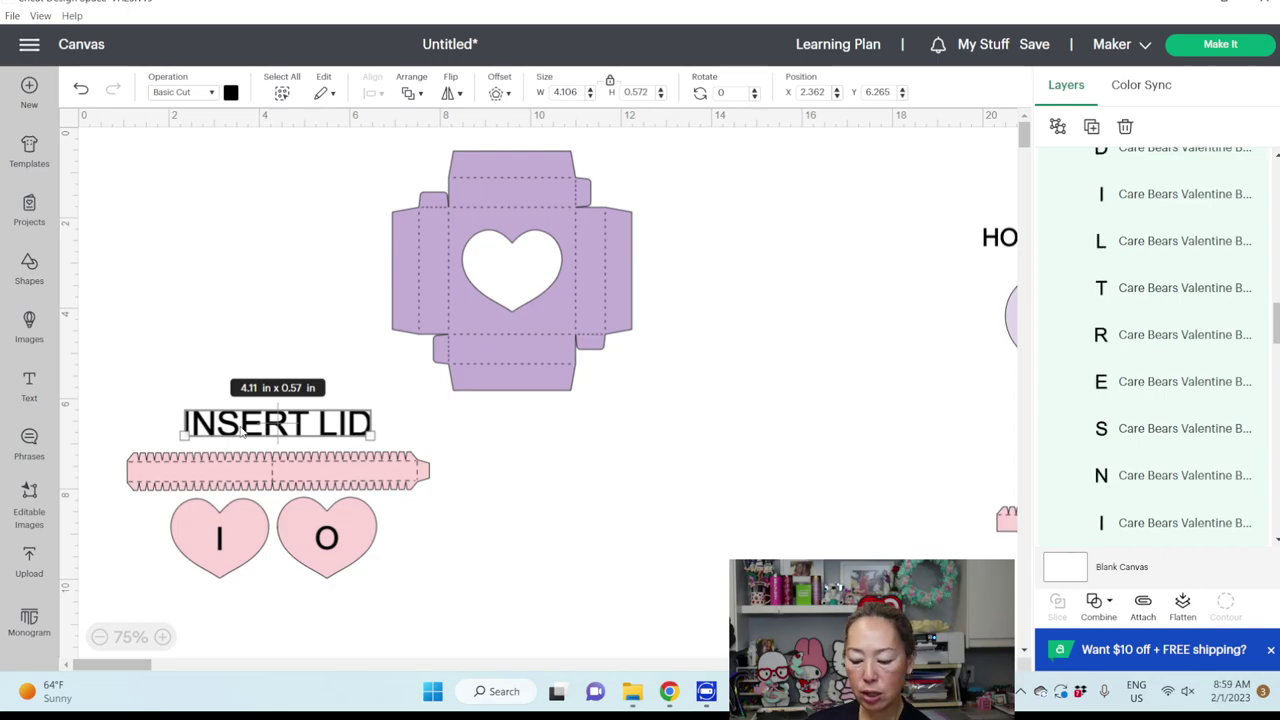
pyautogui.press('Delete')
pyautogui.moveTo(240, 541); pyautogui.dragTo(227, 334)
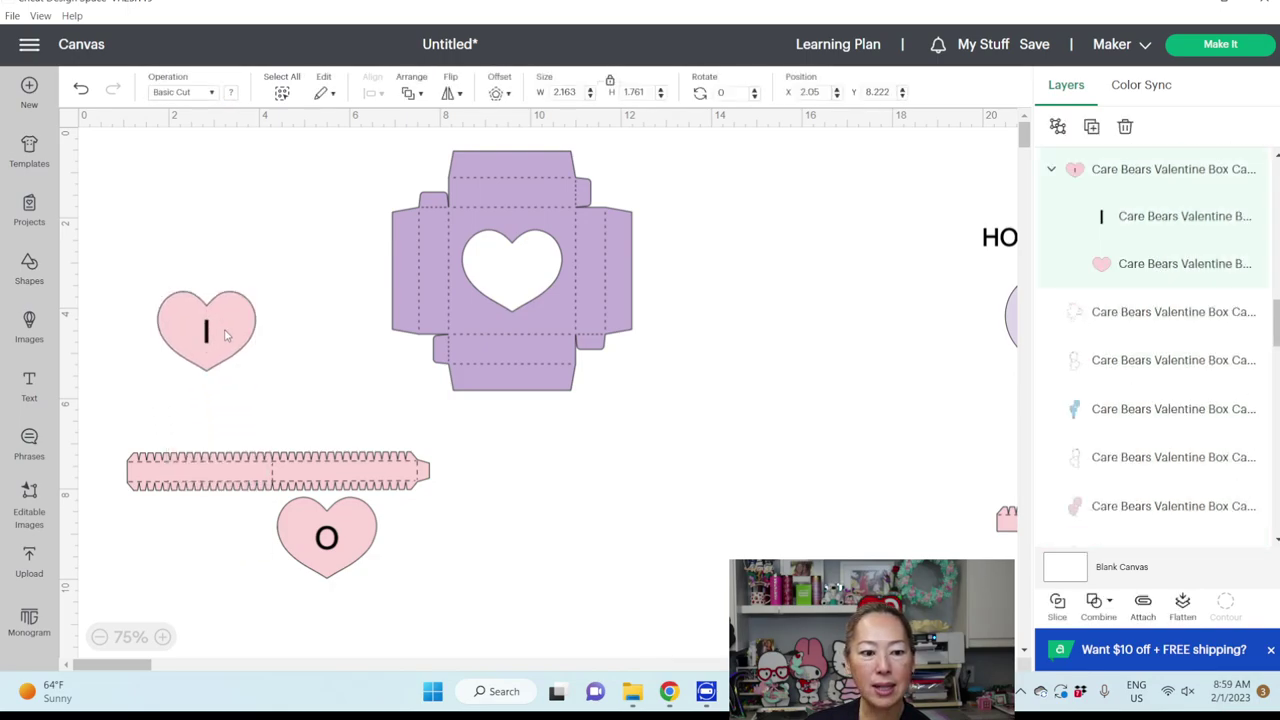
pyautogui.moveTo(341, 533); pyautogui.dragTo(334, 342)
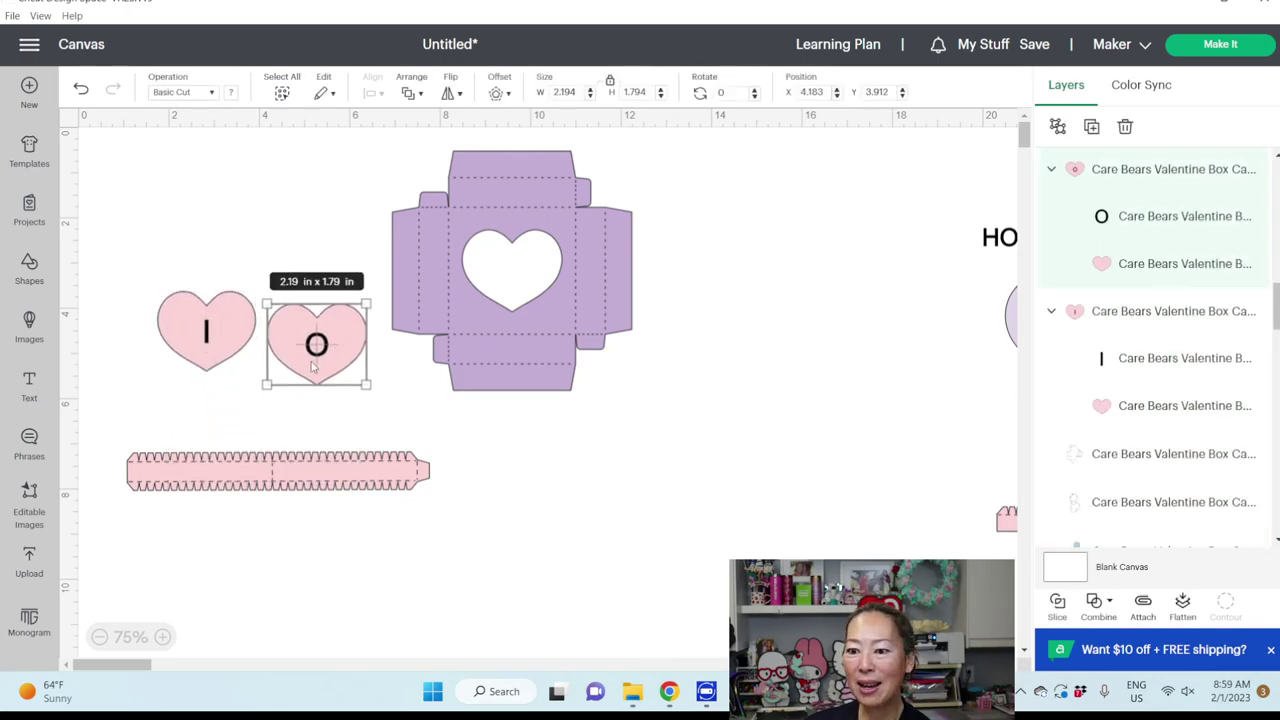
# Remove the I and O letters from the two pink hearts.
pyautogui.click(1168, 360)
pyautogui.press('Delete')
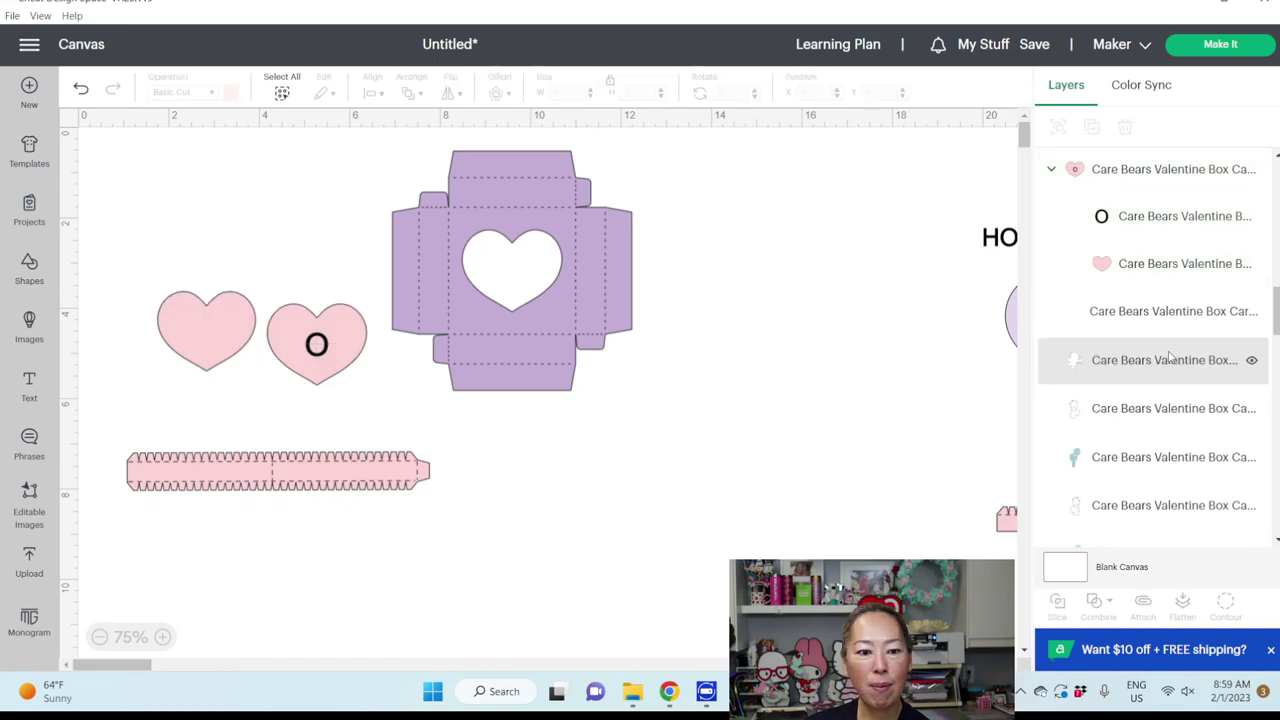
pyautogui.click(1051, 252)
pyautogui.click(1104, 299)
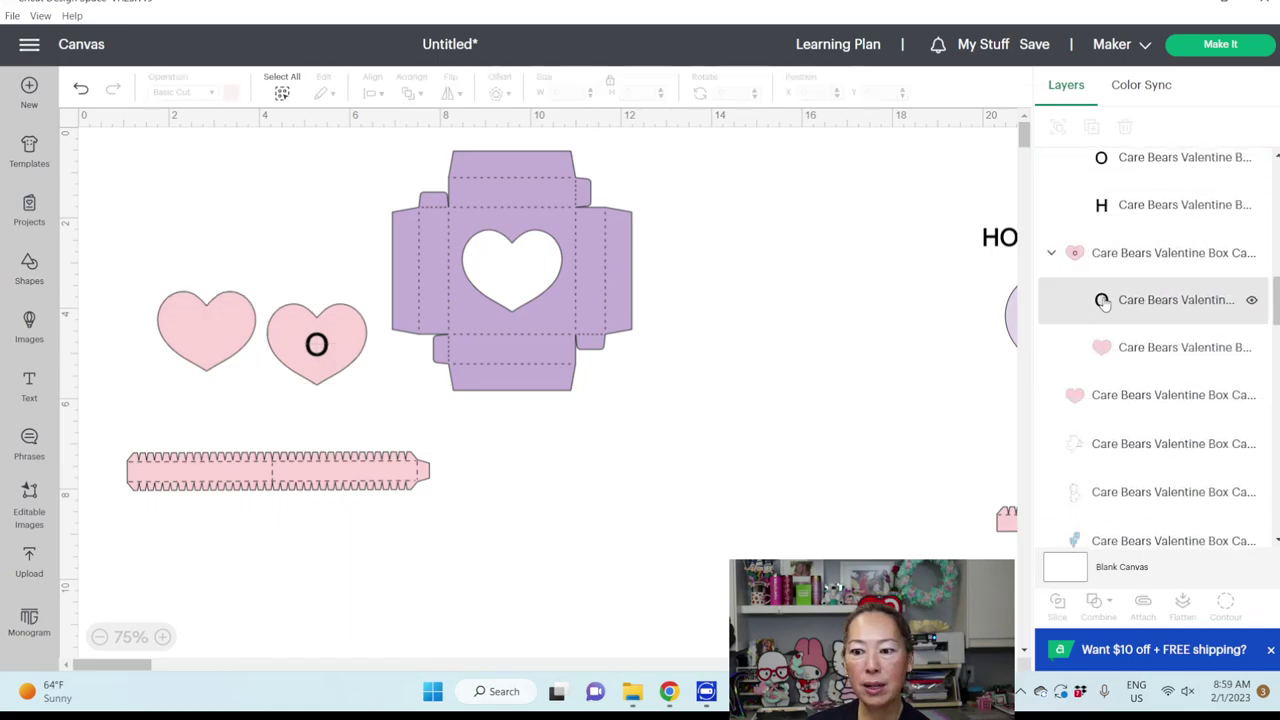
pyautogui.press('Delete')
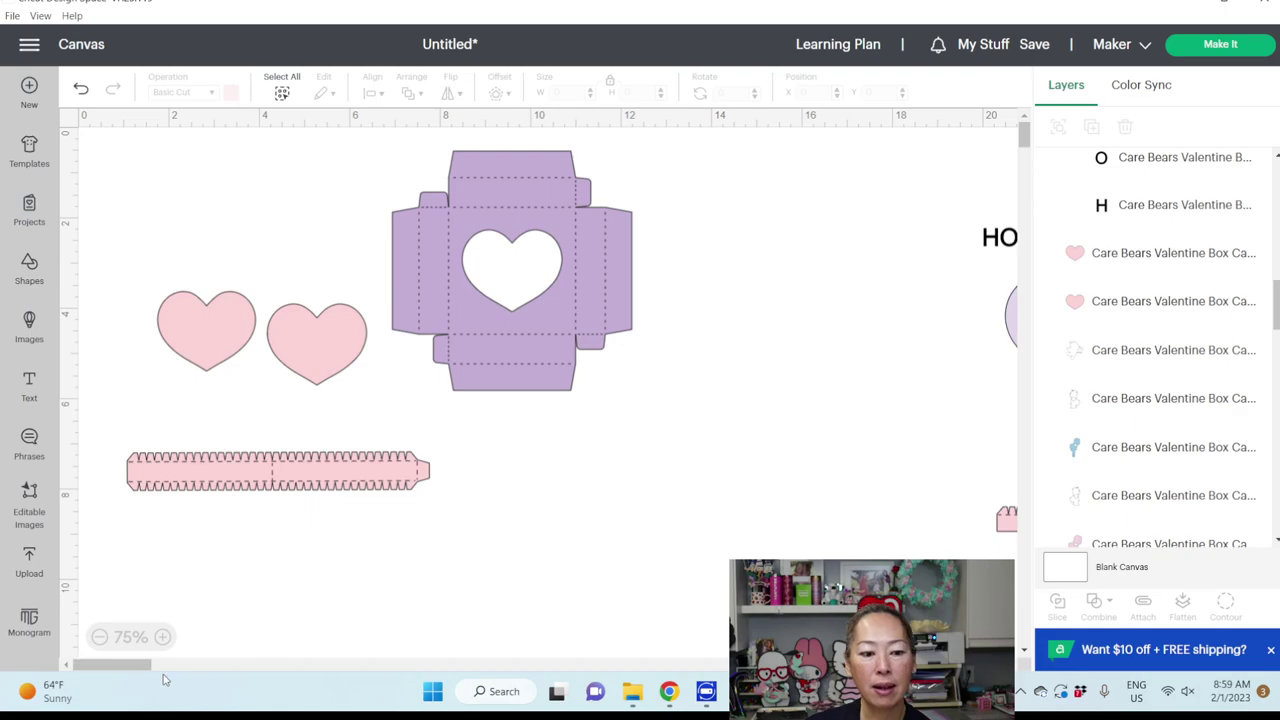
pyautogui.moveTo(145, 670); pyautogui.dragTo(203, 670)
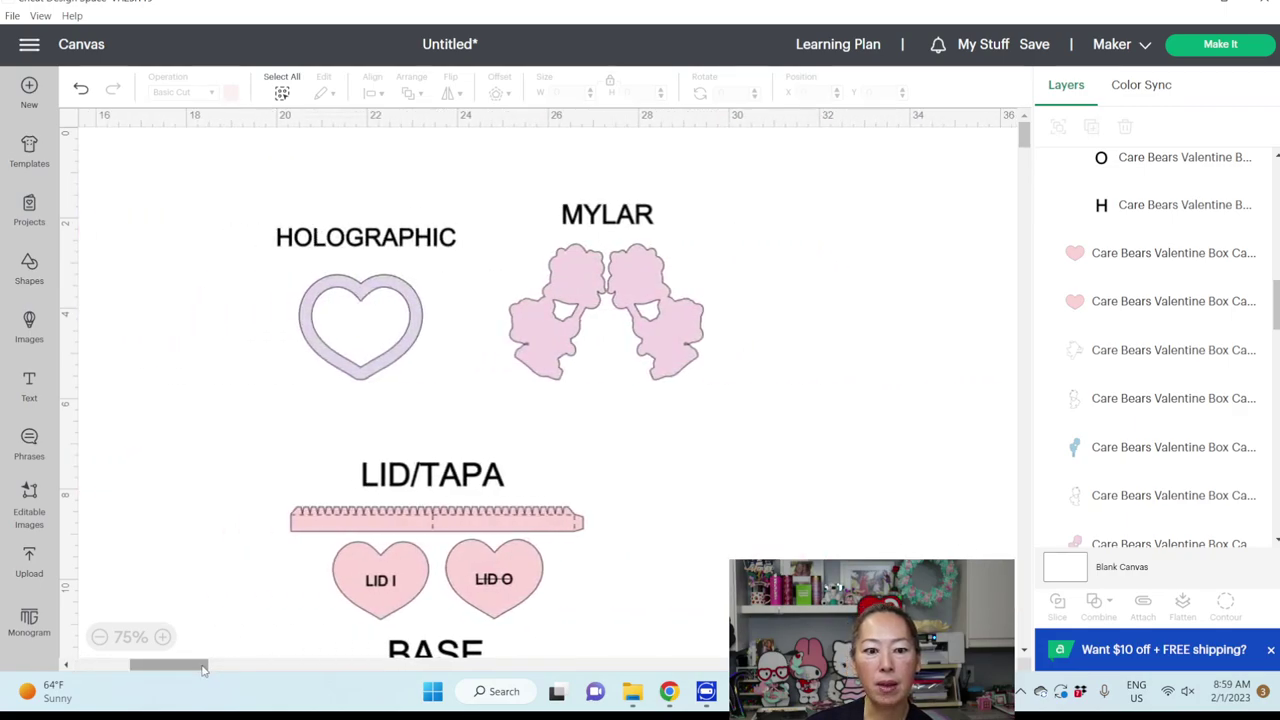
# Delete the HOLOGRAPHIC, MYLAR, LID/TAPA and BASE headings, undoing an accidental heart deletion.
pyautogui.click(394, 250)
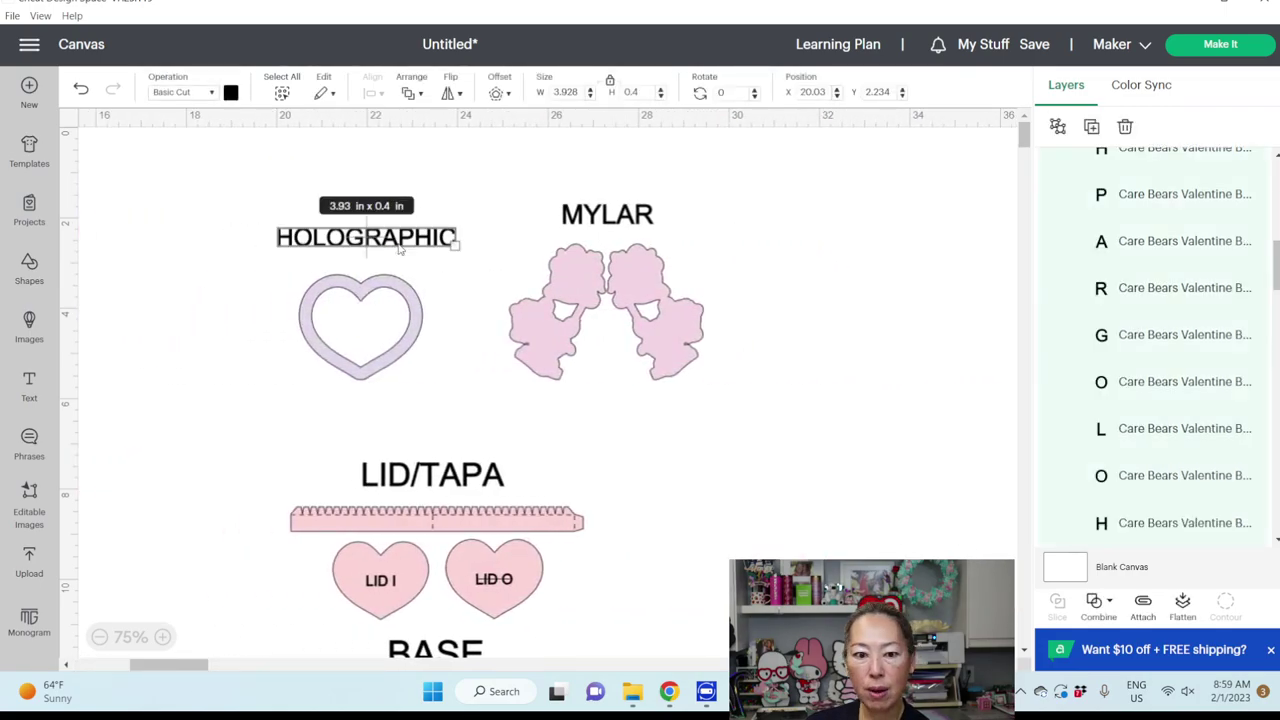
pyautogui.press('Delete')
pyautogui.click(598, 218)
pyautogui.press('Delete')
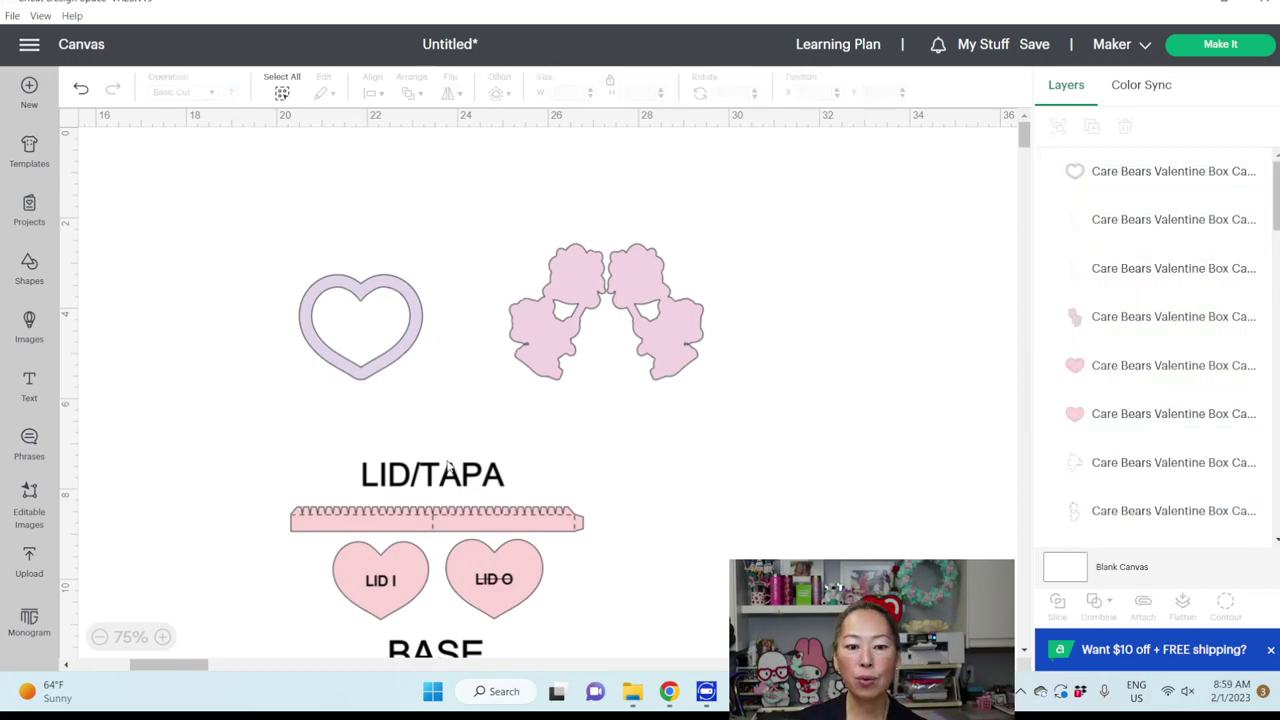
pyautogui.scroll(-3, 450, 460)
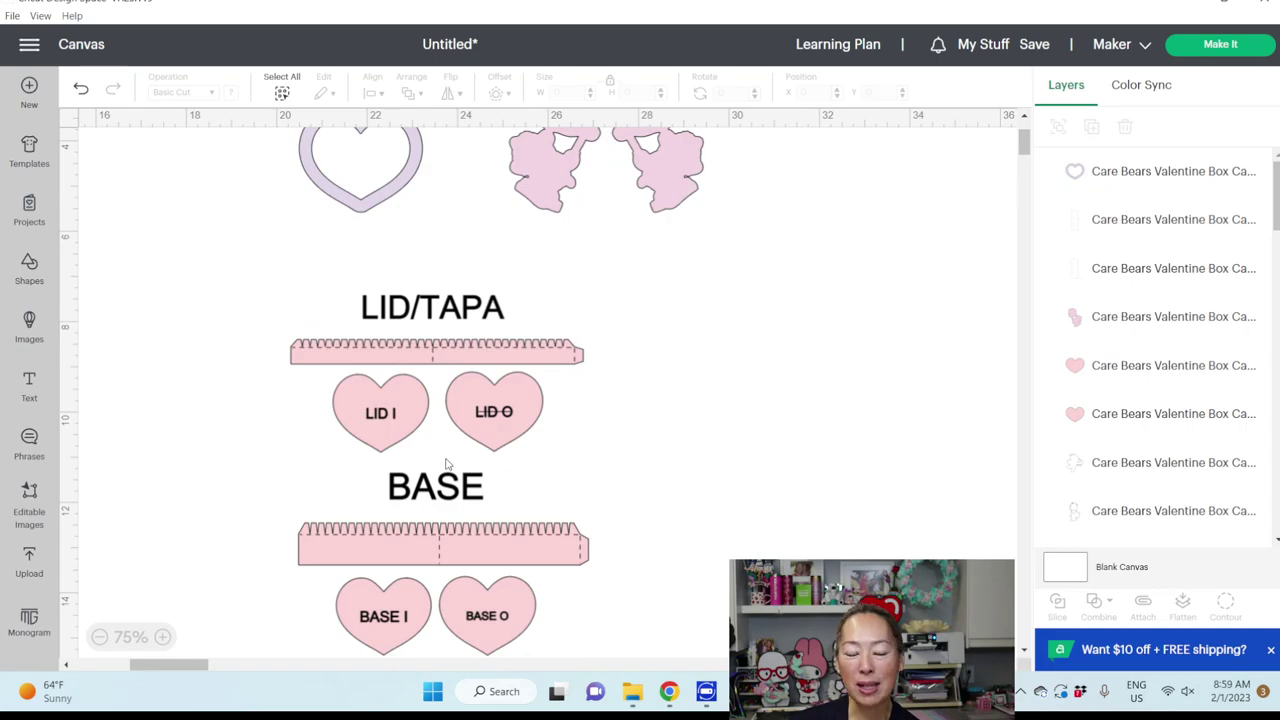
pyautogui.click(406, 304)
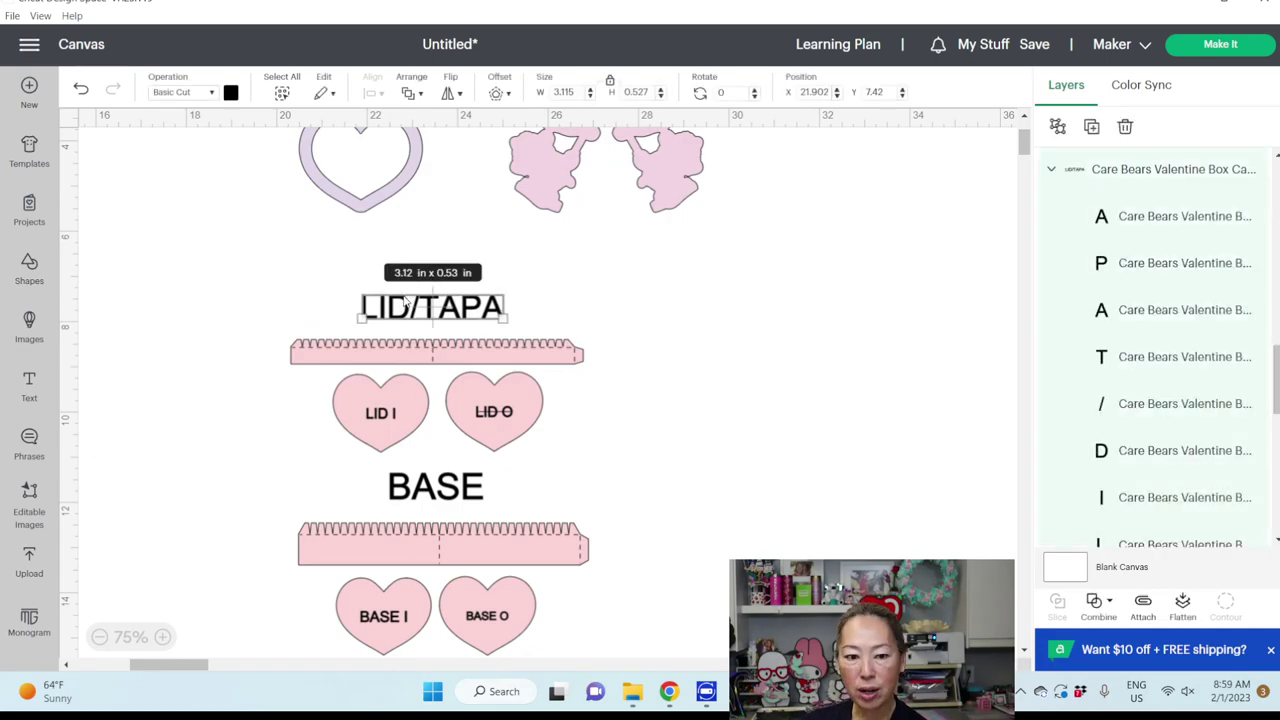
pyautogui.press('Delete')
pyautogui.click(394, 416)
pyautogui.press('Delete')
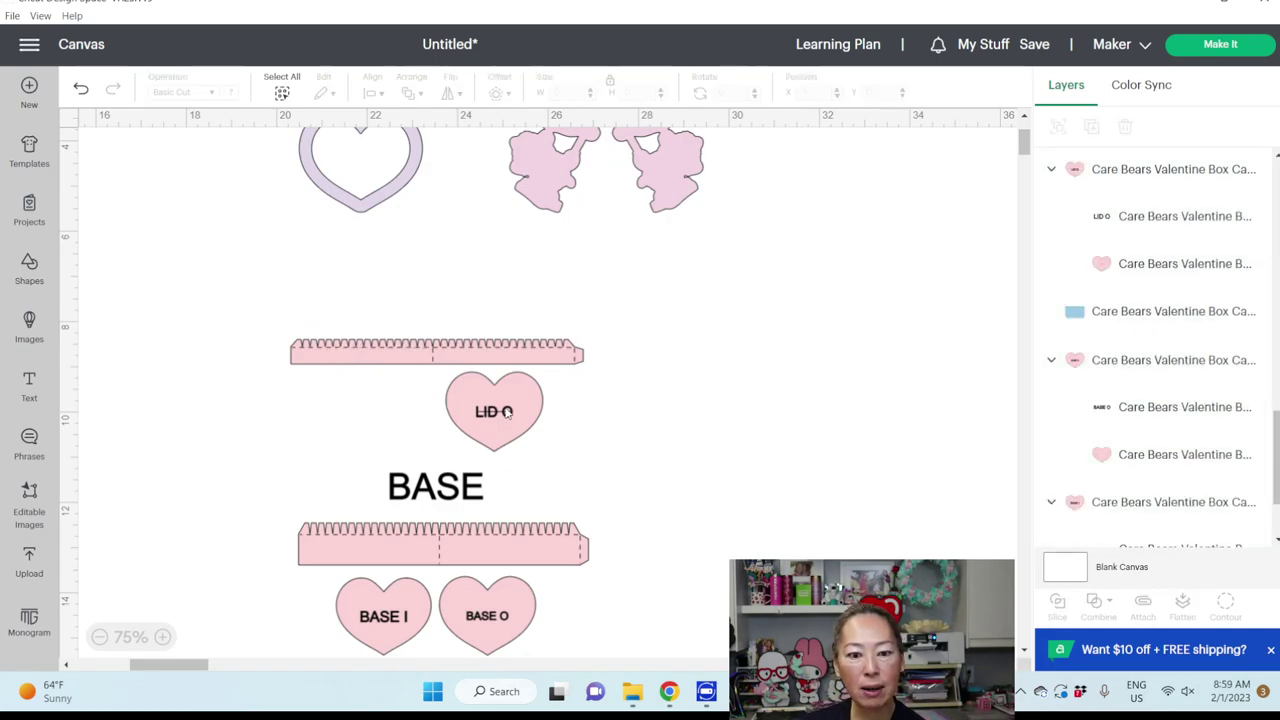
pyautogui.hotkey('ctrl', 'z')
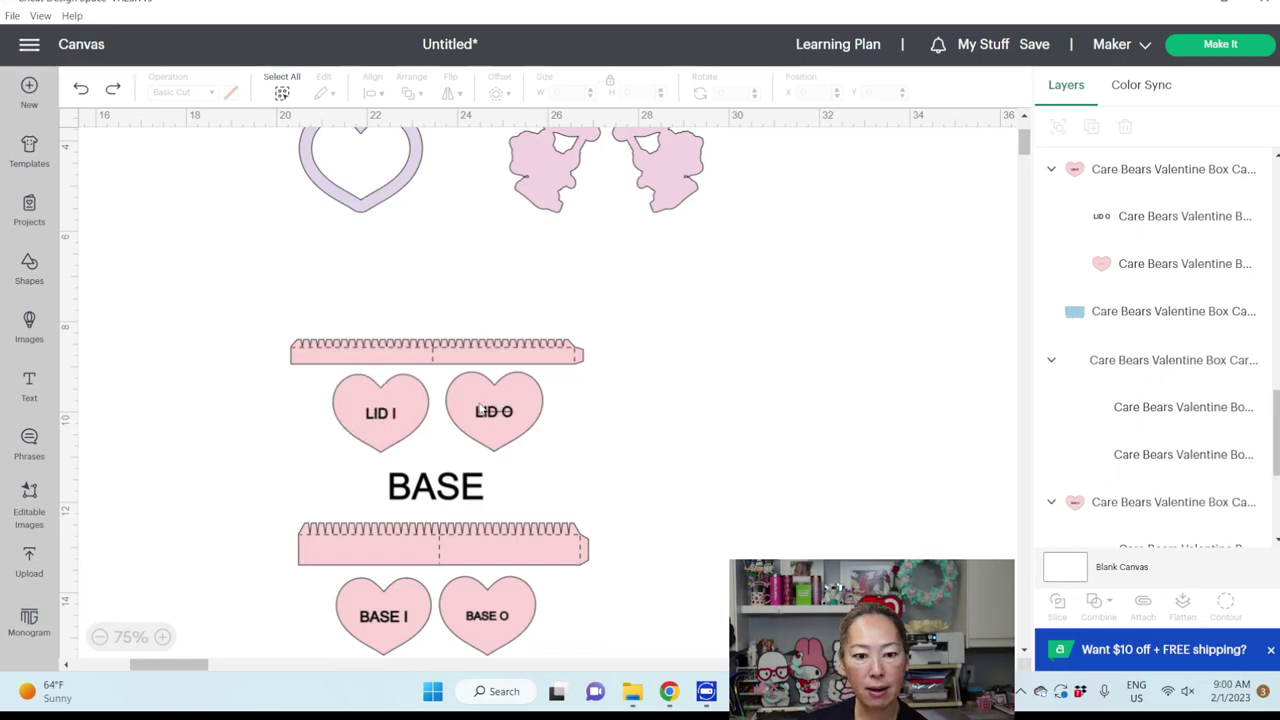
pyautogui.click(432, 488)
pyautogui.press('Delete')
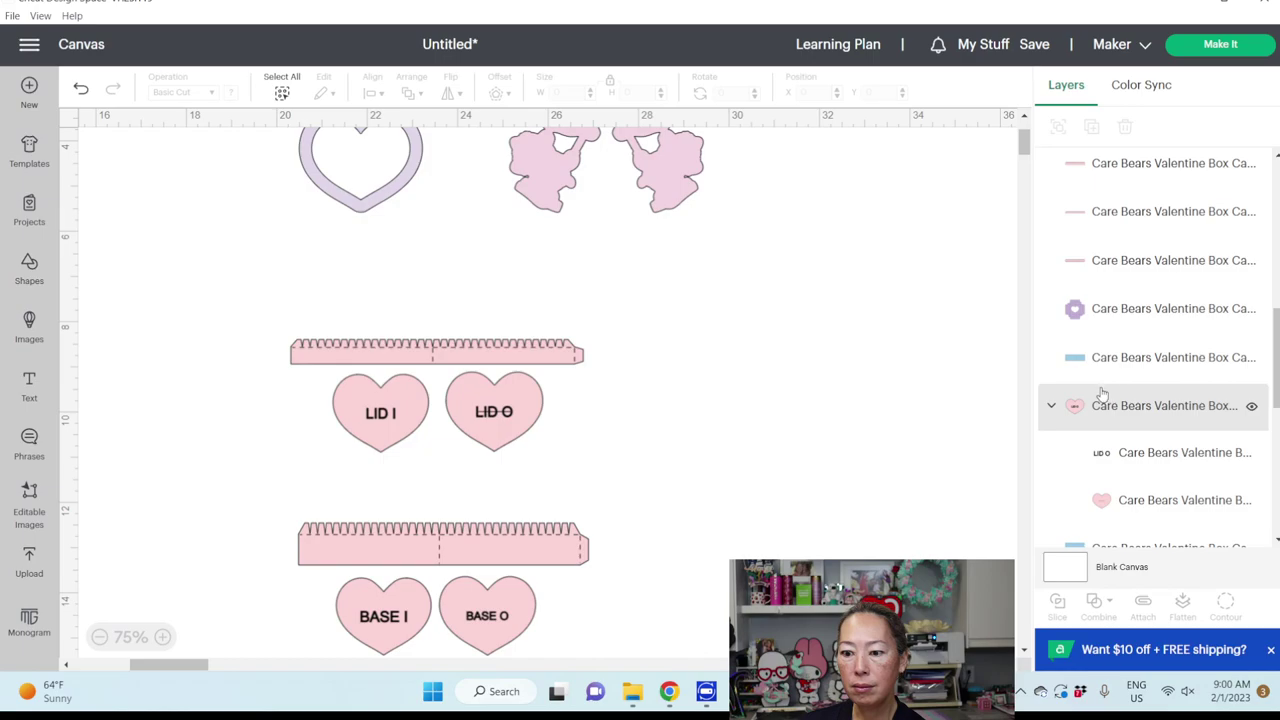
# Remove the LID O, LID I, BASE O and BASE I labels from the pink hearts.
pyautogui.click(1127, 458)
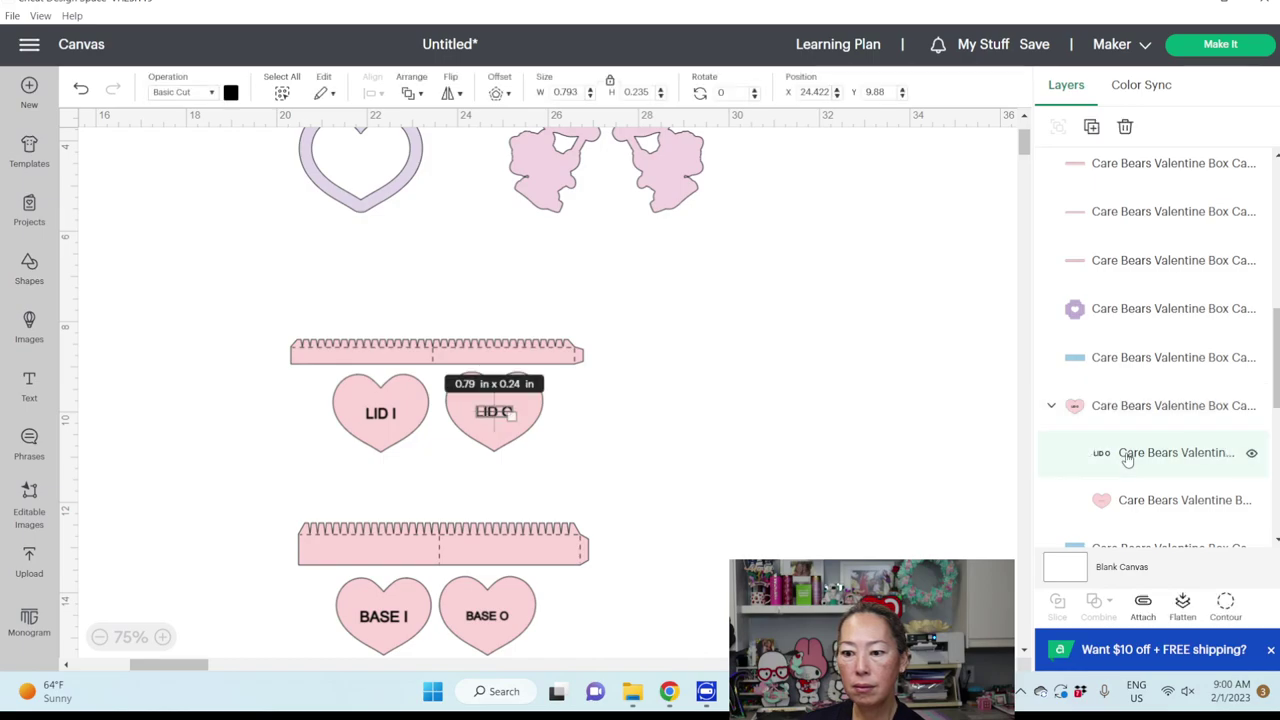
pyautogui.press('Delete')
pyautogui.scroll(-2, 1130, 400)
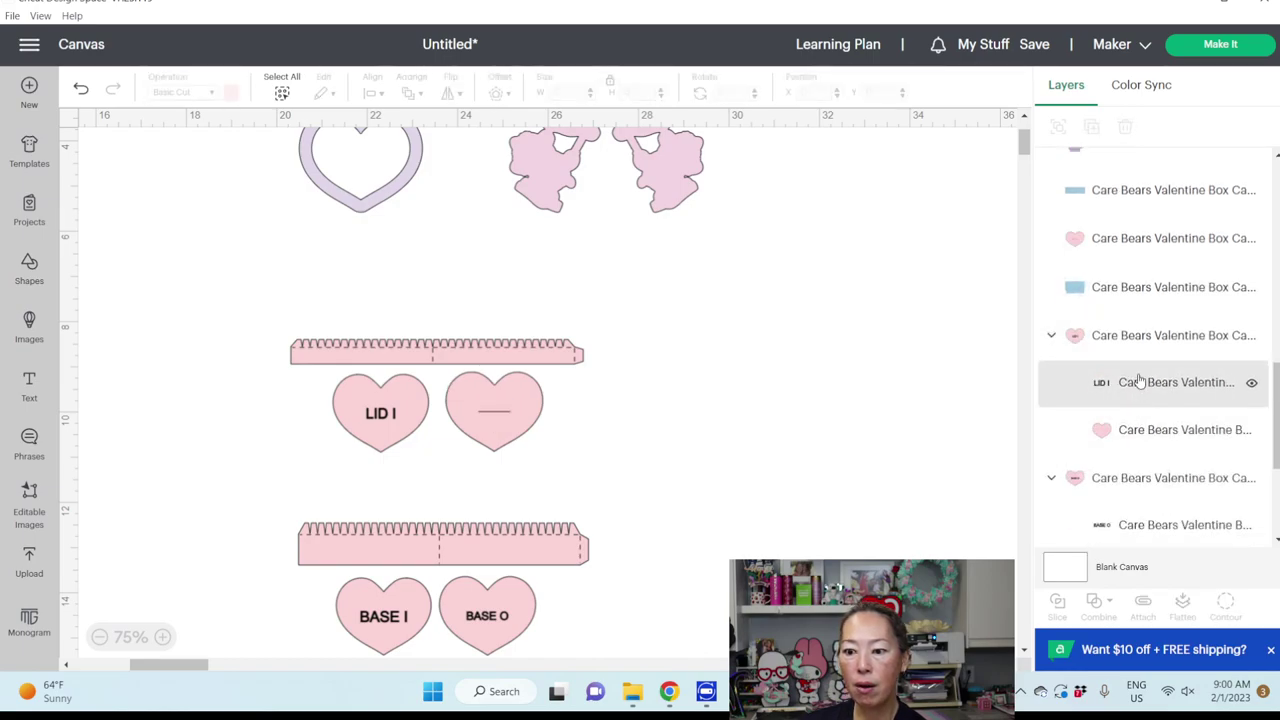
pyautogui.click(1137, 382)
pyautogui.press('Delete')
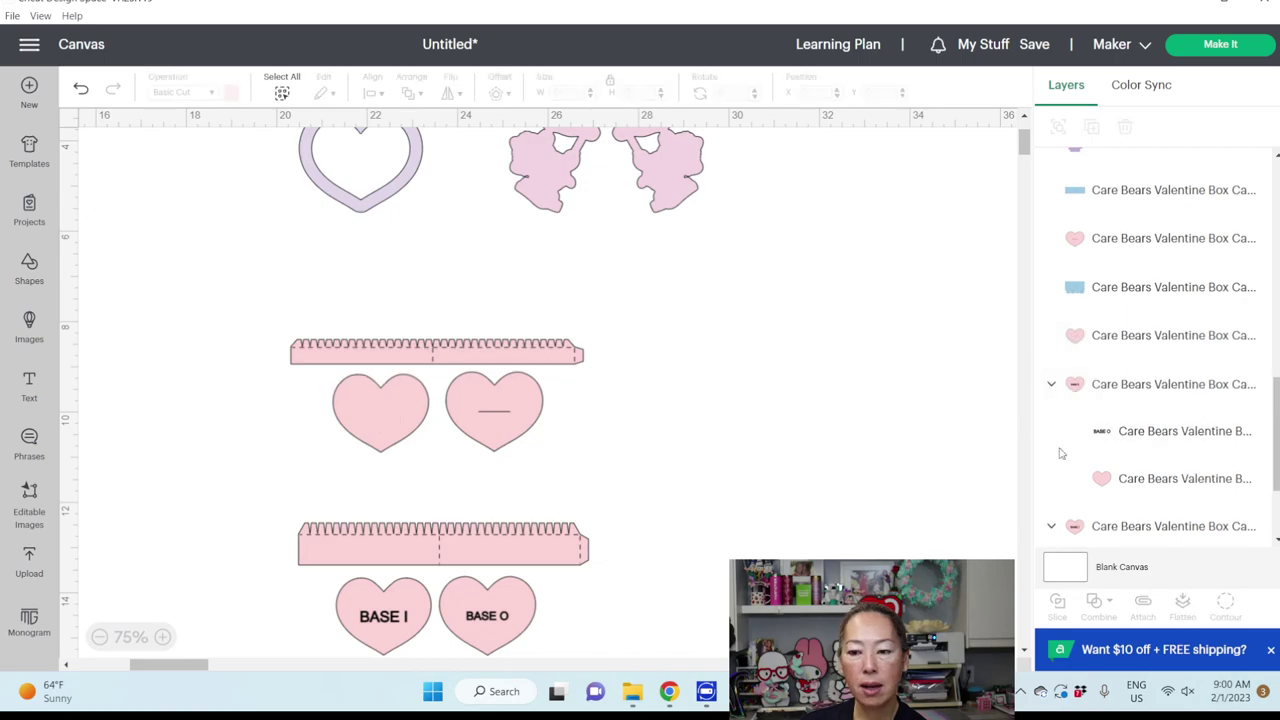
pyautogui.click(1137, 428)
pyautogui.press('Delete')
pyautogui.click(1117, 427)
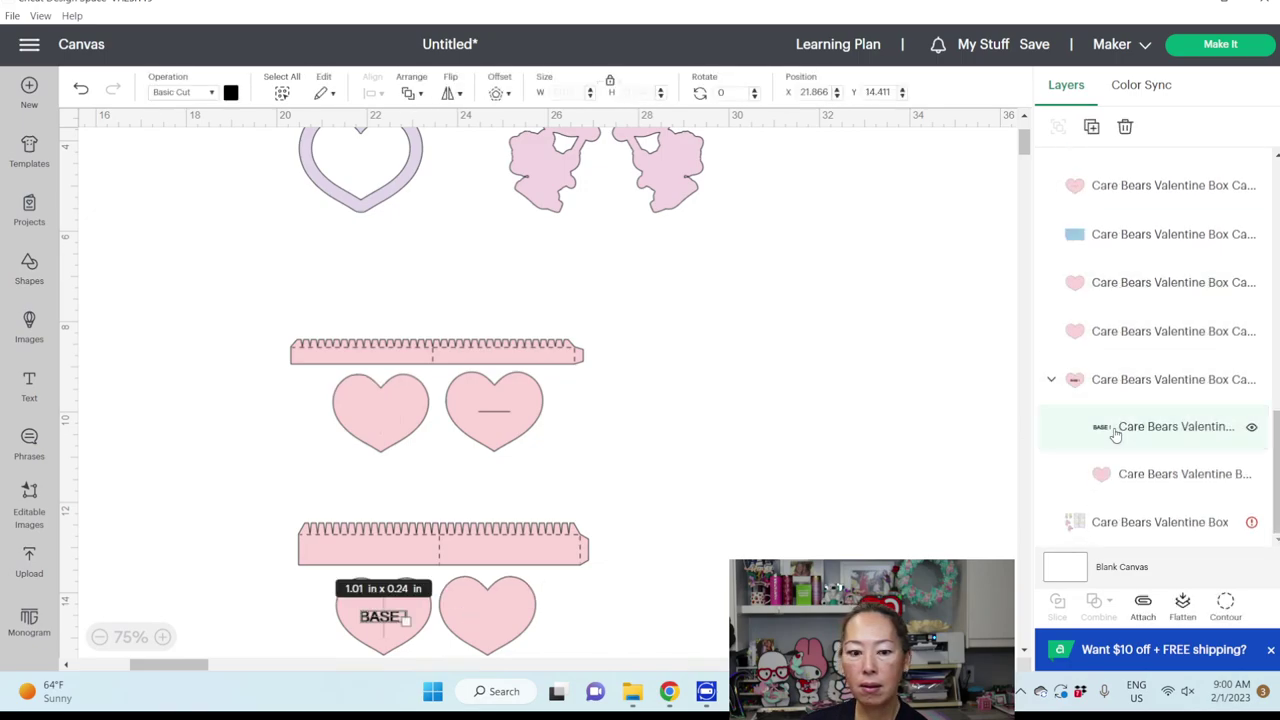
pyautogui.press('Delete')
# Save the project under its new 'vday box' title and select the Care Bears print-then-cut image group.
pyautogui.click(1044, 46)
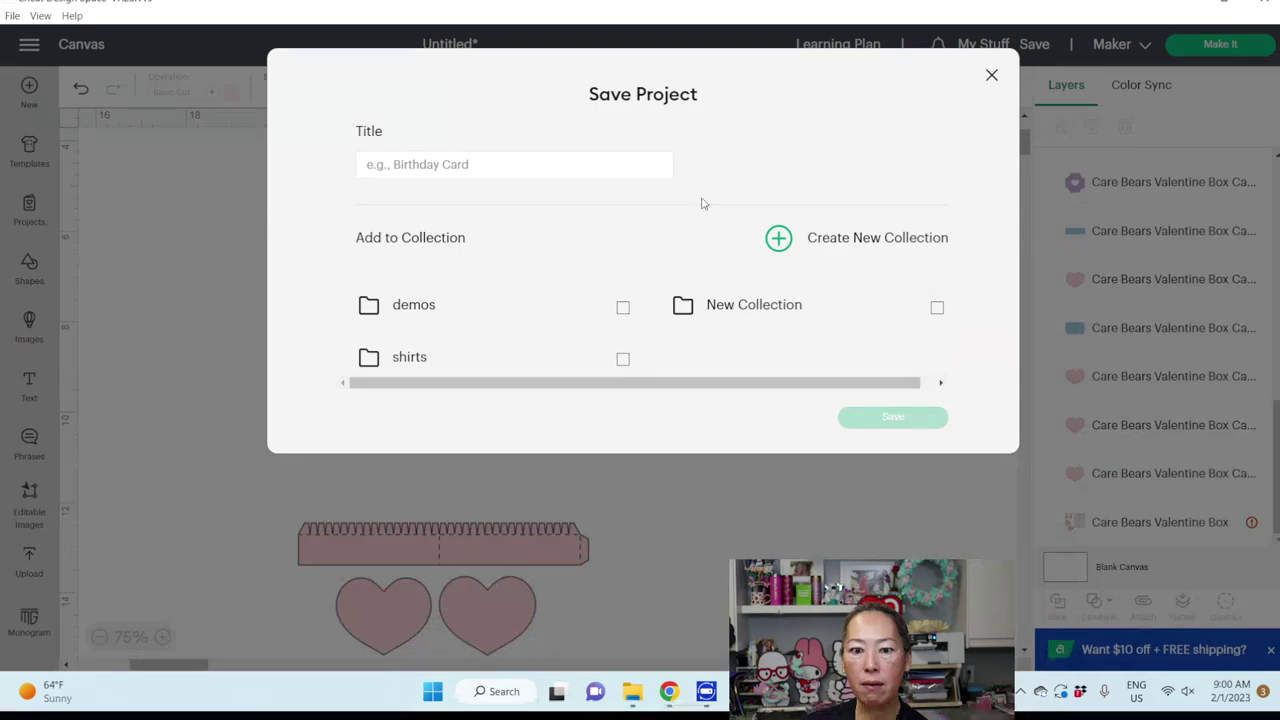
pyautogui.click(530, 168)
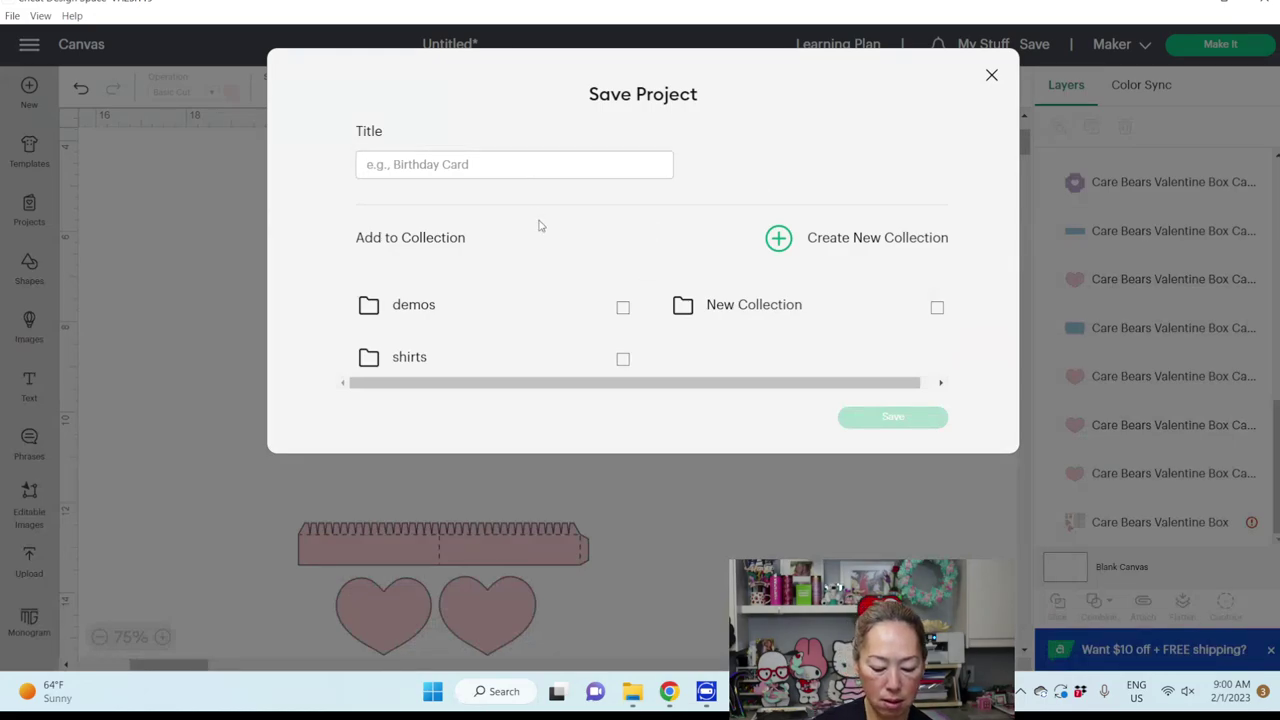
pyautogui.write('d')
pyautogui.write('arolinas ')
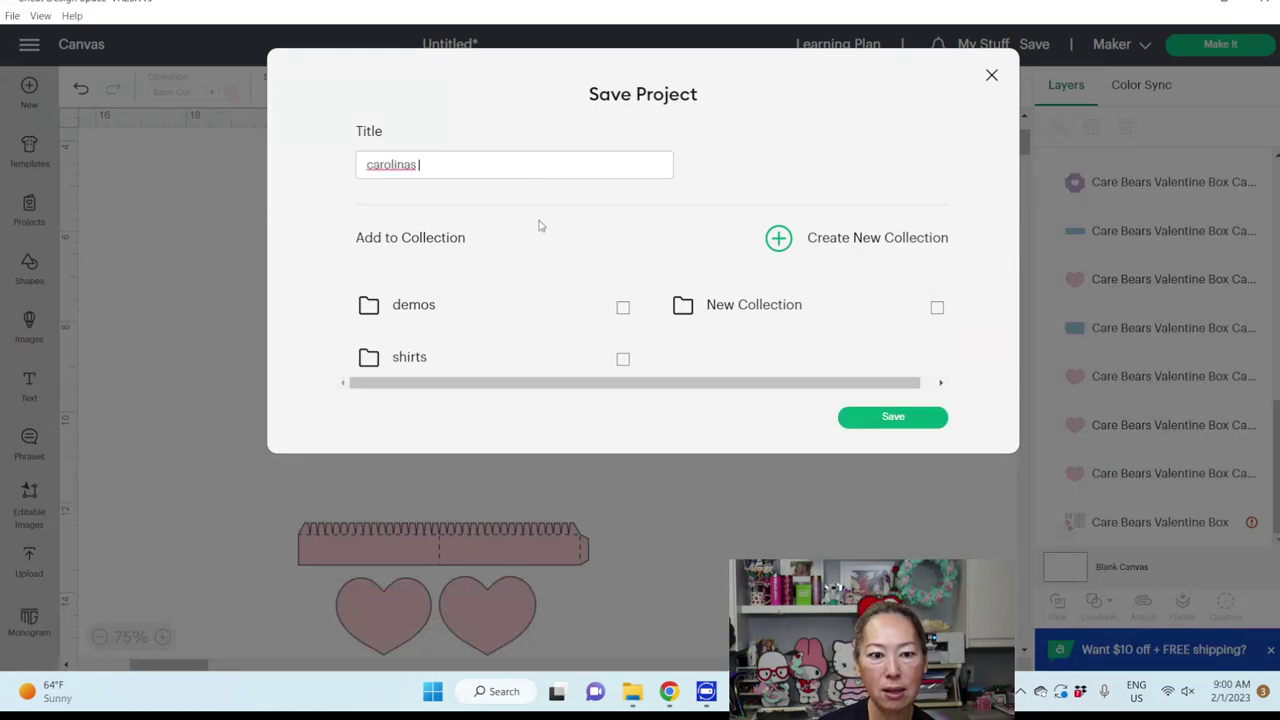
pyautogui.write('vday box')
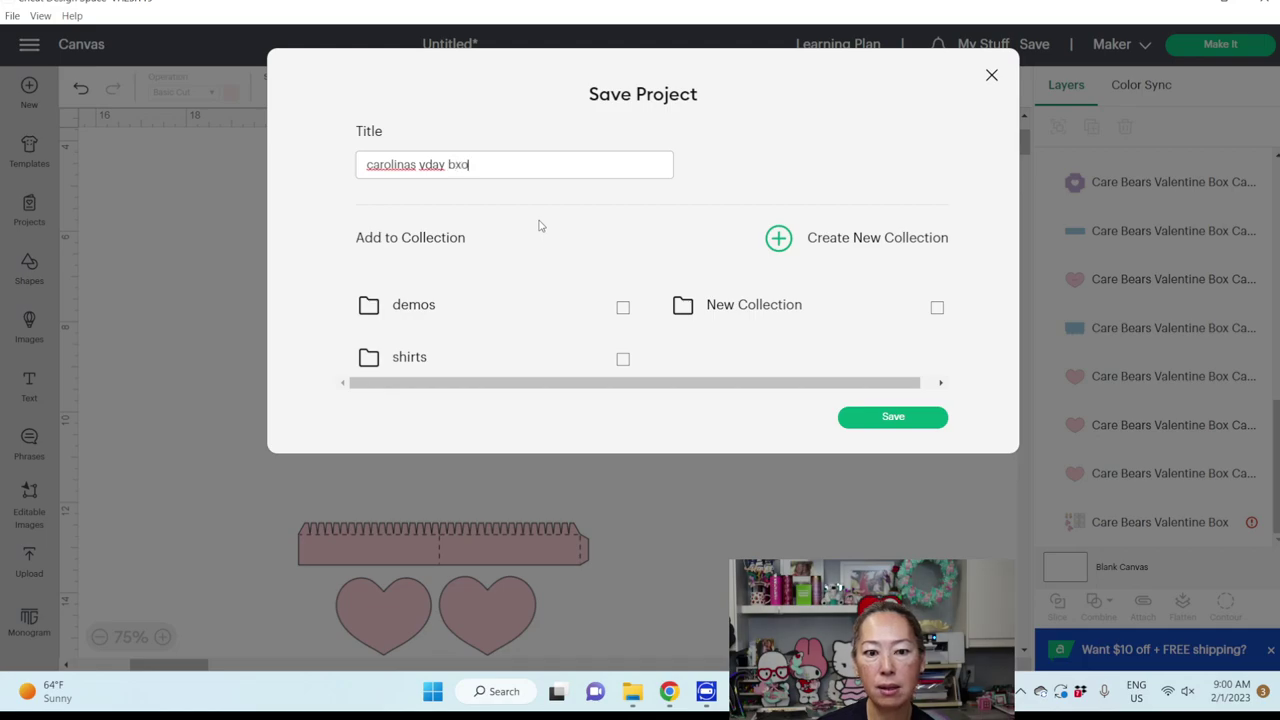
pyautogui.click(888, 425)
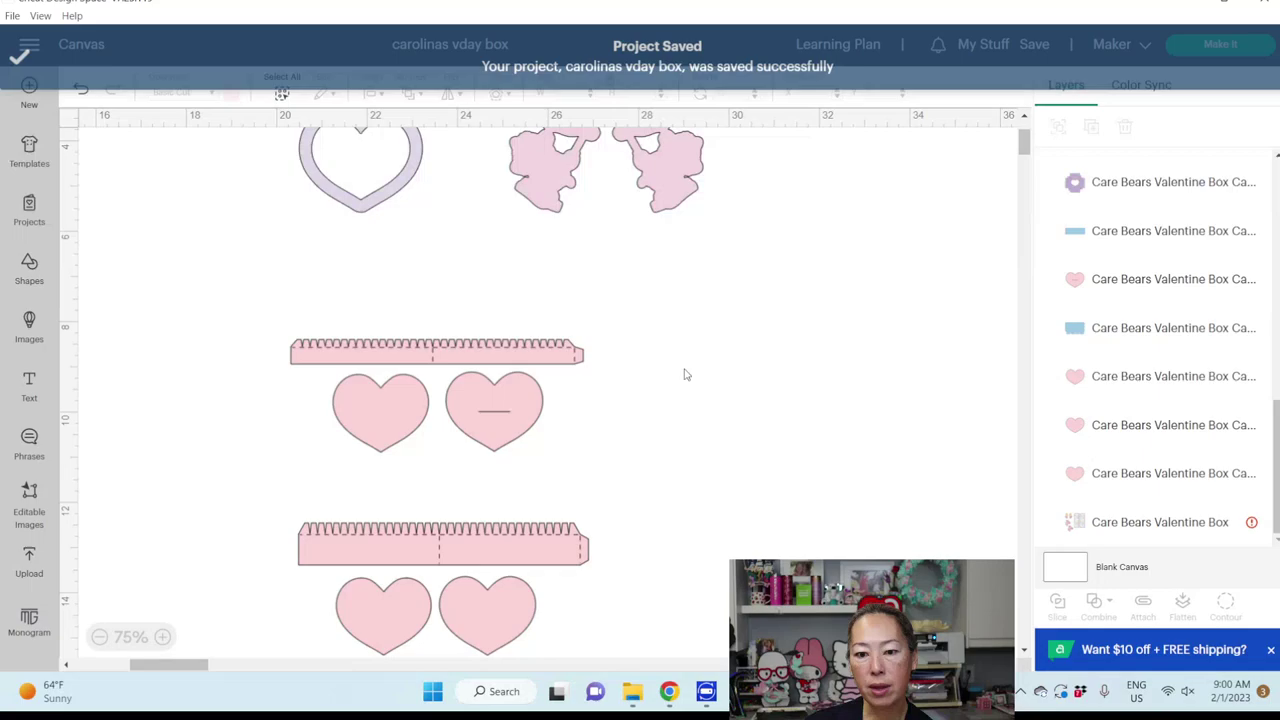
pyautogui.scroll(5, 1214, 249)
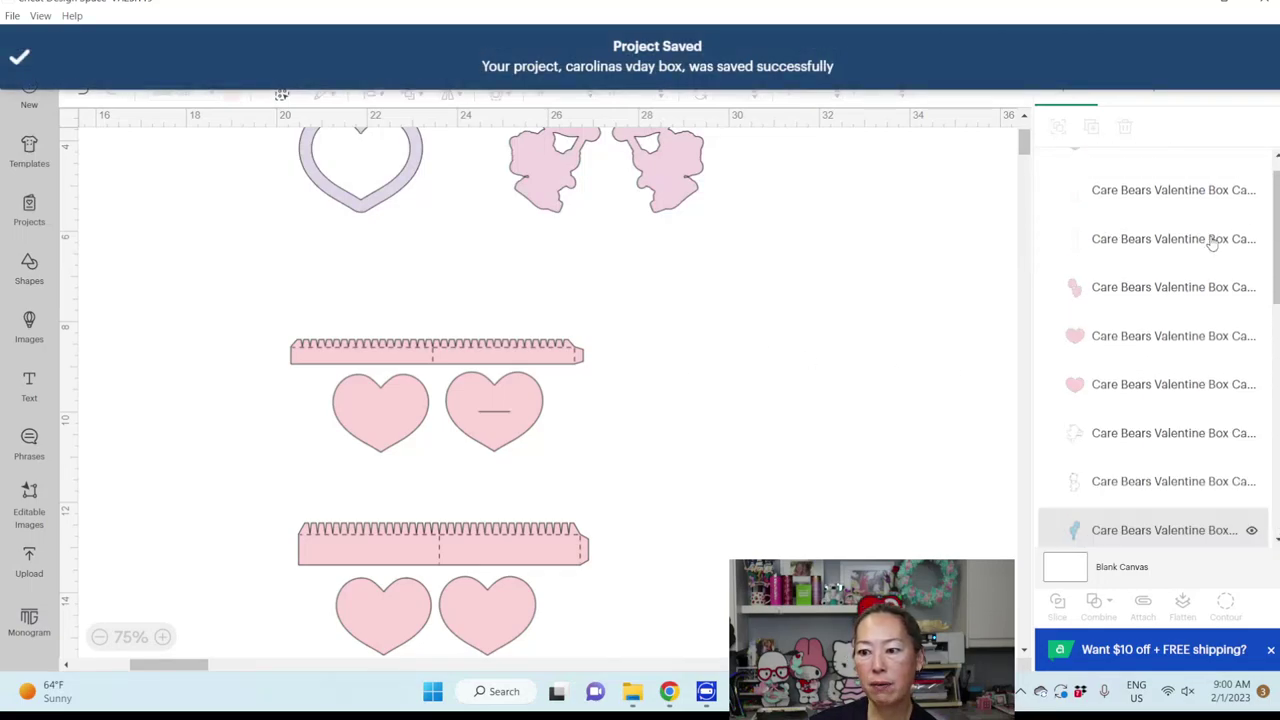
pyautogui.scroll(-5, 1245, 283)
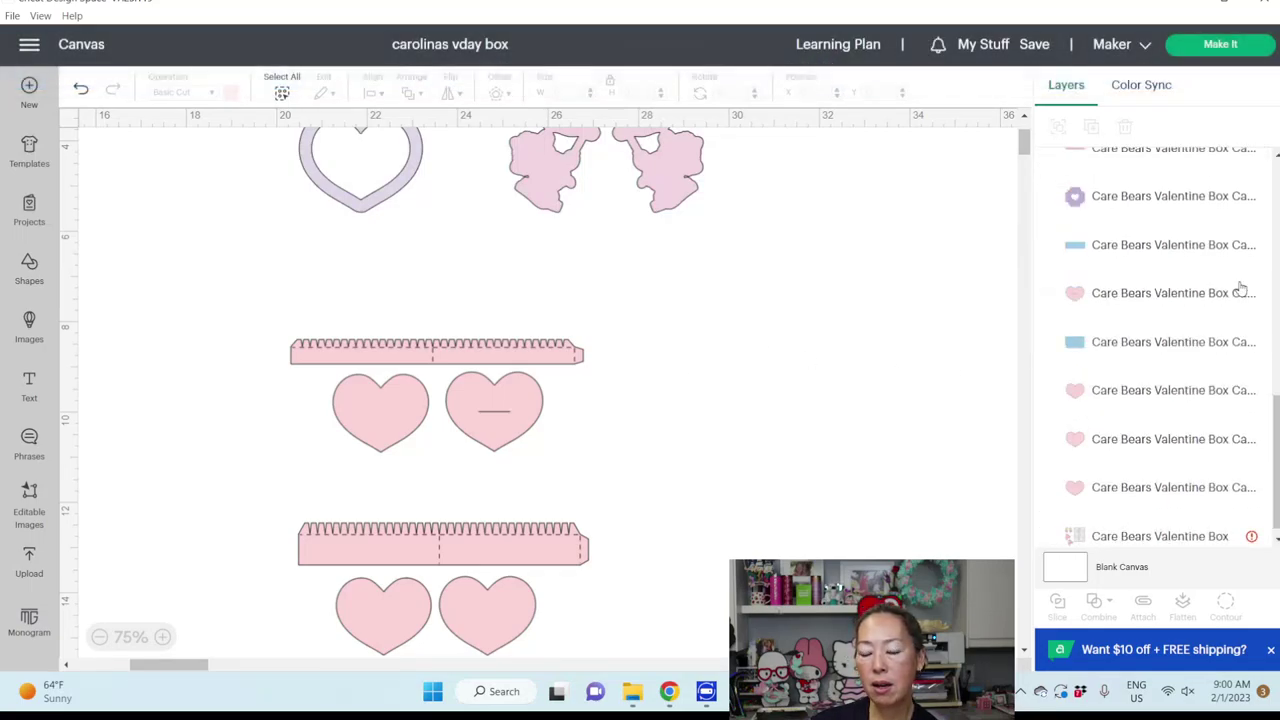
pyautogui.click(1195, 523)
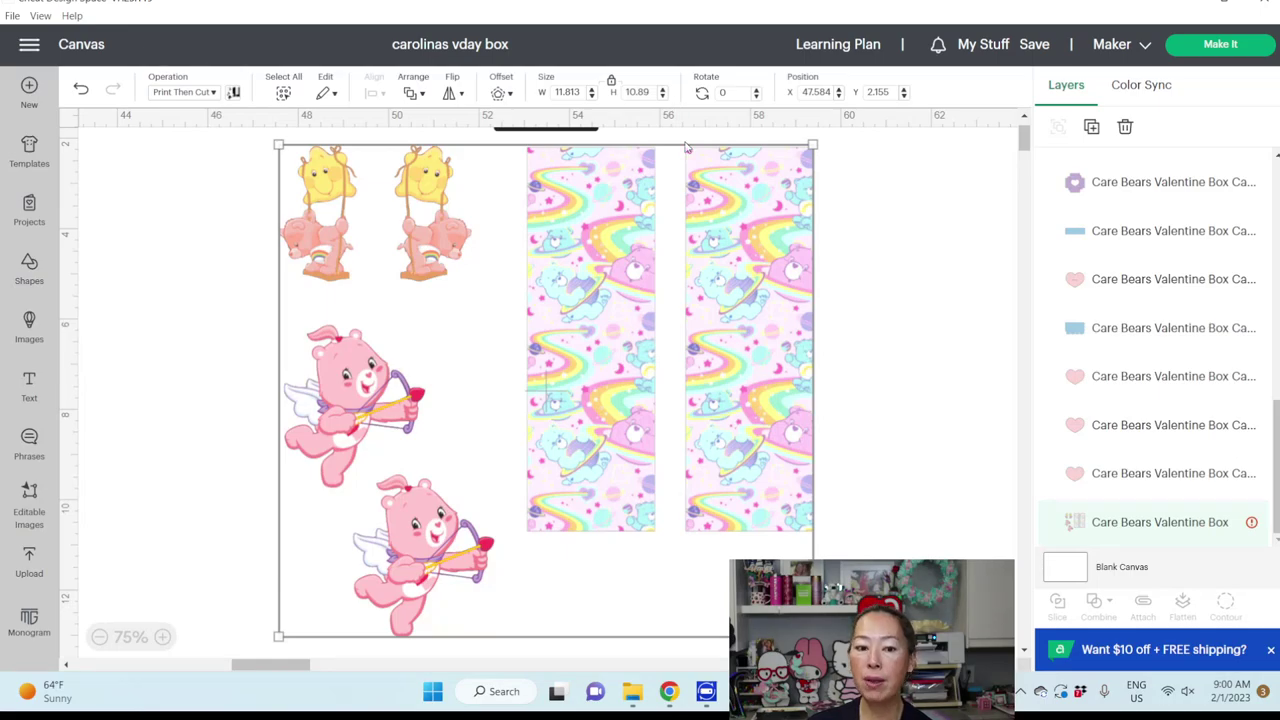
# Add a square and enlarge it to about 10.99 in over the rainbow pattern strip.
pyautogui.click(29, 268)
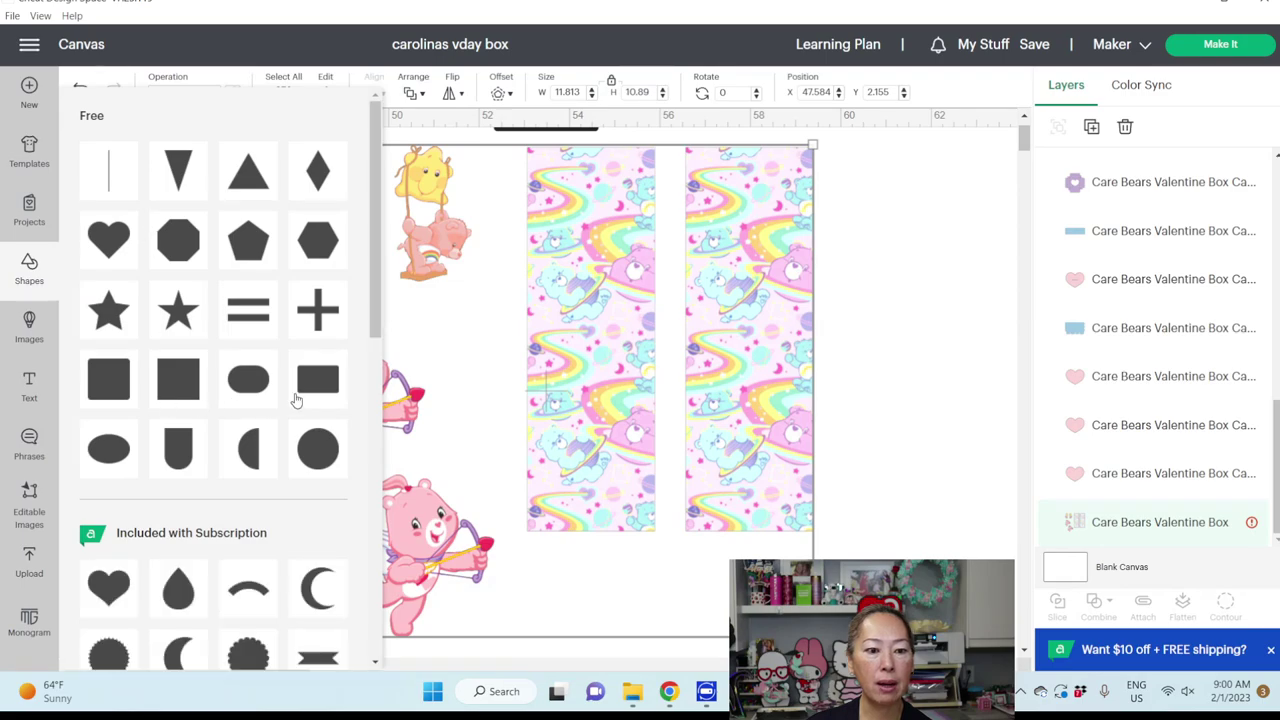
pyautogui.click(127, 390)
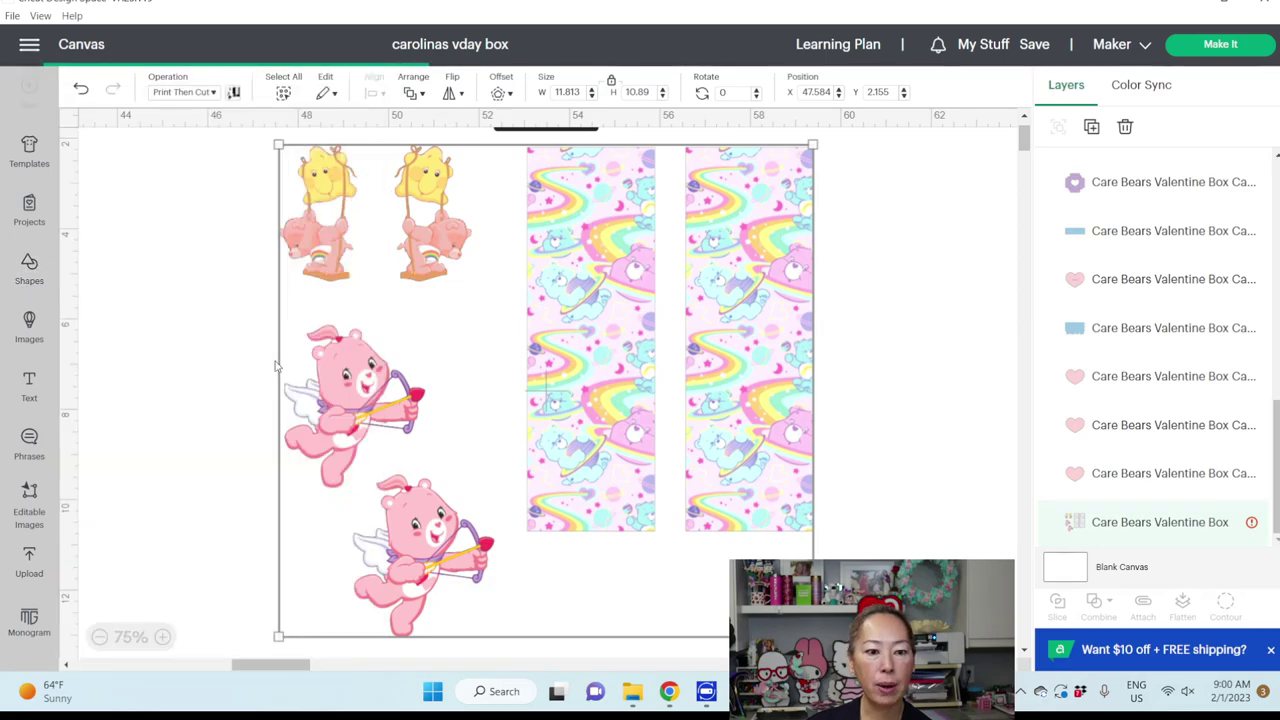
pyautogui.moveTo(151, 234); pyautogui.dragTo(212, 272)
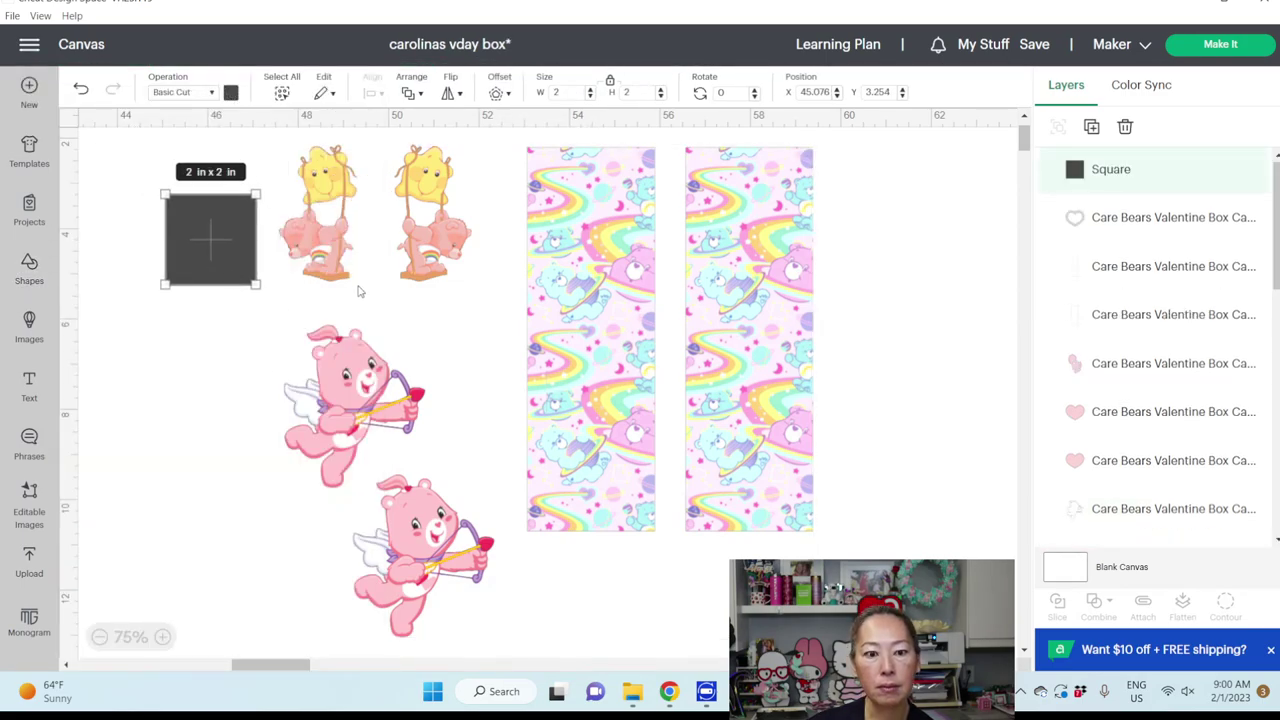
pyautogui.click(358, 290)
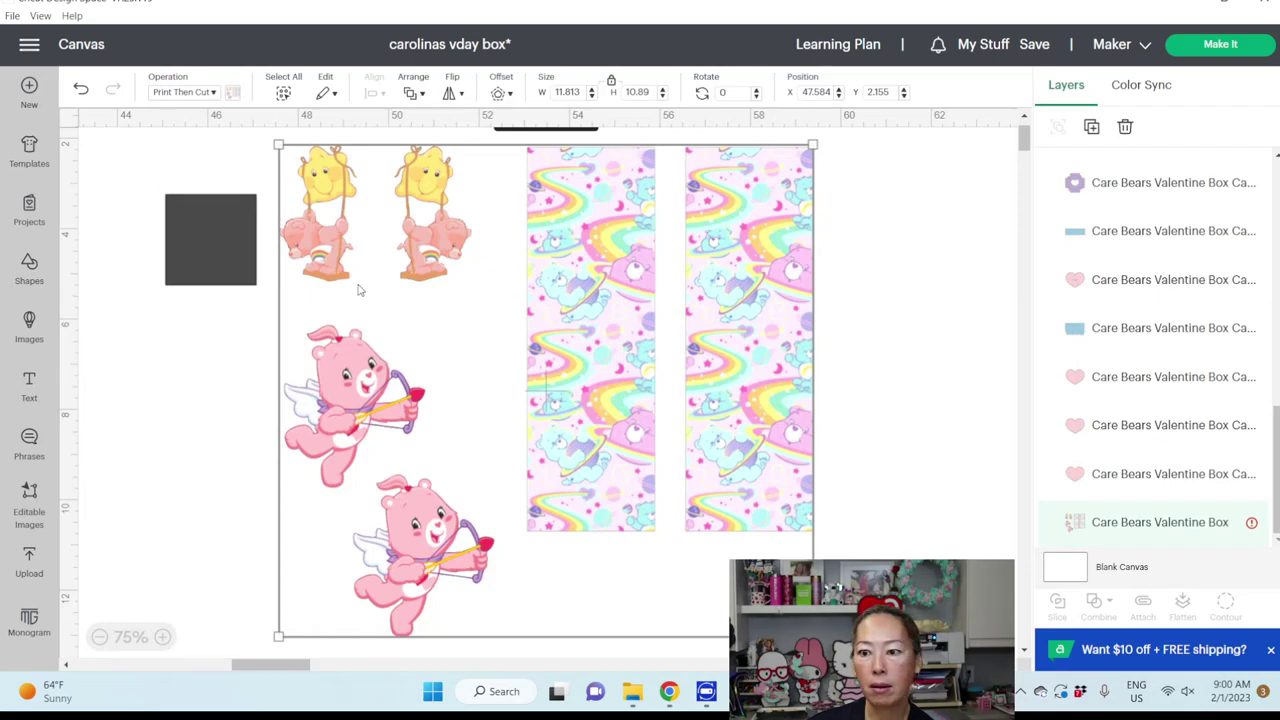
pyautogui.moveTo(536, 308); pyautogui.dragTo(581, 312)
pyautogui.click(217, 265)
pyautogui.moveTo(257, 286); pyautogui.dragTo(889, 331)
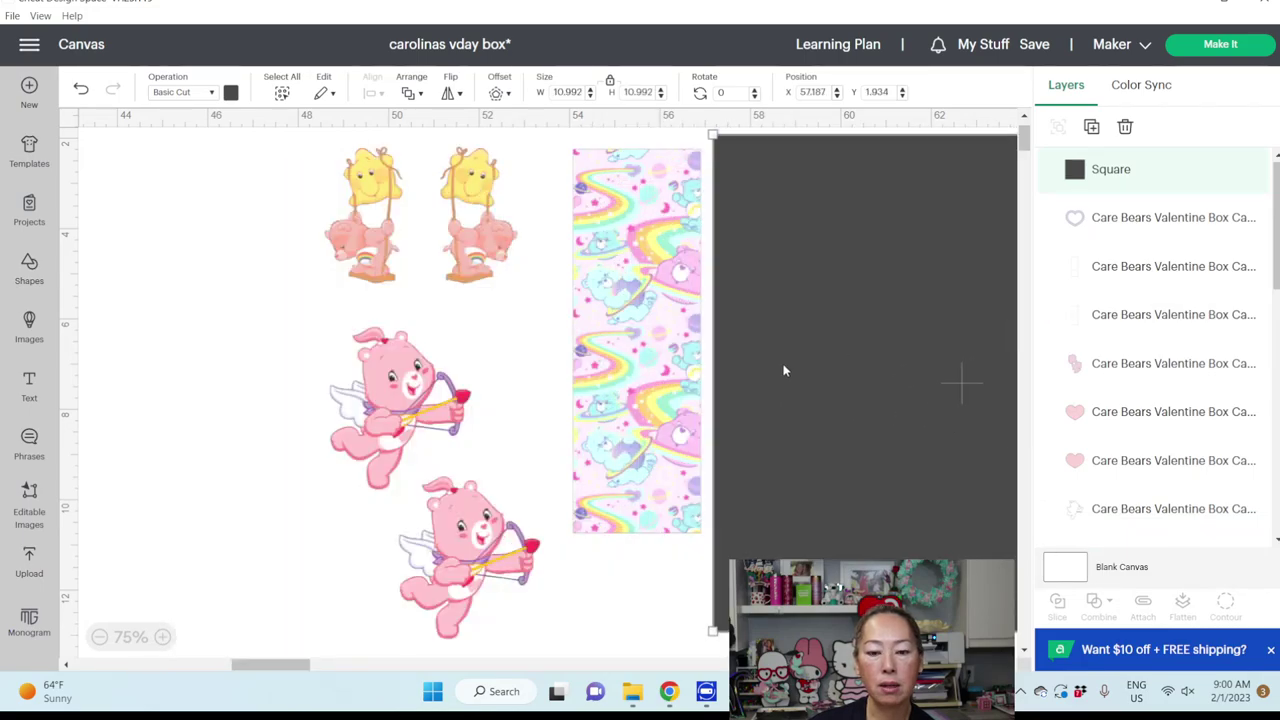
# Slice the square with the image group, pull out the 2.82 x 8.49 in strip, and delete the square.
pyautogui.hotkey('ctrl', 'a')
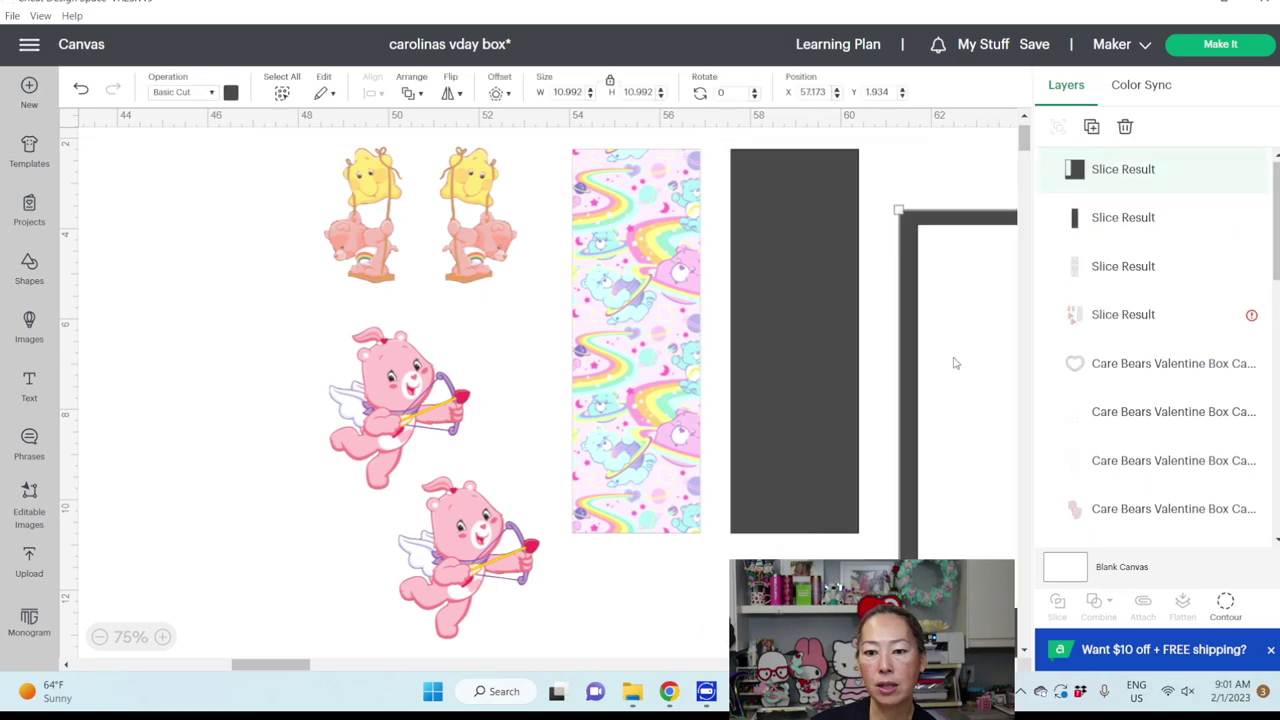
pyautogui.moveTo(809, 289); pyautogui.dragTo(787, 360)
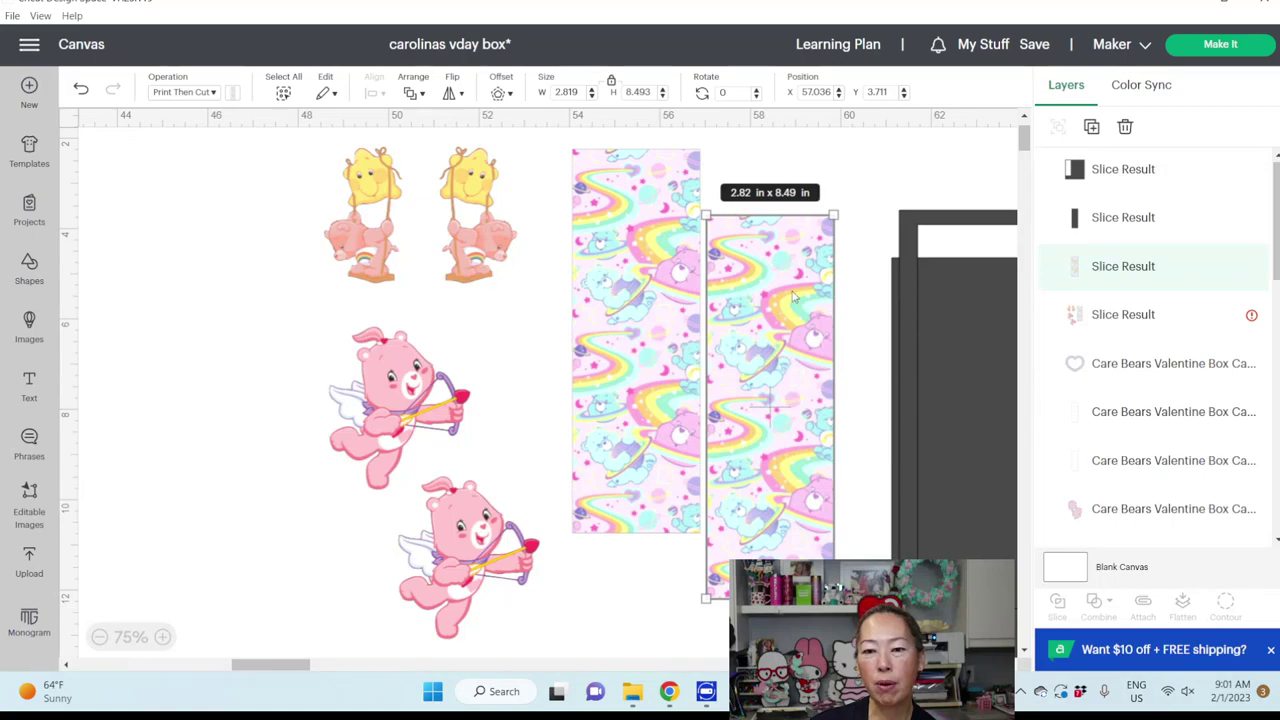
pyautogui.moveTo(793, 295); pyautogui.dragTo(816, 258)
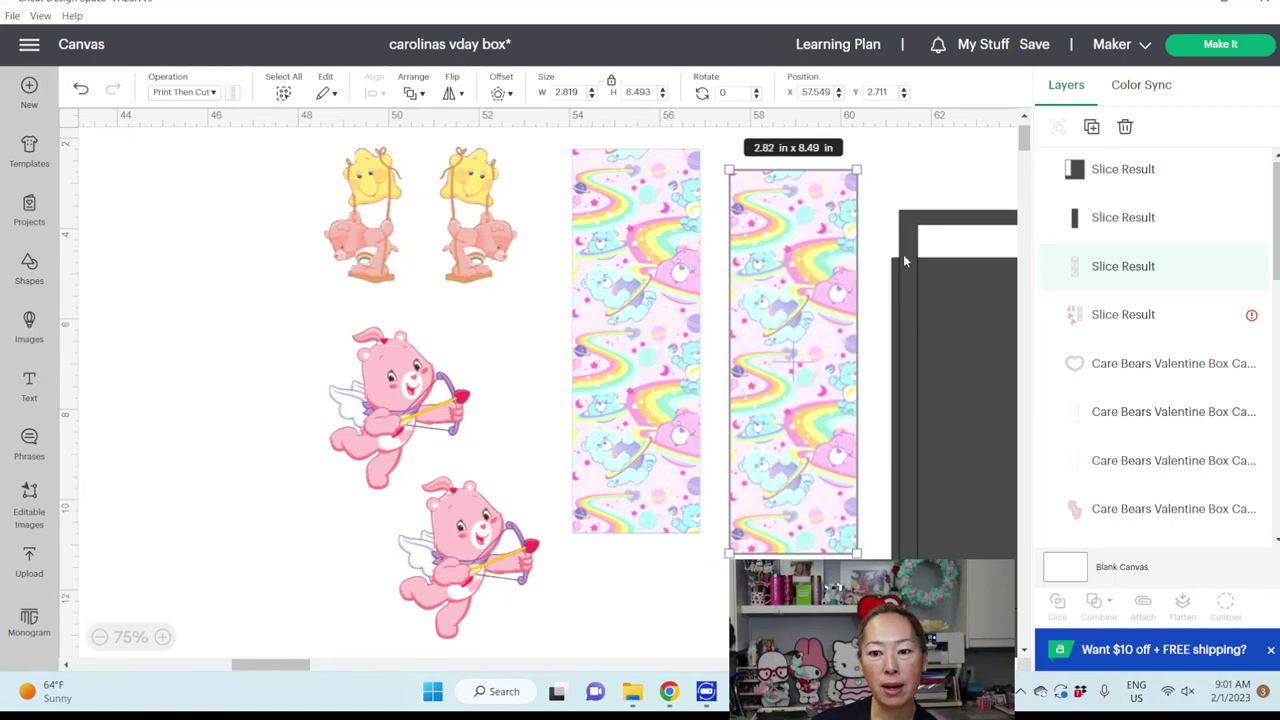
pyautogui.moveTo(905, 262); pyautogui.dragTo(137, 299)
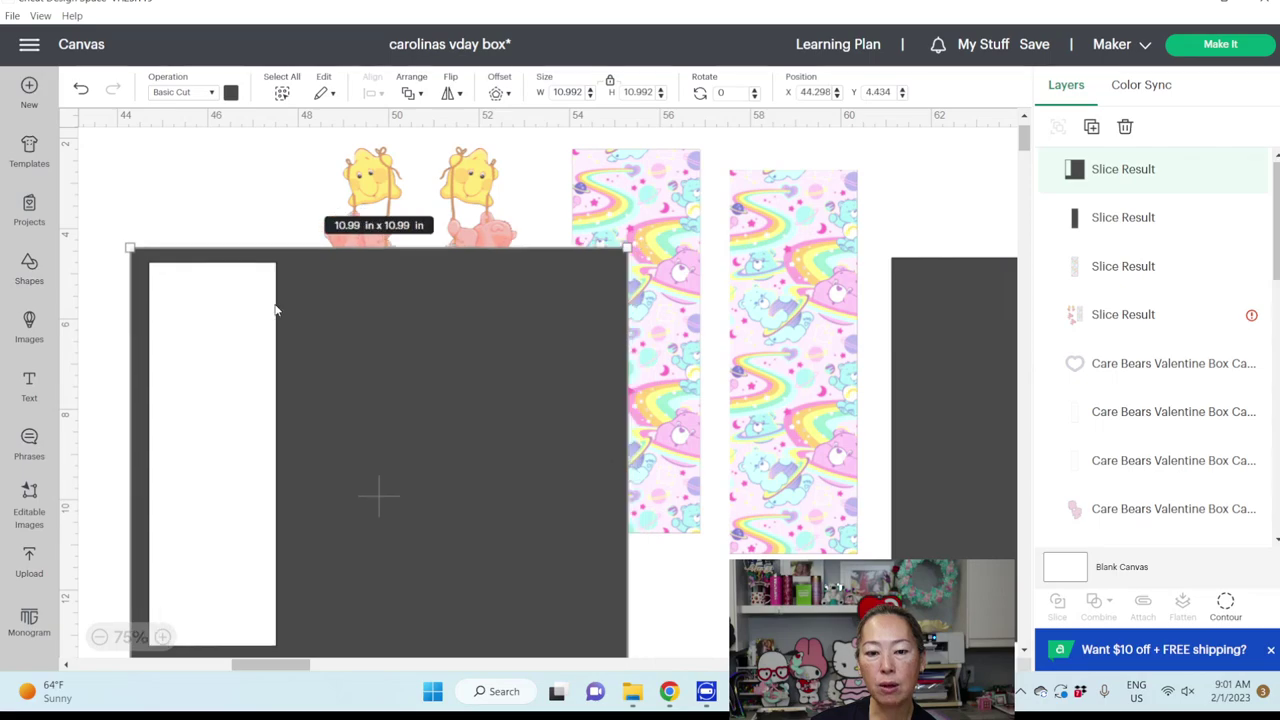
pyautogui.moveTo(463, 333); pyautogui.dragTo(640, 329)
pyautogui.press('Delete')
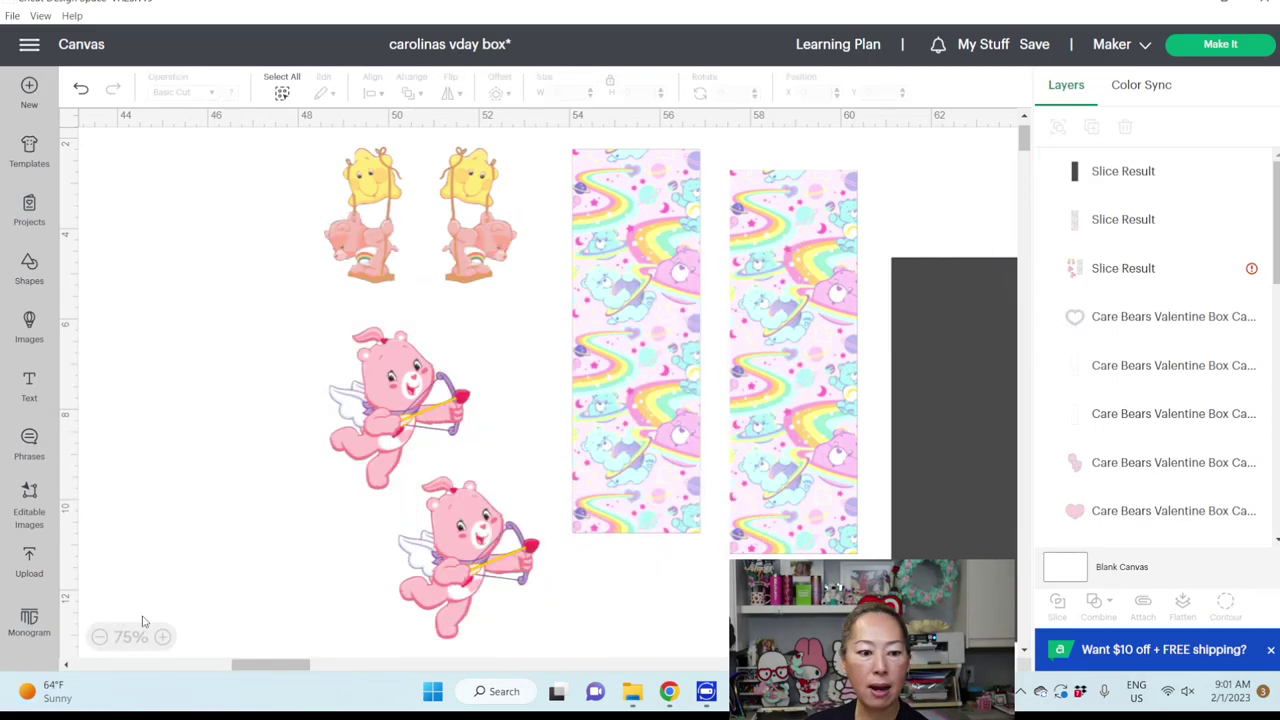
# Delete the leftover dark rectangle and move the second rainbow strip off to the right.
pyautogui.click(99, 638)
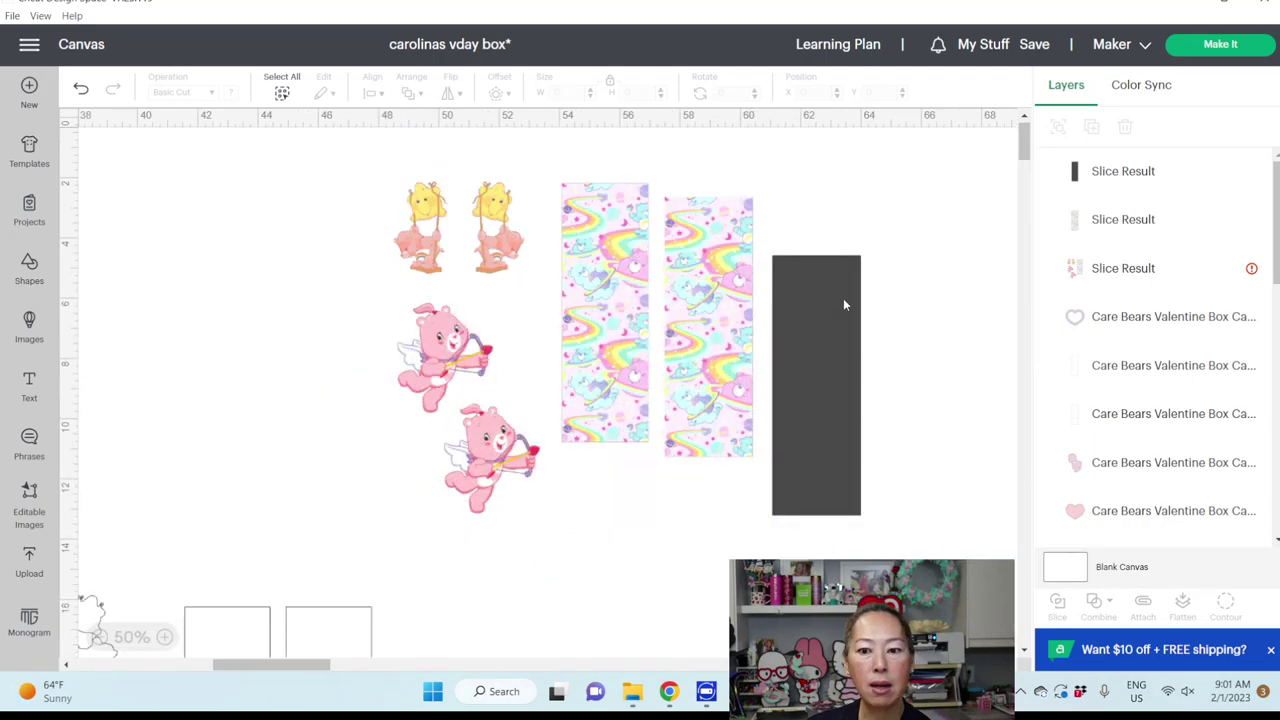
pyautogui.moveTo(843, 303); pyautogui.dragTo(746, 449)
pyautogui.press('Delete')
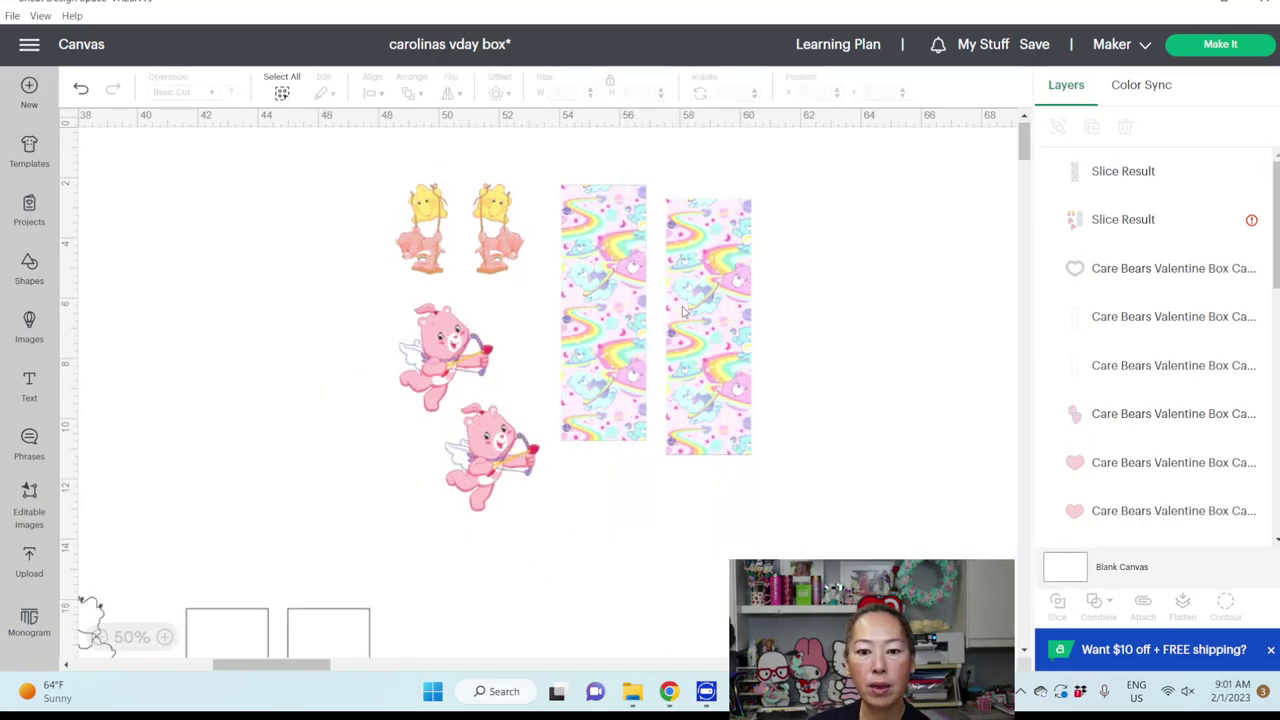
pyautogui.moveTo(683, 313); pyautogui.dragTo(884, 281)
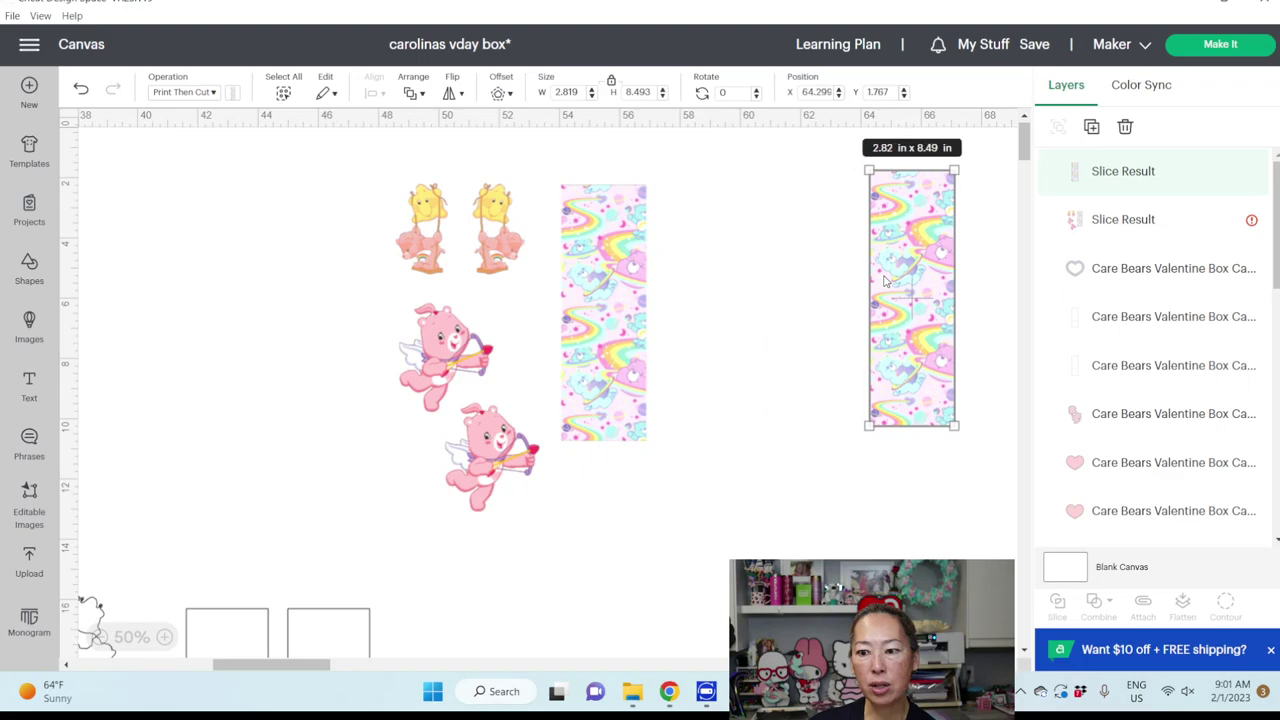
pyautogui.click(495, 325)
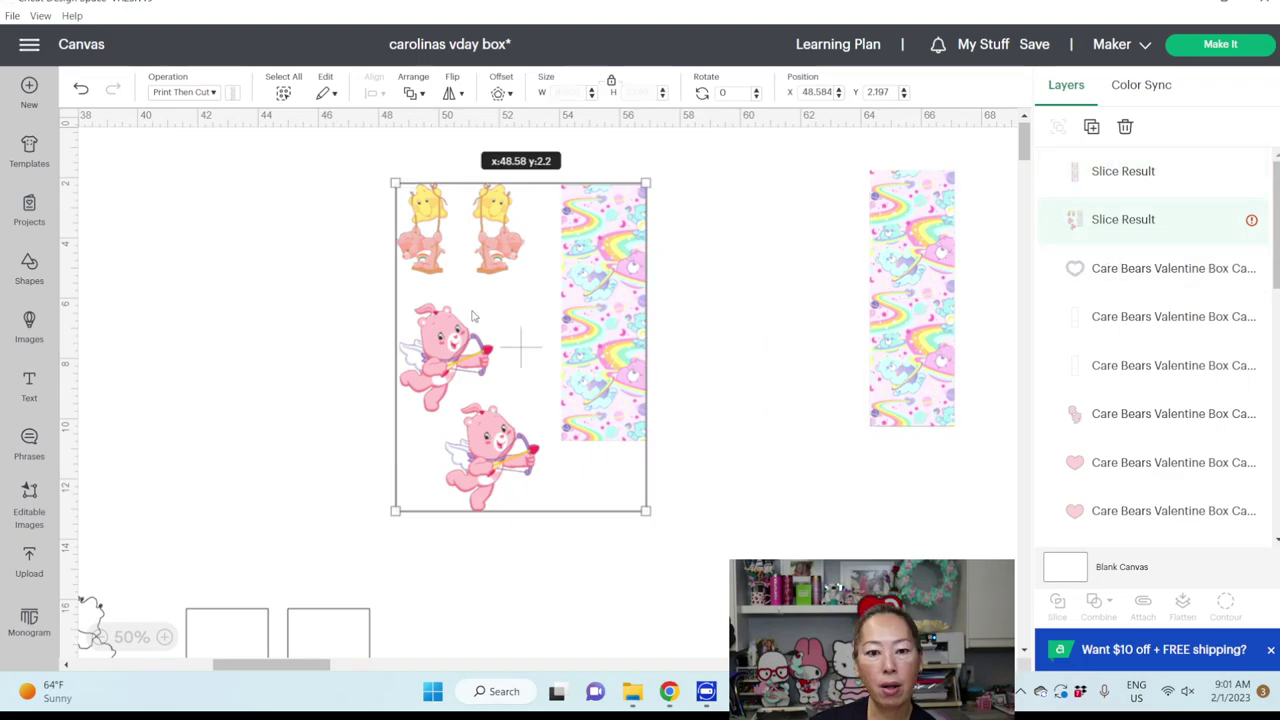
# Place a circle as an oval over the lower cupid bear and select it with the bear group.
pyautogui.click(29, 270)
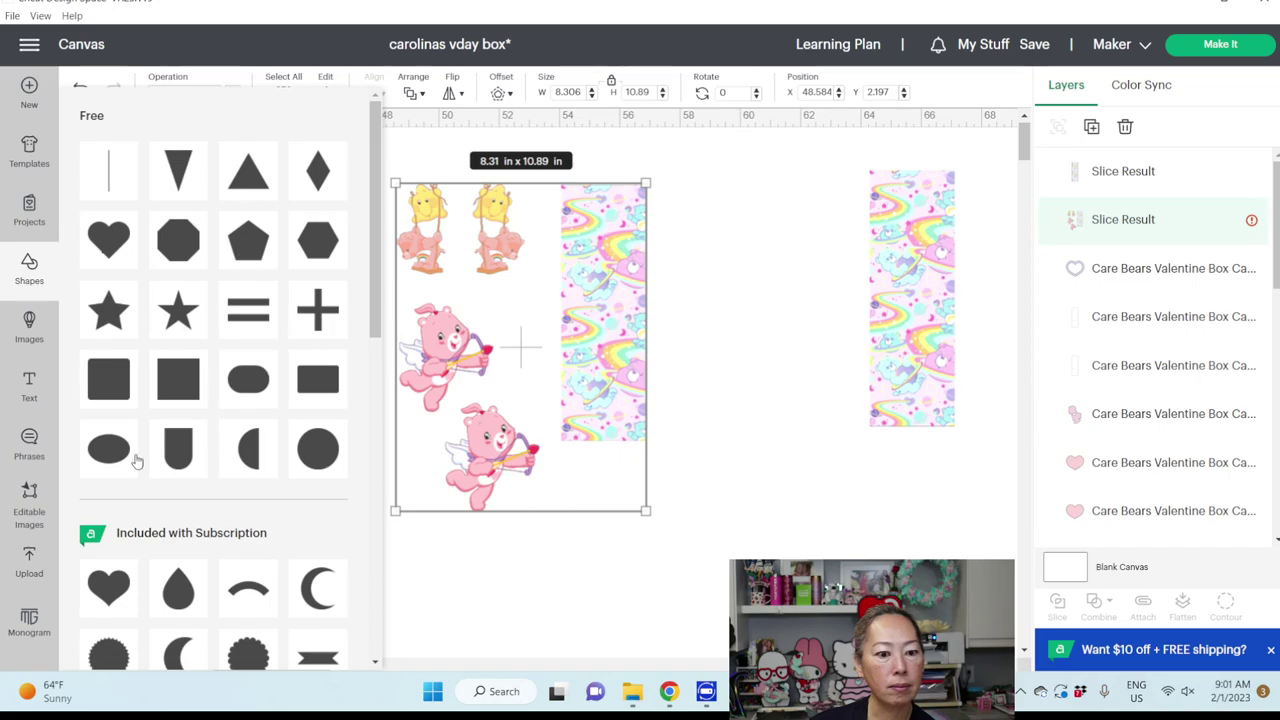
pyautogui.click(318, 449)
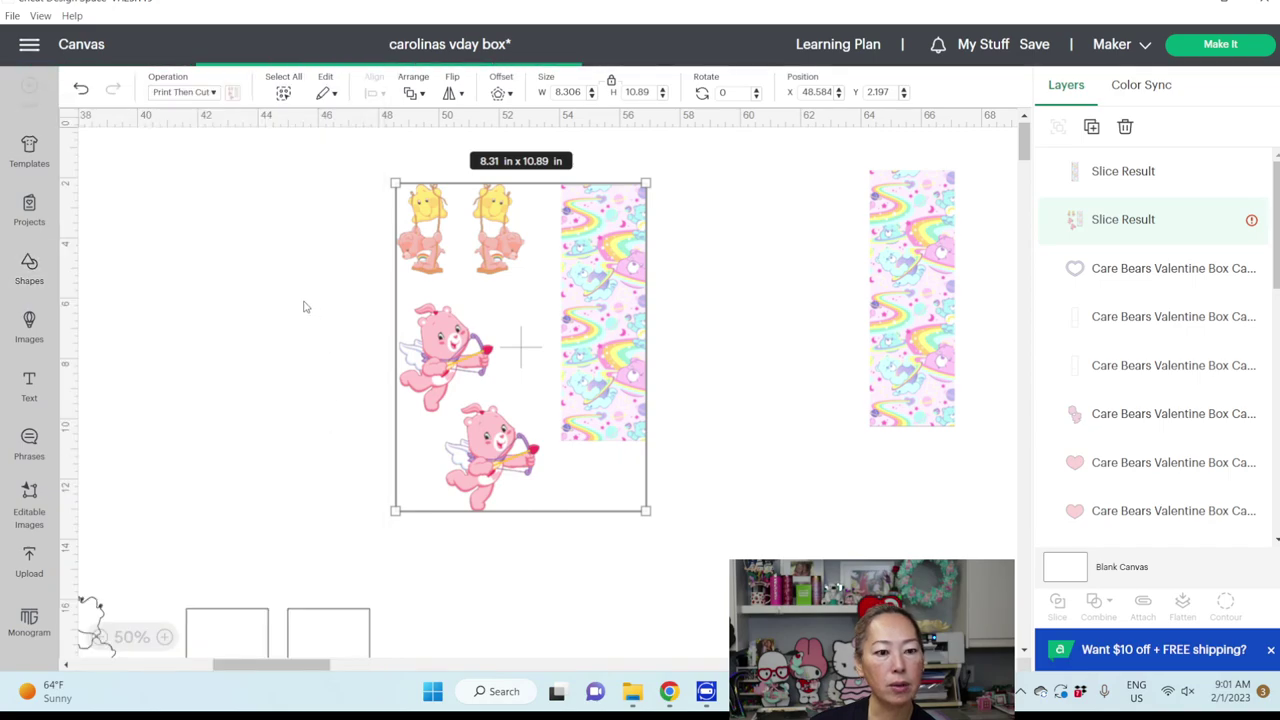
pyautogui.moveTo(110, 190); pyautogui.dragTo(569, 589)
pyautogui.moveTo(509, 525); pyautogui.dragTo(491, 512)
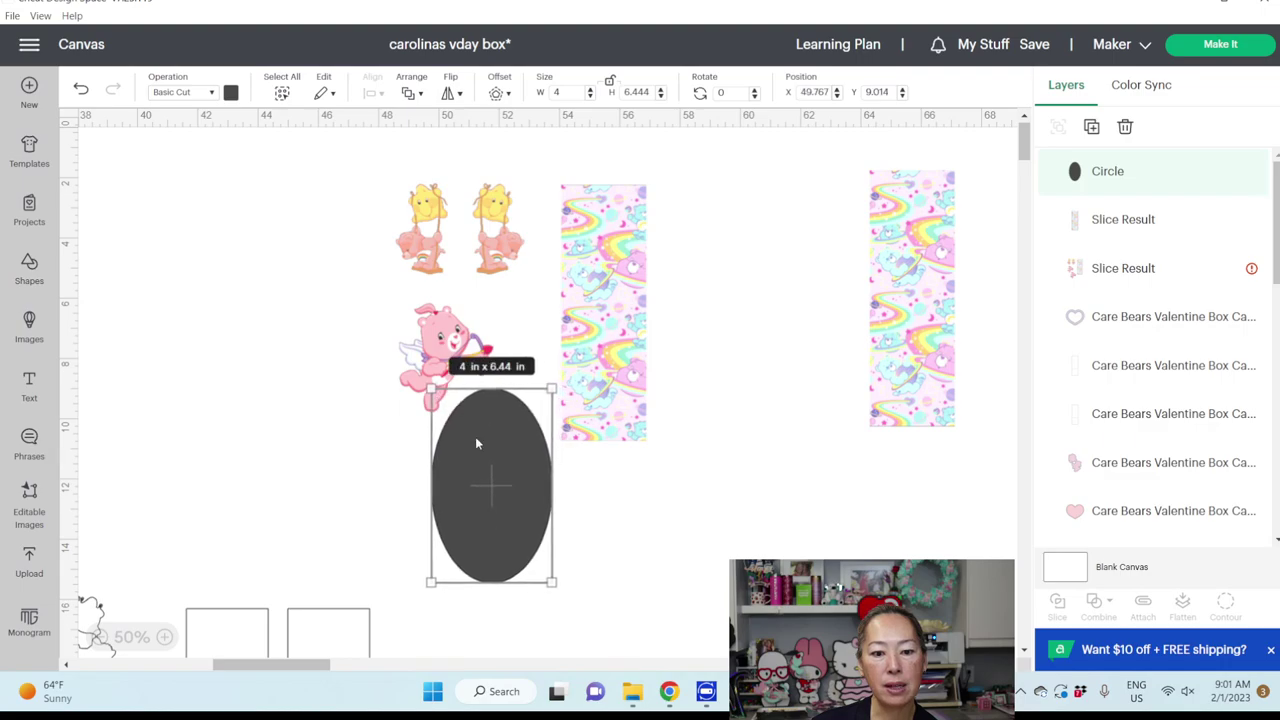
pyautogui.click(349, 471)
pyautogui.moveTo(740, 521); pyautogui.dragTo(455, 420)
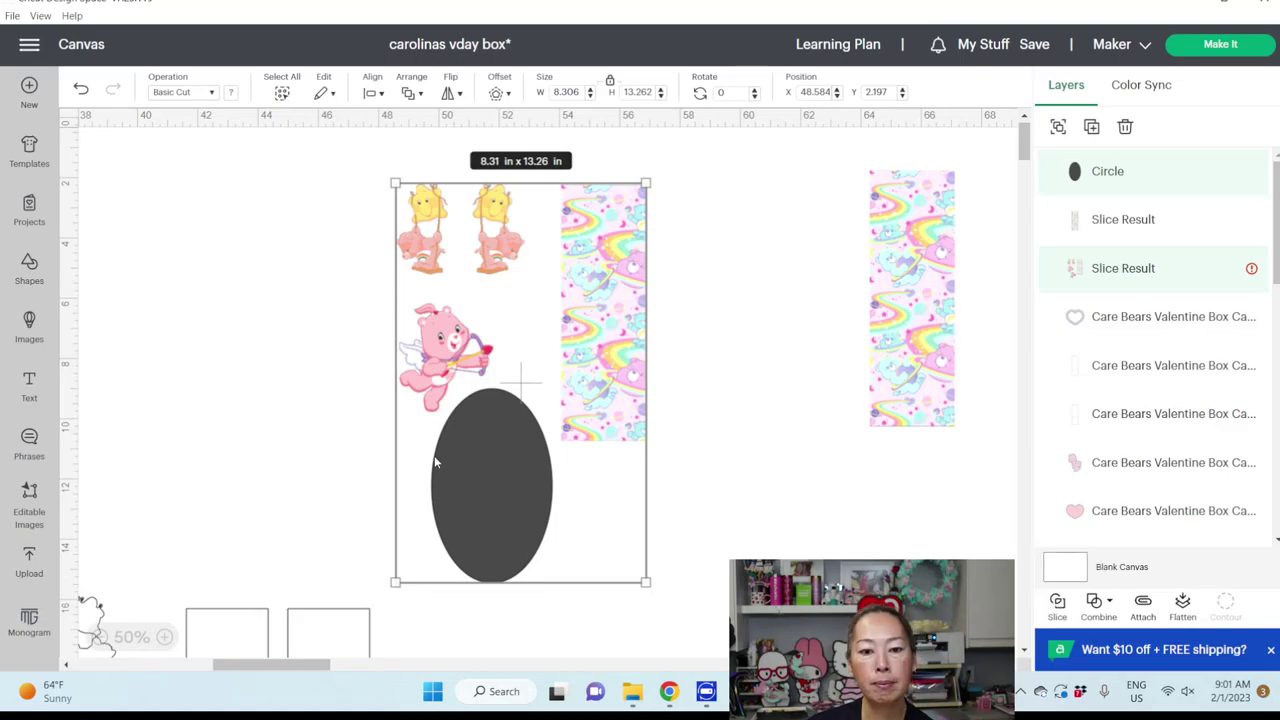
# Move the sliced cupid bear beside the right strip and delete the oval and silhouette scraps.
pyautogui.moveTo(444, 457); pyautogui.dragTo(650, 494)
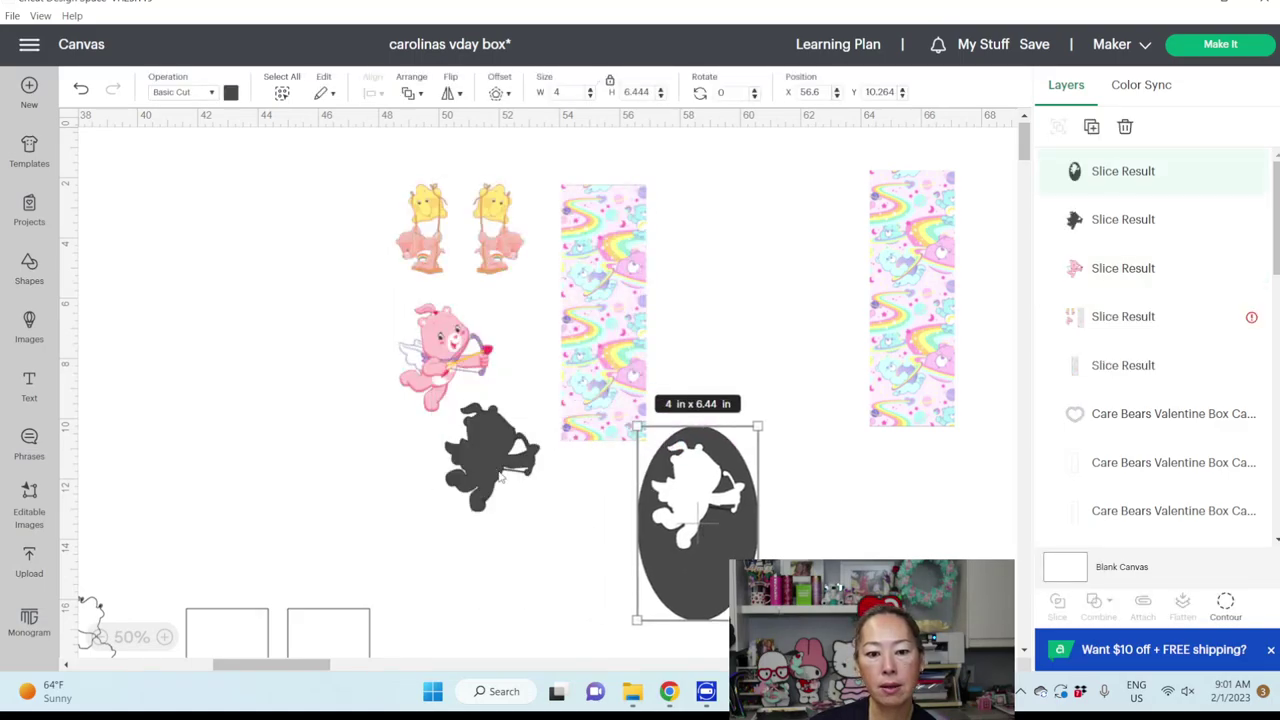
pyautogui.moveTo(500, 479); pyautogui.dragTo(745, 535)
pyautogui.moveTo(507, 452); pyautogui.dragTo(815, 247)
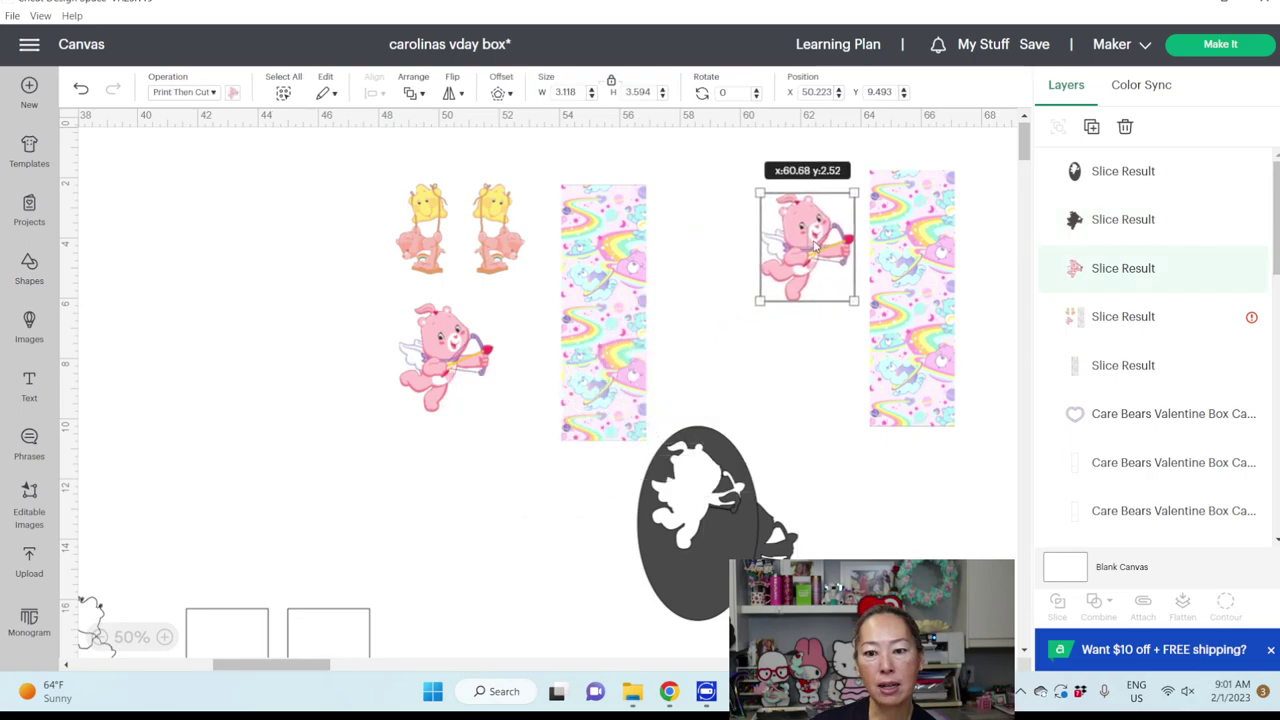
pyautogui.click(712, 527)
pyautogui.moveTo(871, 523); pyautogui.dragTo(674, 556)
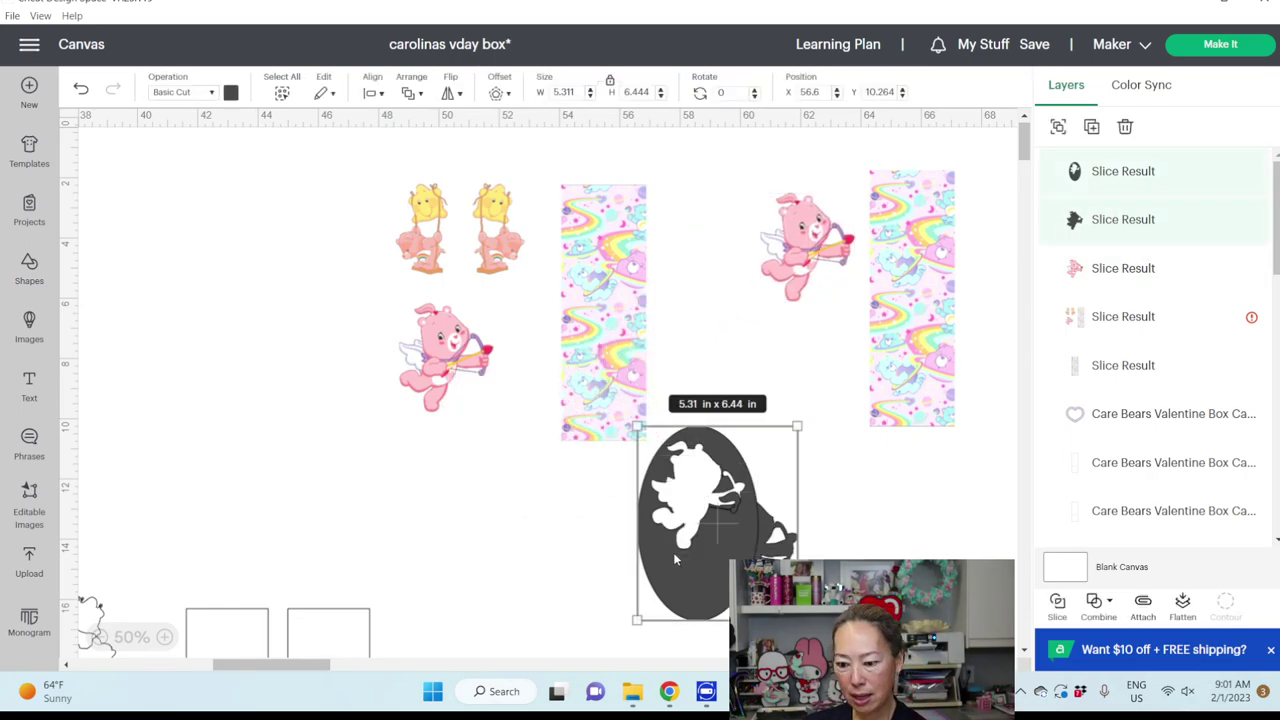
pyautogui.press('Delete')
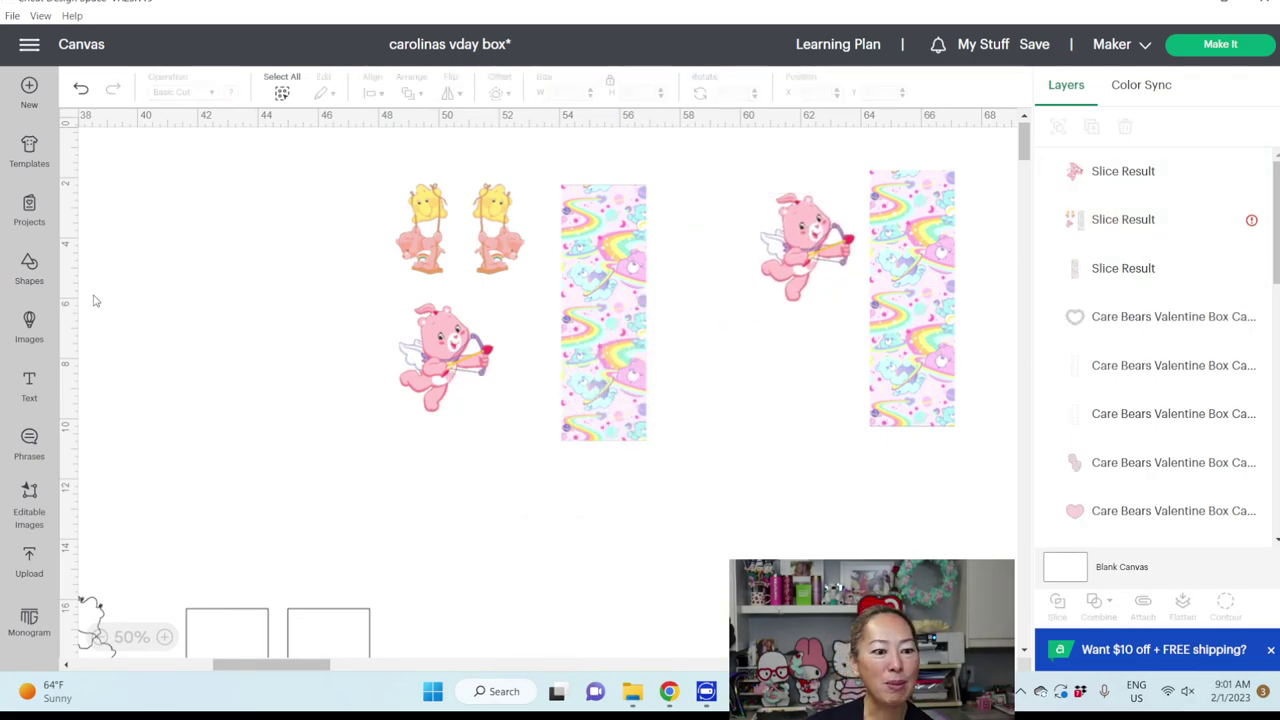
# Add a square over the rainbow strip and slice it against the overlapping strip group.
pyautogui.click(29, 268)
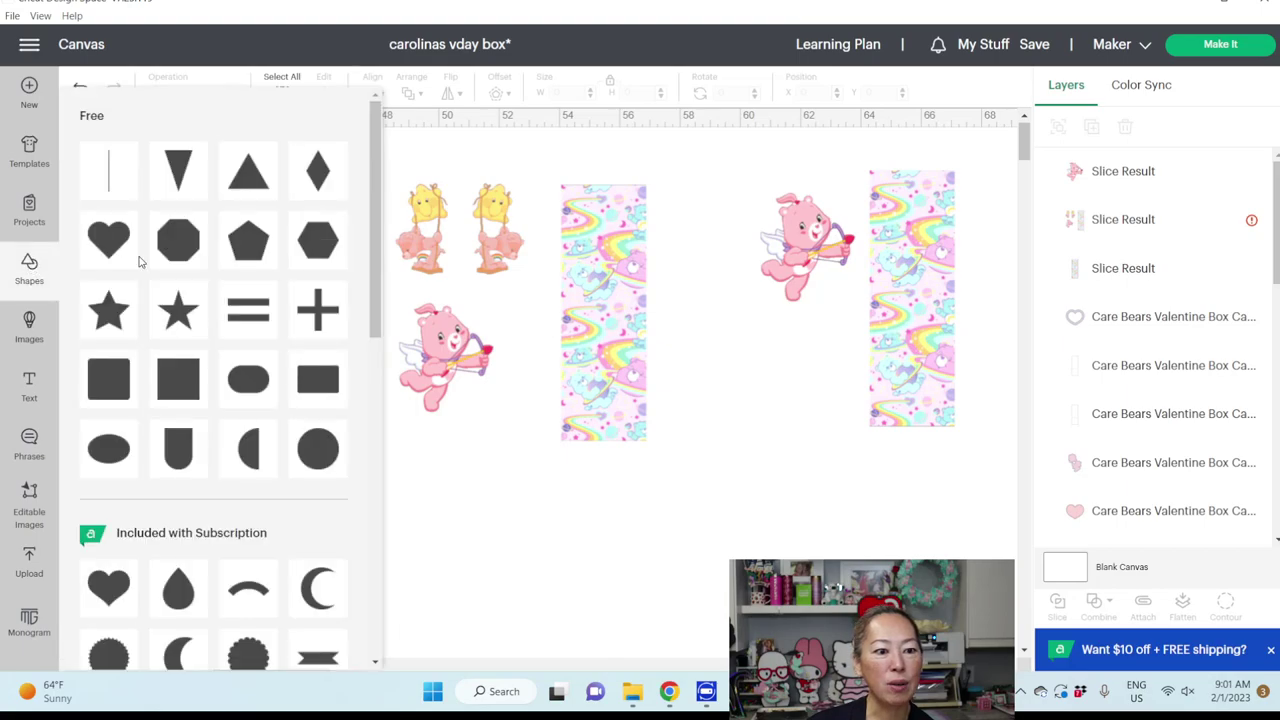
pyautogui.click(110, 378)
pyautogui.moveTo(178, 205); pyautogui.dragTo(696, 444)
pyautogui.click(646, 518)
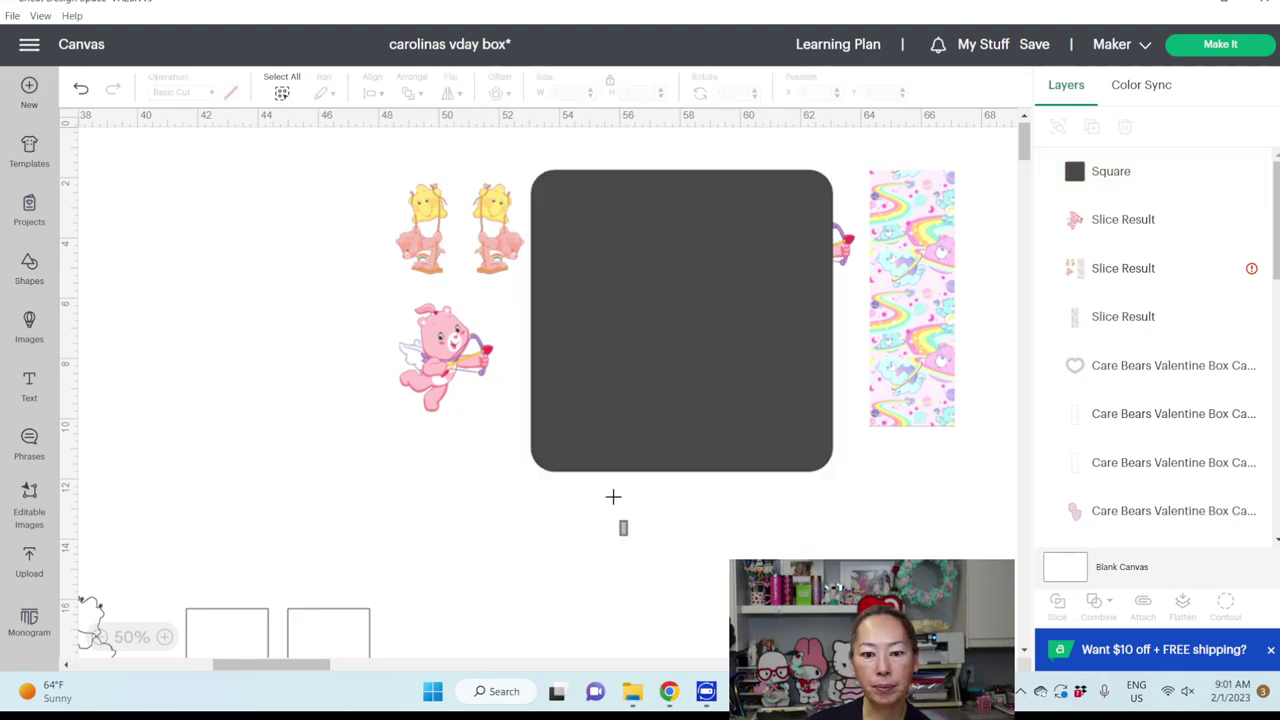
pyautogui.moveTo(627, 535); pyautogui.dragTo(553, 280)
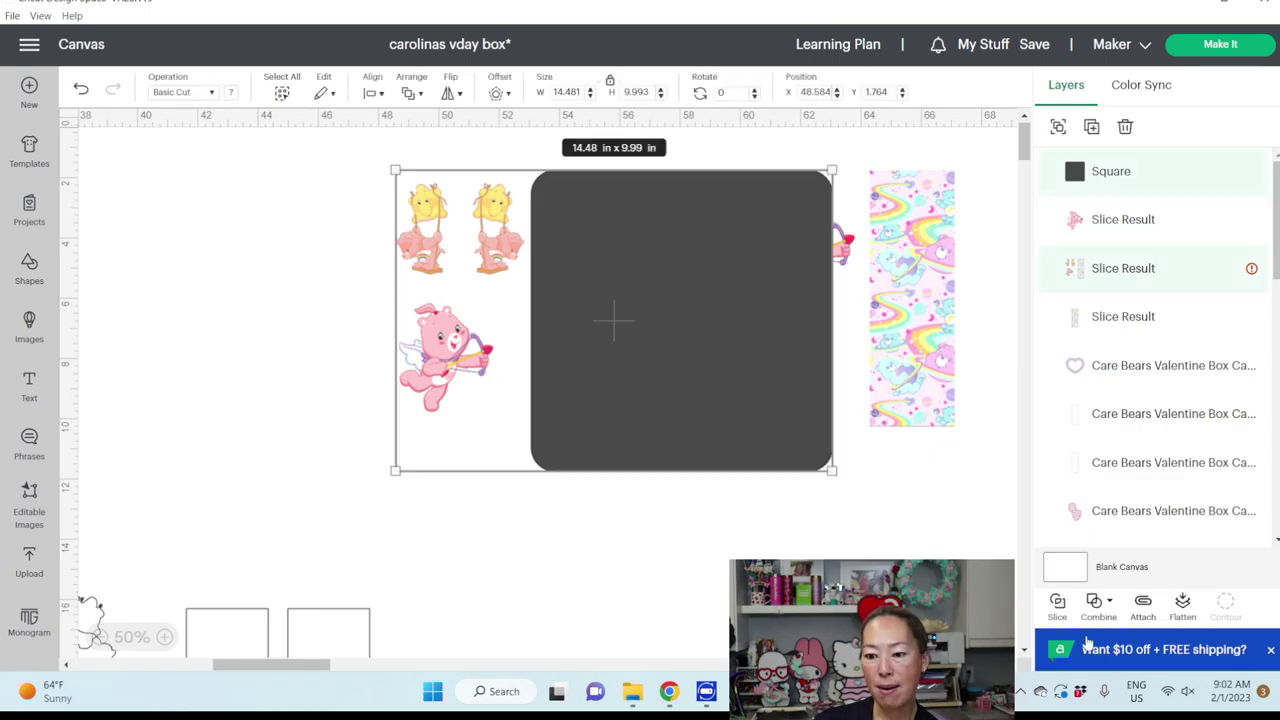
pyautogui.click(1057, 601)
pyautogui.moveTo(709, 280); pyautogui.dragTo(391, 410)
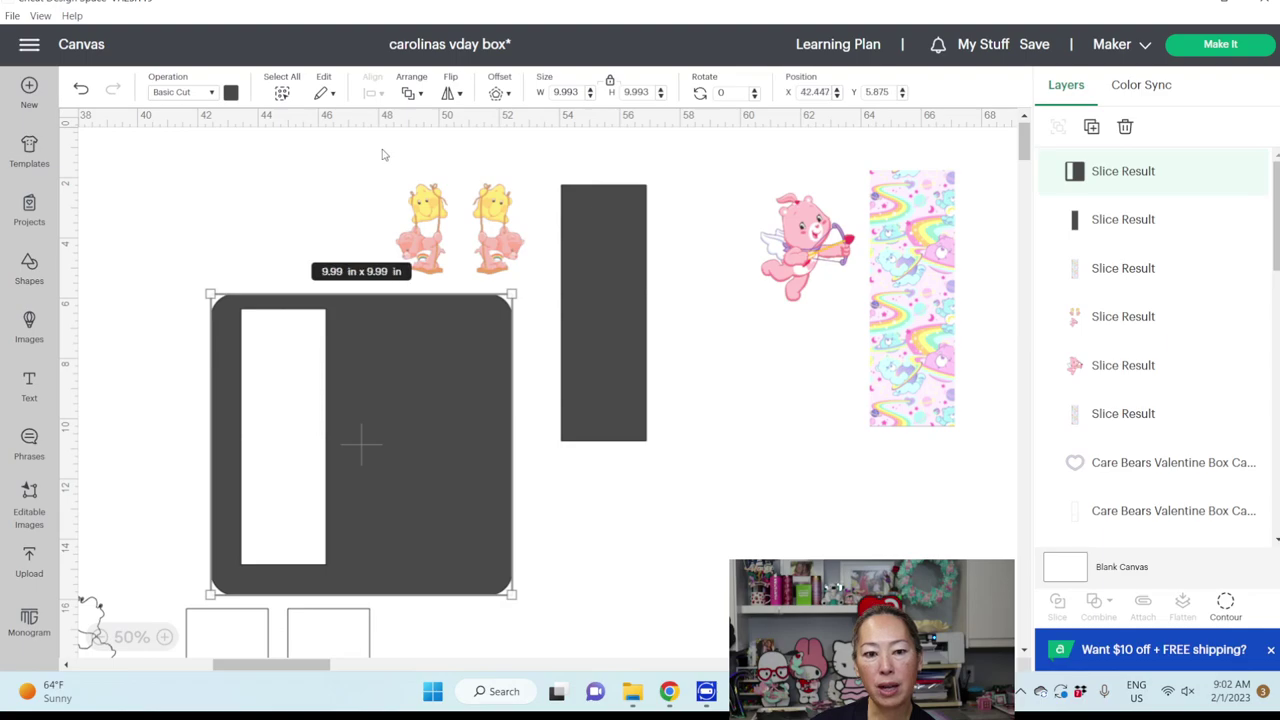
# Slice the square with the bears, delete the dark scraps, and move the strip and cupid bear right.
pyautogui.moveTo(388, 155); pyautogui.dragTo(430, 360)
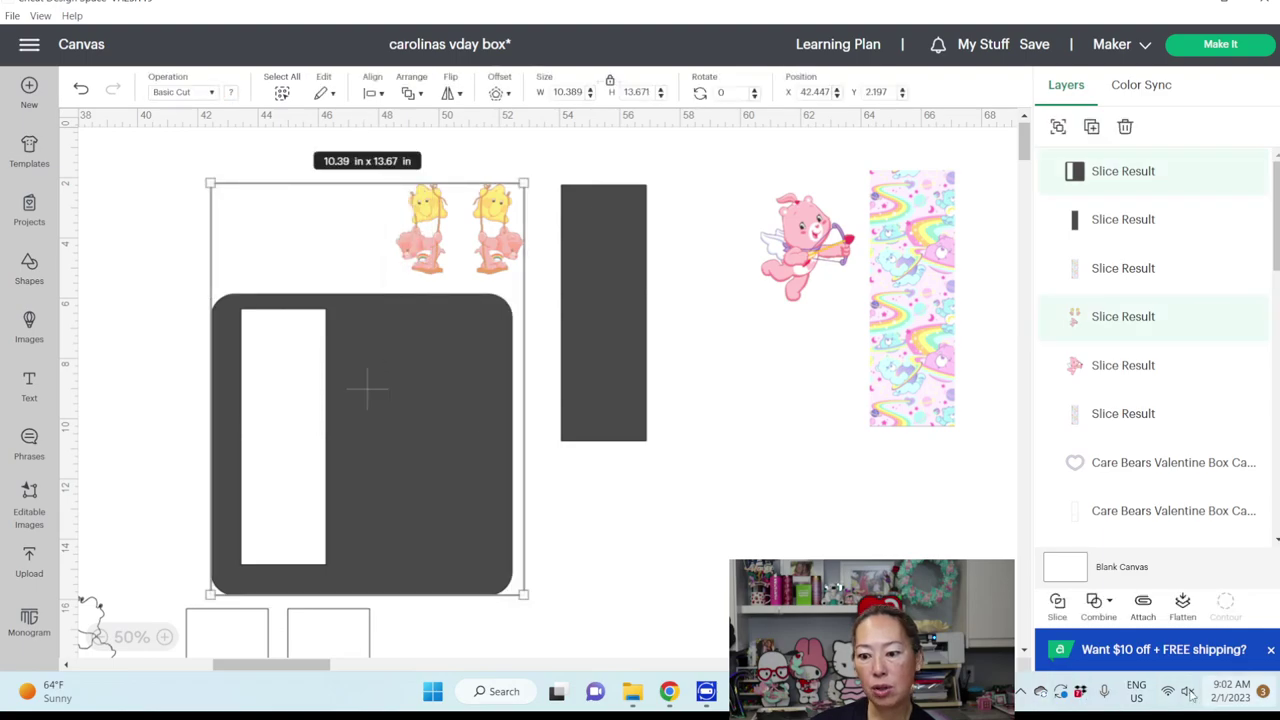
pyautogui.click(1057, 601)
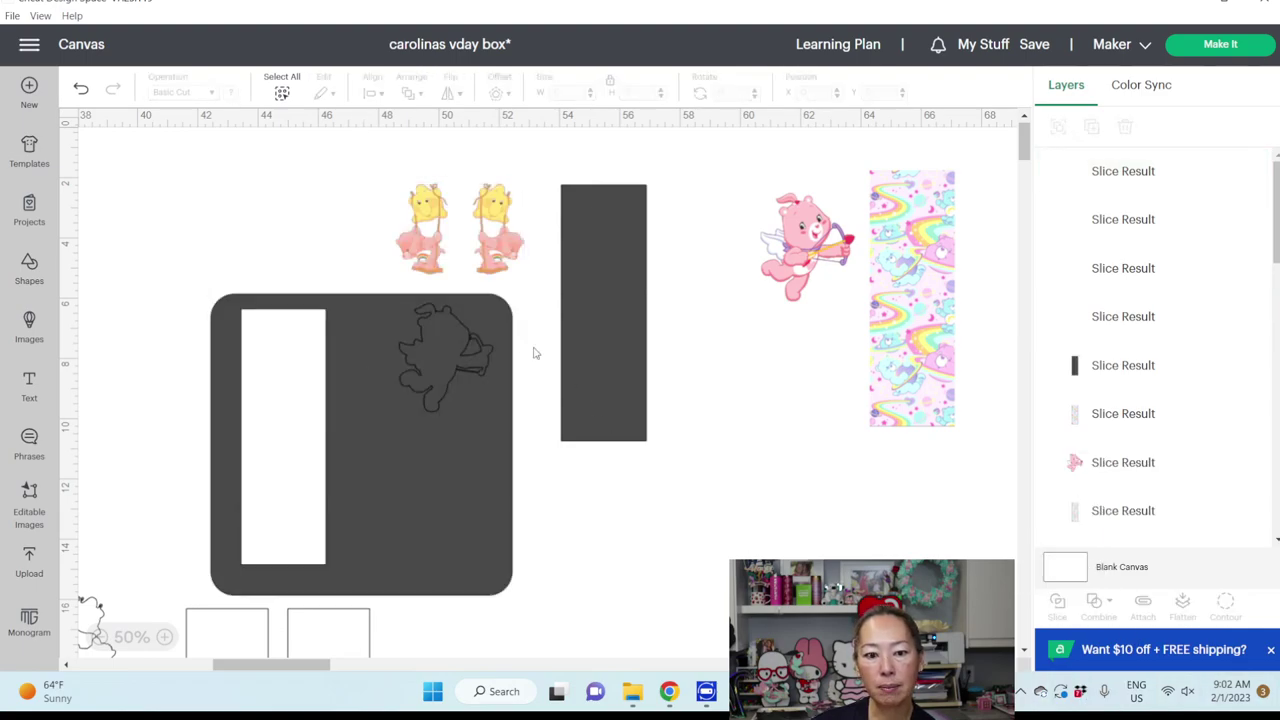
pyautogui.moveTo(453, 362); pyautogui.dragTo(615, 525)
pyautogui.moveTo(611, 371); pyautogui.dragTo(675, 579)
pyautogui.moveTo(820, 517); pyautogui.dragTo(584, 530)
pyautogui.press('Delete')
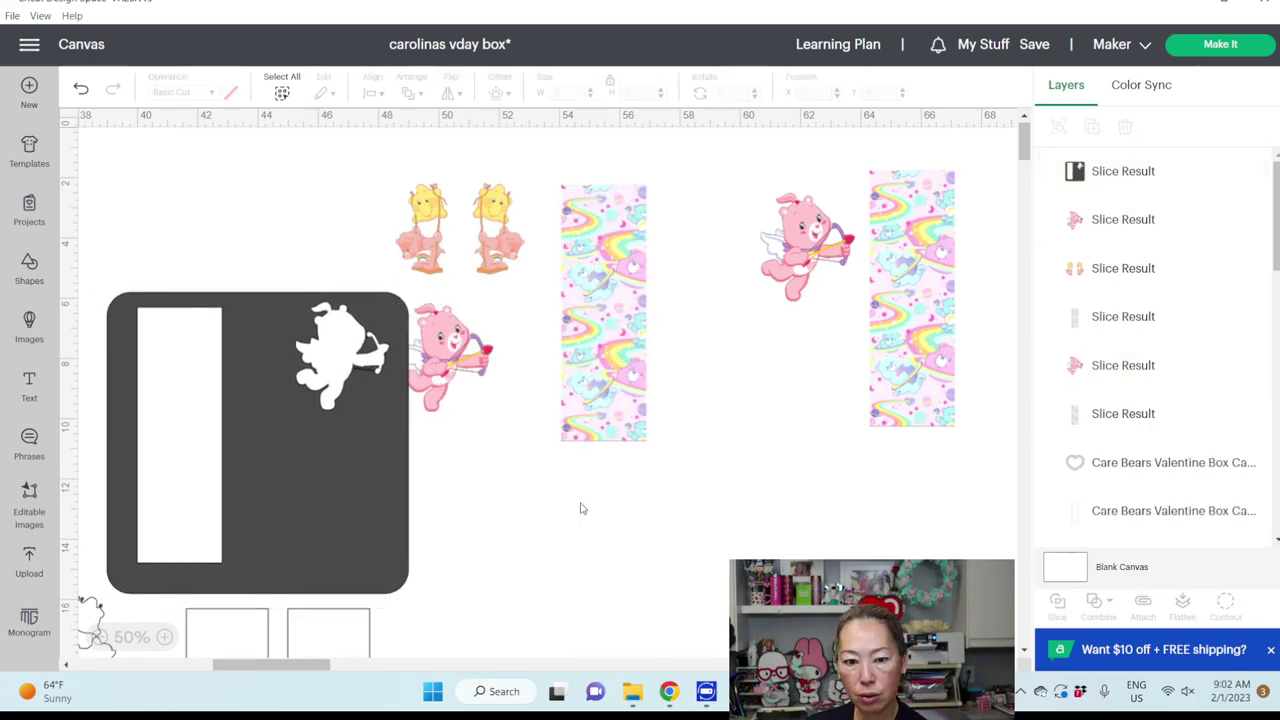
pyautogui.click(576, 370)
pyautogui.moveTo(576, 370); pyautogui.dragTo(840, 393)
pyautogui.moveTo(465, 375); pyautogui.dragTo(875, 343)
# Slice a swing bear out of the dark box, move it beside the others, and delete the scraps.
pyautogui.moveTo(489, 217); pyautogui.dragTo(447, 466)
pyautogui.click(531, 460)
pyautogui.moveTo(563, 471); pyautogui.dragTo(360, 471)
pyautogui.click(1058, 603)
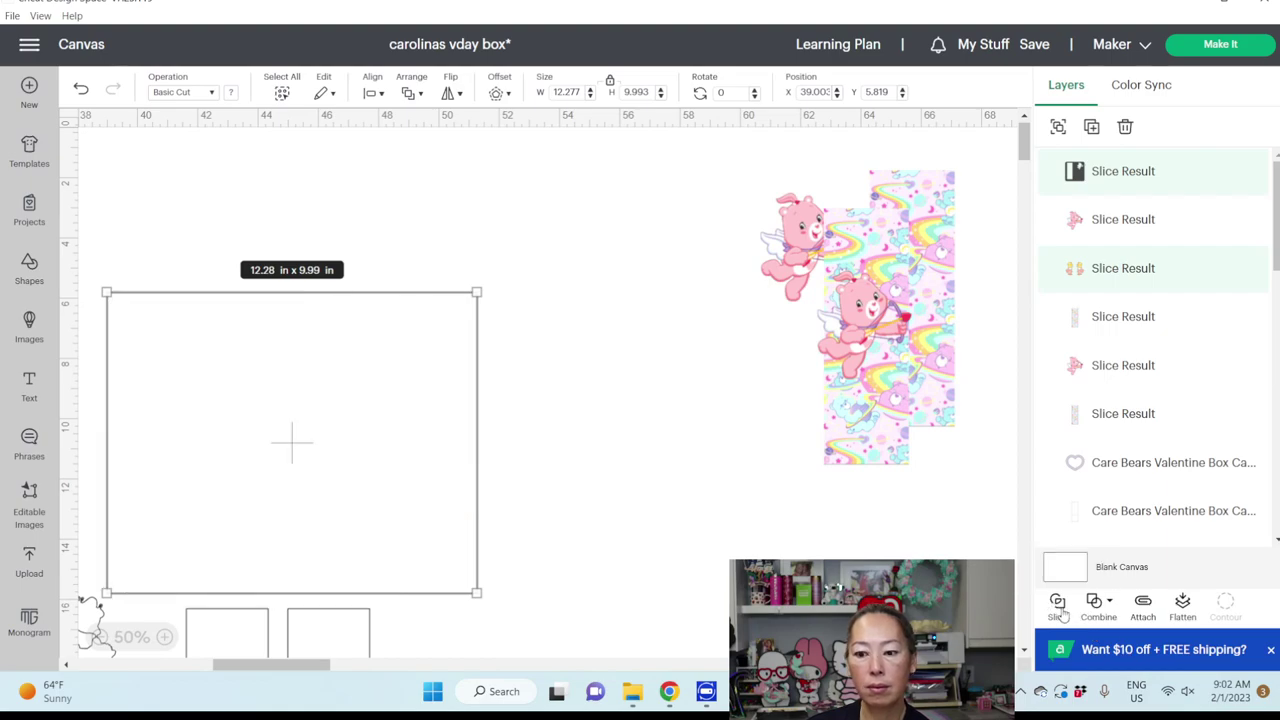
pyautogui.moveTo(440, 487); pyautogui.dragTo(696, 268)
pyautogui.click(304, 388)
pyautogui.press('Delete')
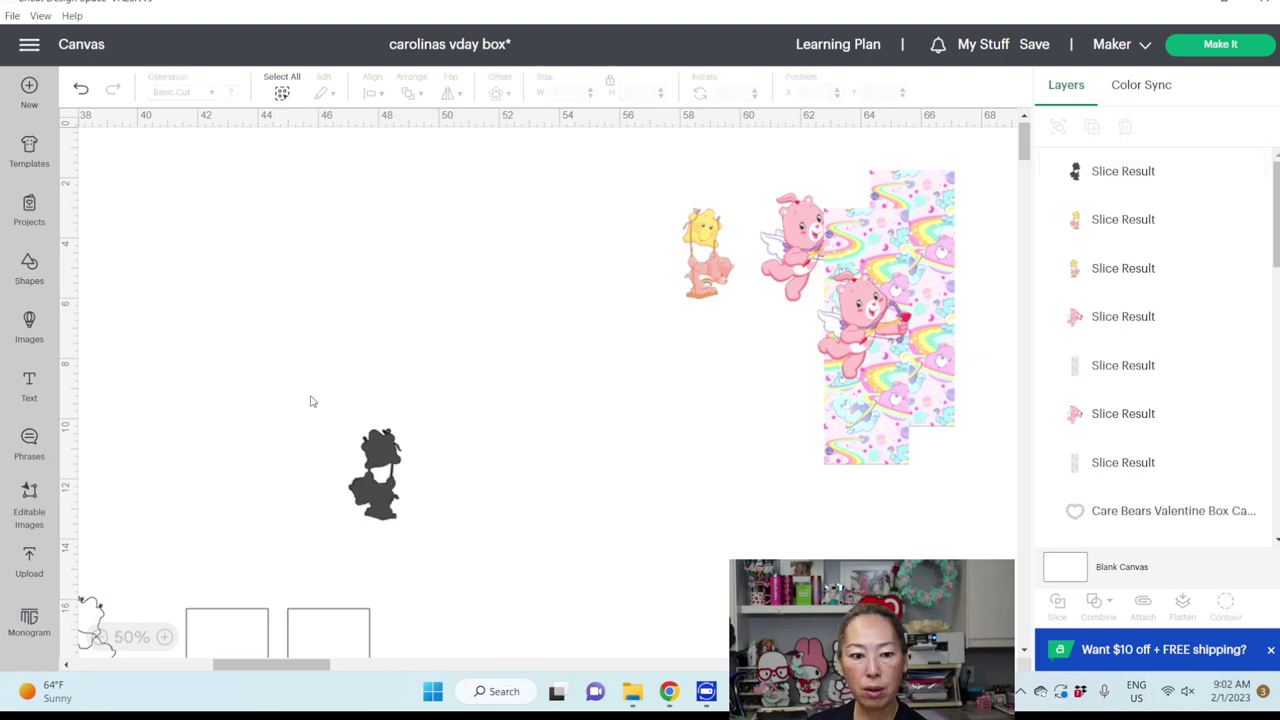
pyautogui.moveTo(397, 455); pyautogui.dragTo(536, 337)
pyautogui.press('Delete')
pyautogui.moveTo(385, 465); pyautogui.dragTo(723, 359)
pyautogui.scroll(-5, 1190, 220)
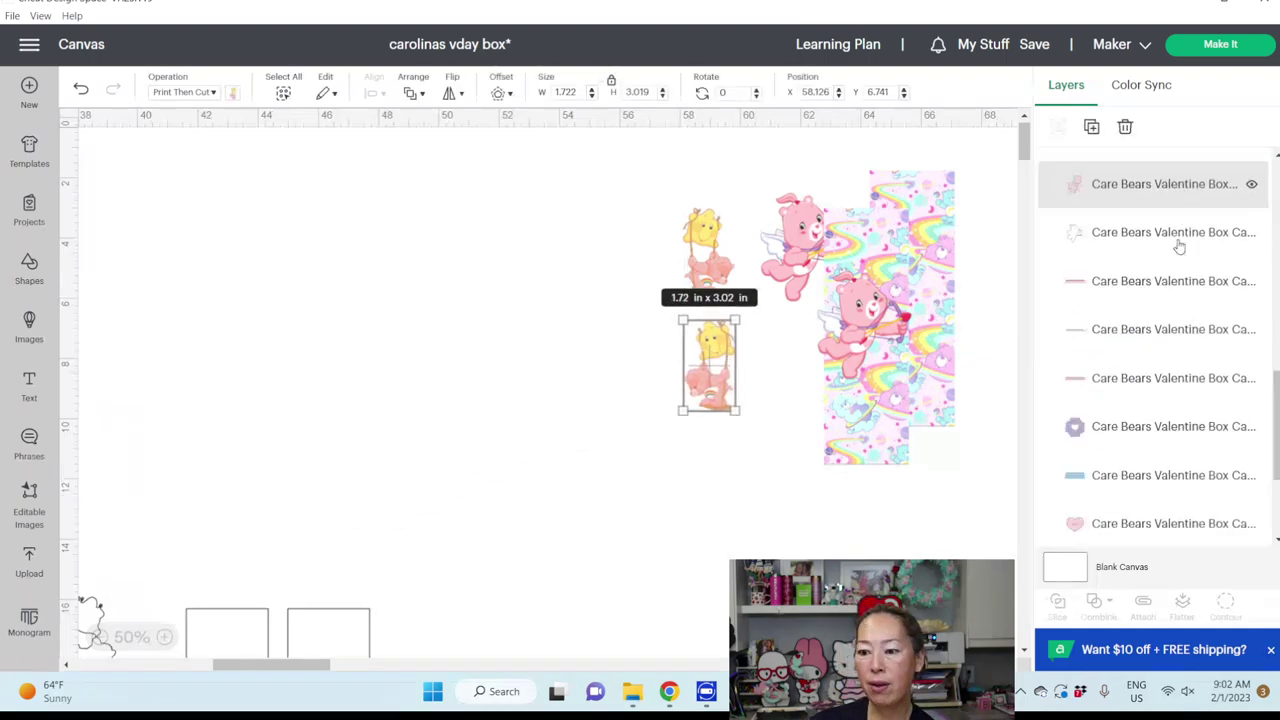
pyautogui.scroll(5, 1174, 246)
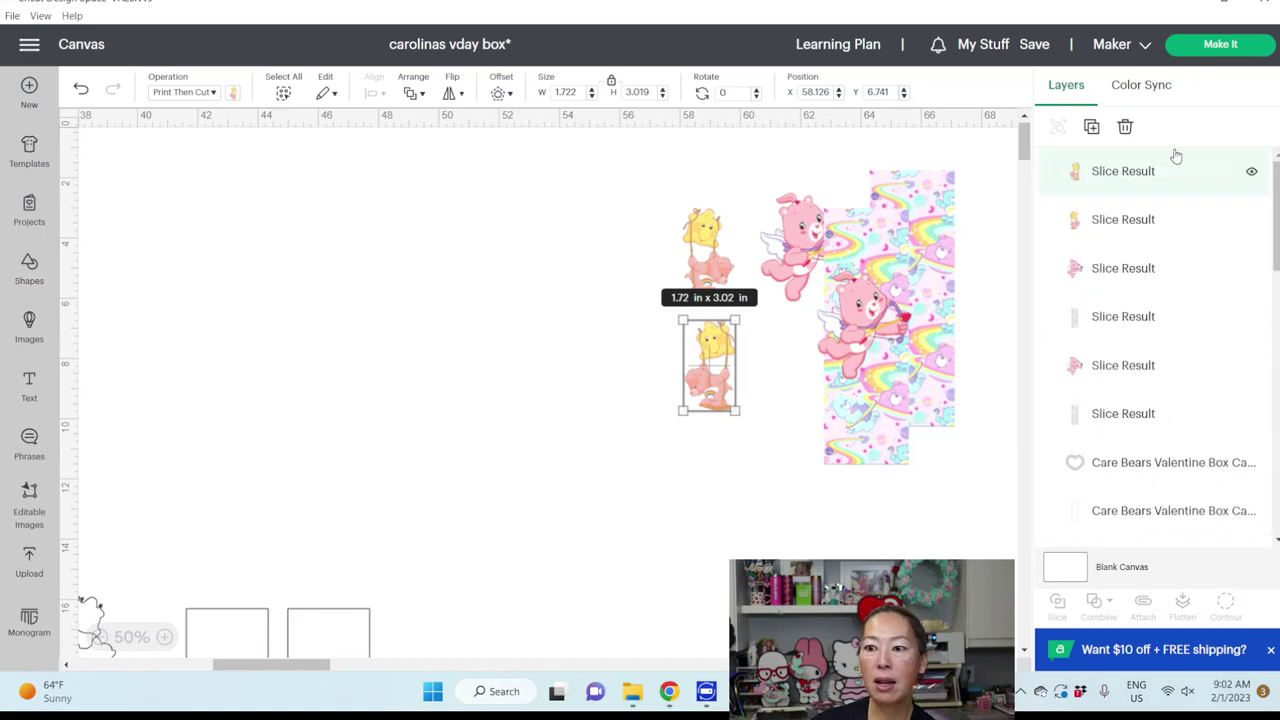
# Send the project to Make It and preview mats 2, 3 and 4.
pyautogui.click(1222, 52)
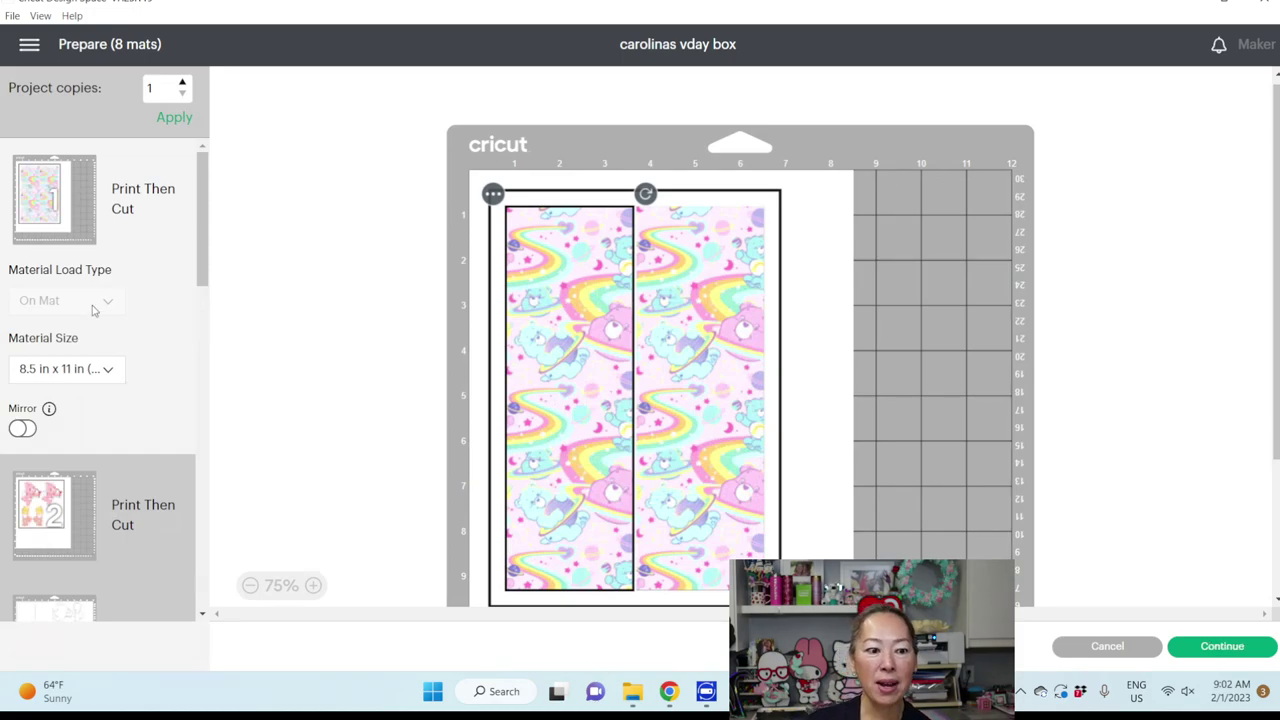
pyautogui.scroll(-3, 92, 310)
pyautogui.click(62, 347)
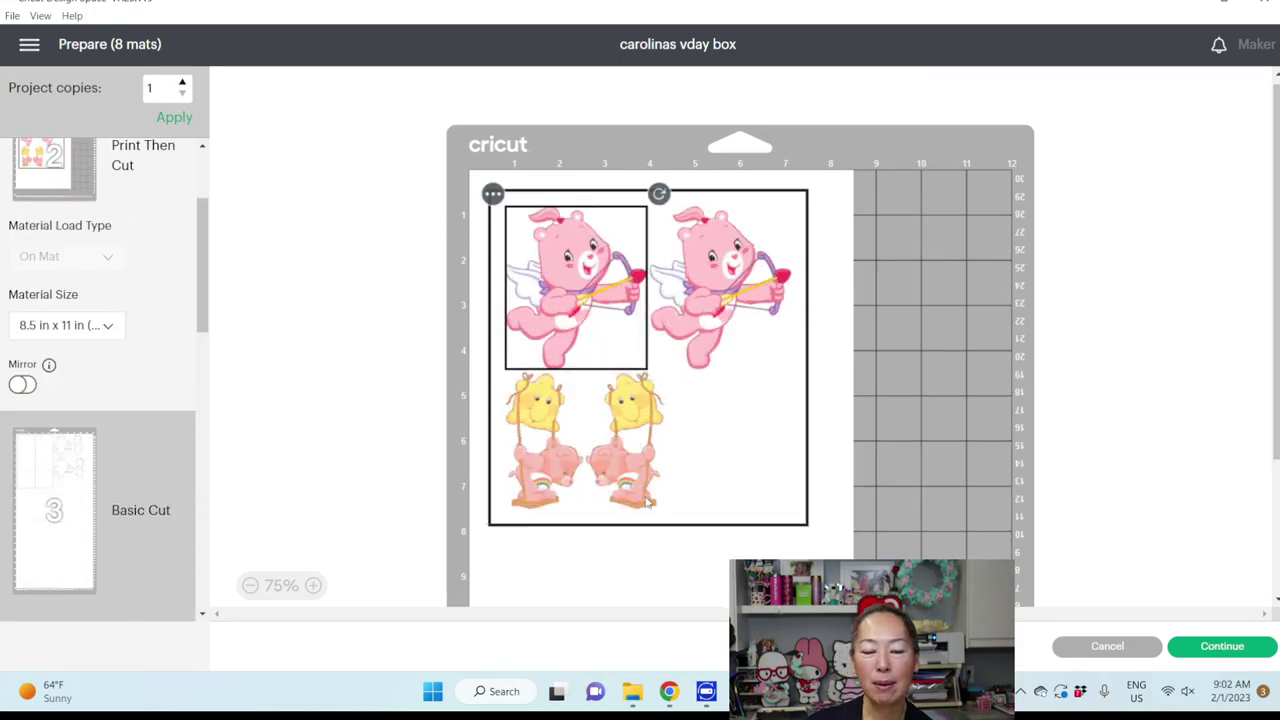
pyautogui.scroll(-3, 141, 367)
pyautogui.click(95, 360)
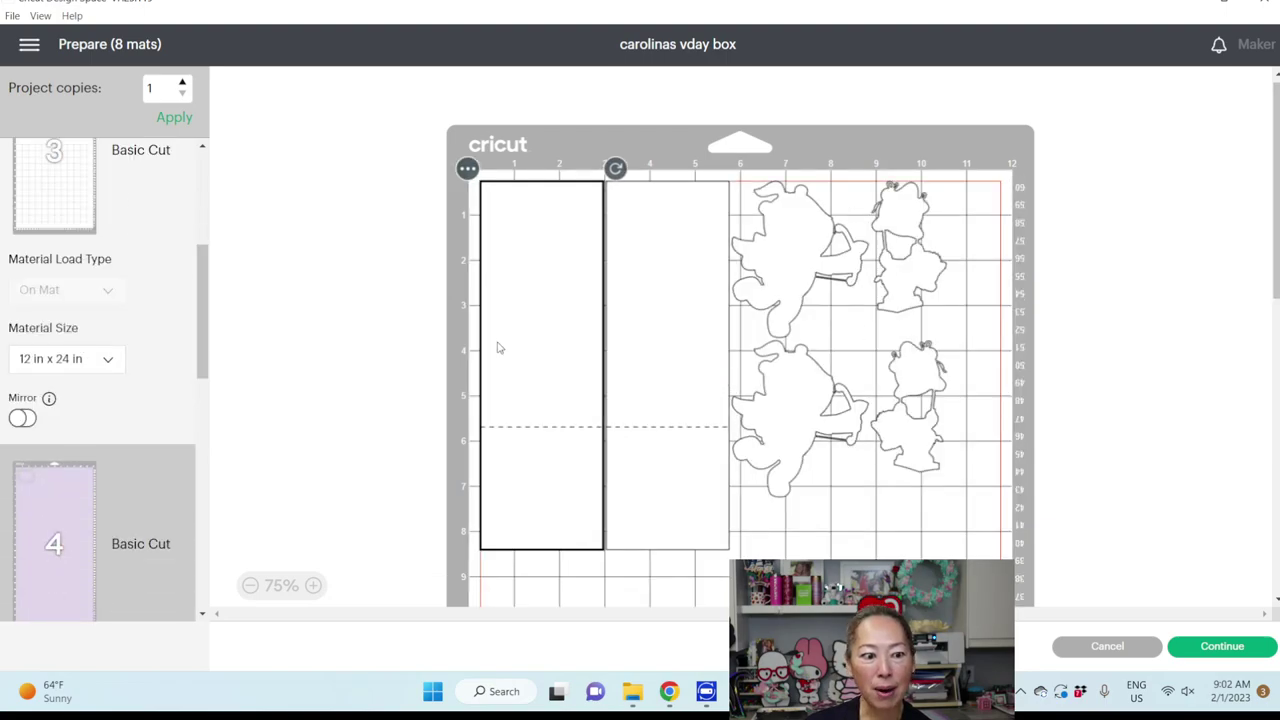
pyautogui.scroll(-5, 160, 368)
pyautogui.click(77, 297)
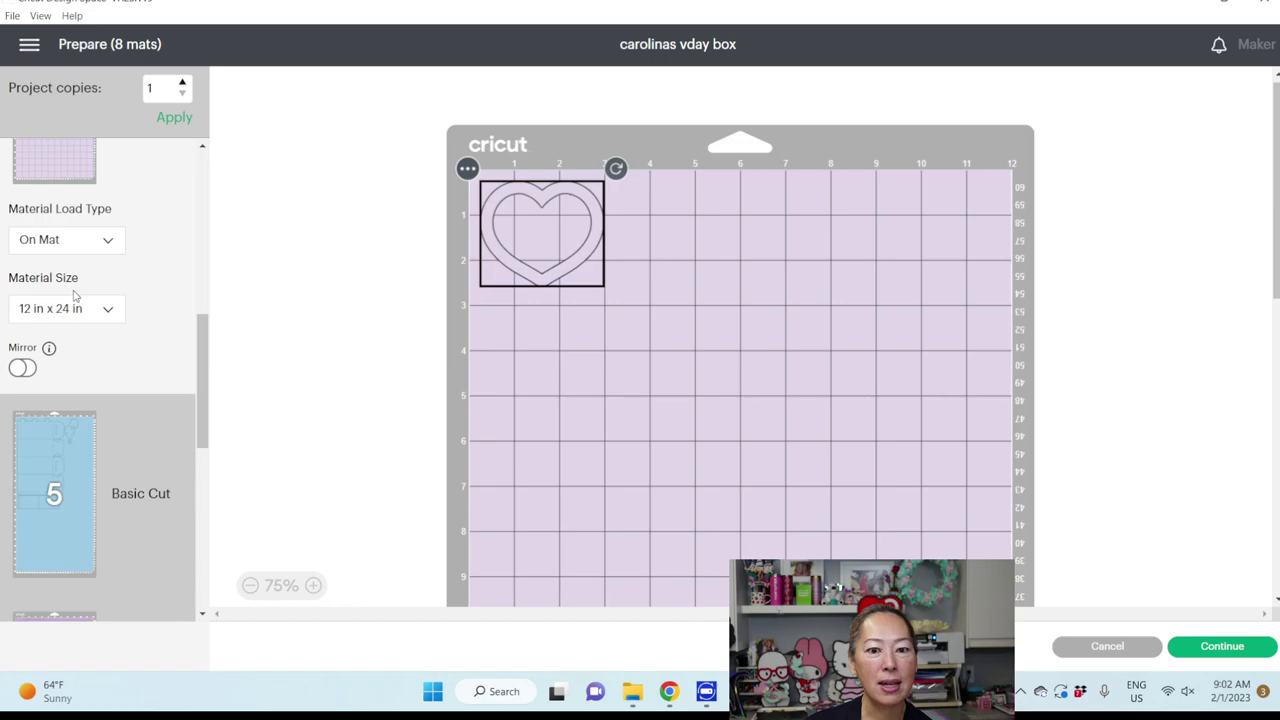
# Preview mats 5 through 8, ending on mat 8's six hearts and scalloped strips.
pyautogui.click(54, 461)
pyautogui.scroll(-3, 50, 428)
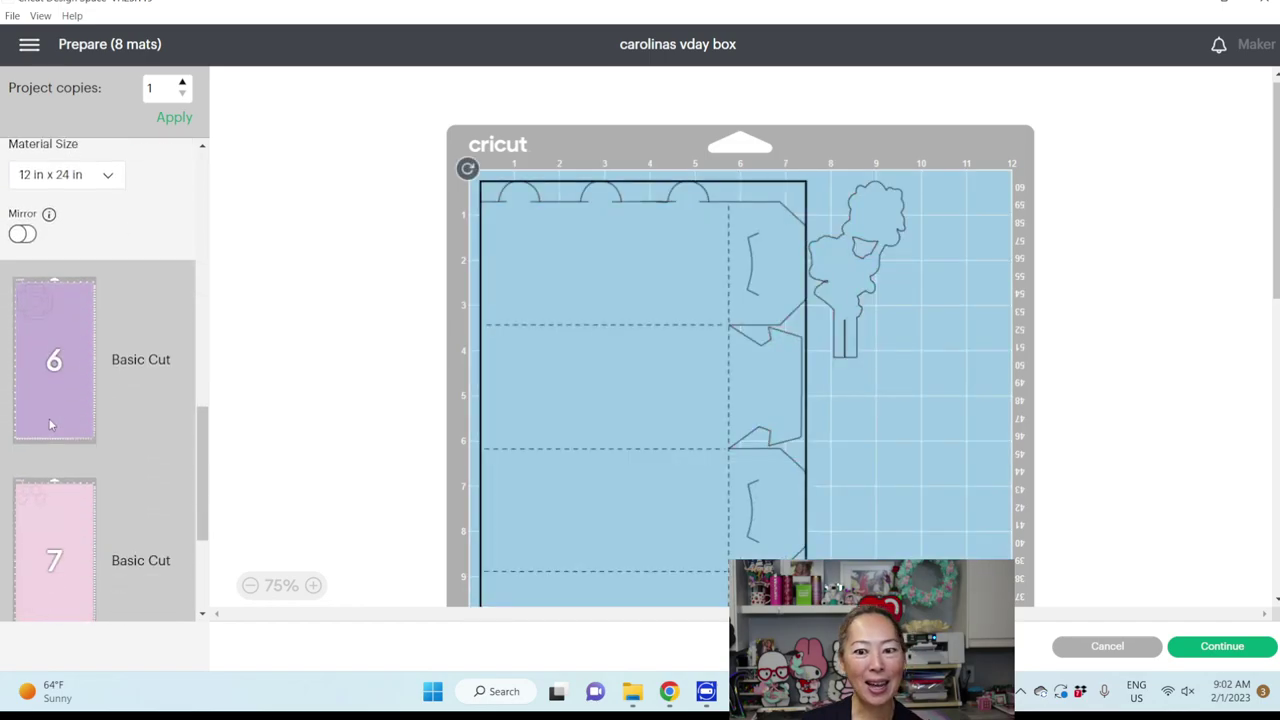
pyautogui.click(93, 358)
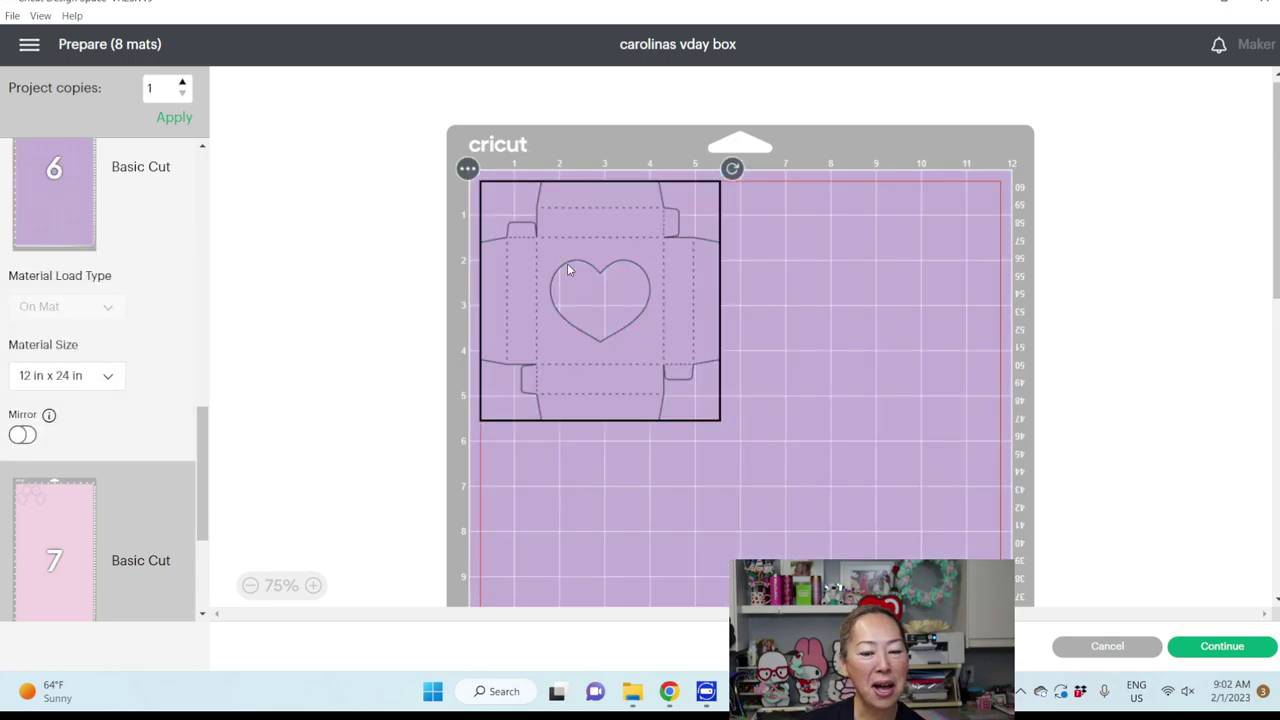
pyautogui.scroll(-3, 567, 263)
pyautogui.click(73, 522)
pyautogui.scroll(-5, 563, 317)
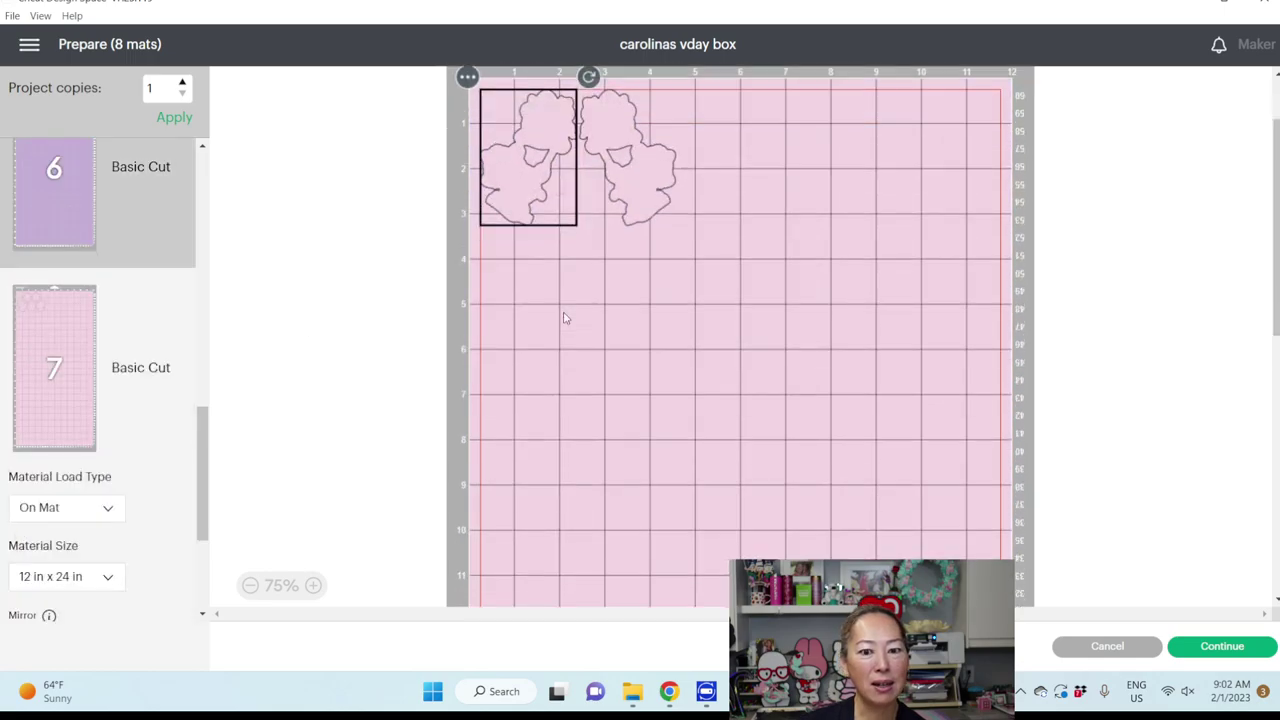
pyautogui.scroll(-2, 101, 430)
pyautogui.click(60, 470)
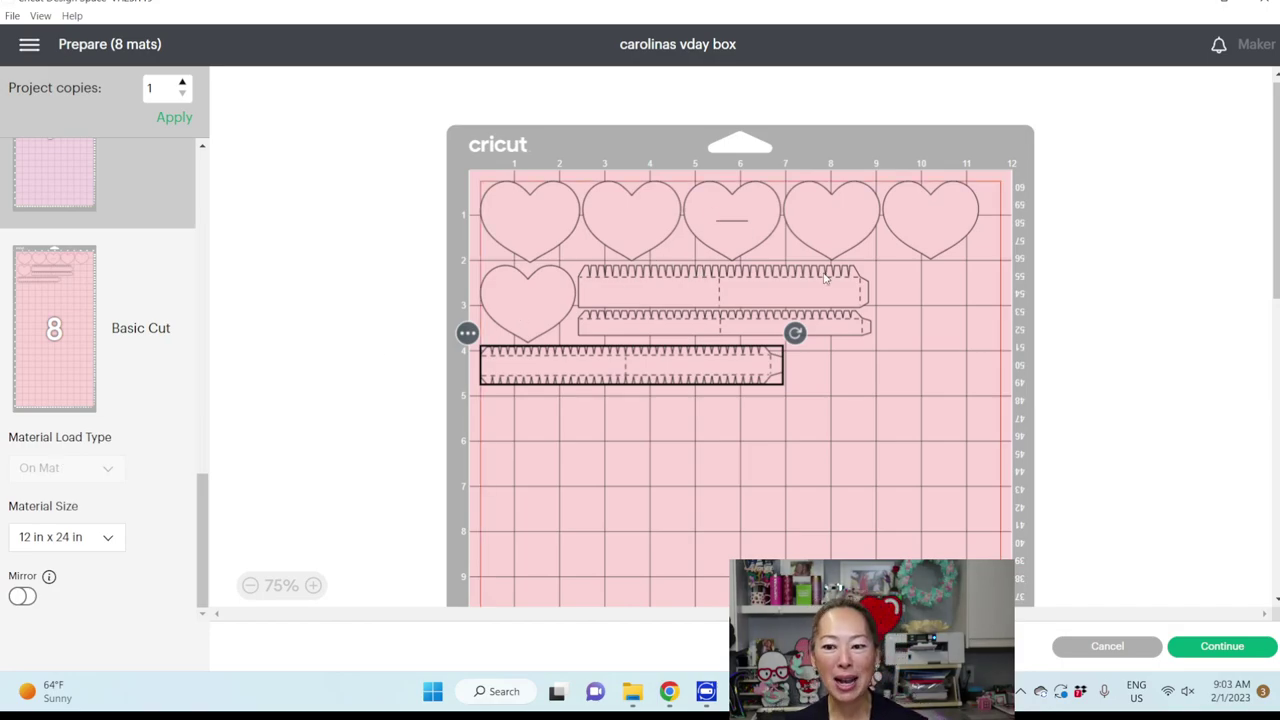
# Continue to the Make screen, connect the Maker 3849 over Bluetooth, and select mat 1.
pyautogui.click(1222, 646)
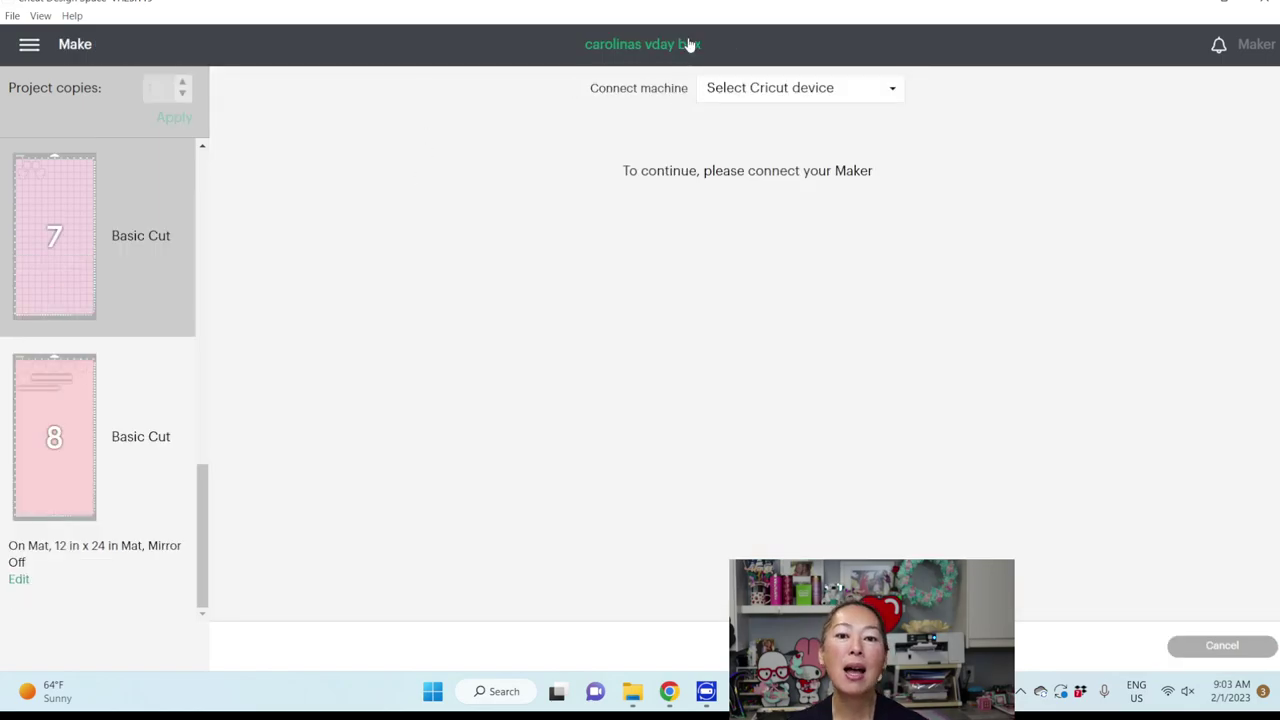
pyautogui.click(837, 87)
pyautogui.click(790, 120)
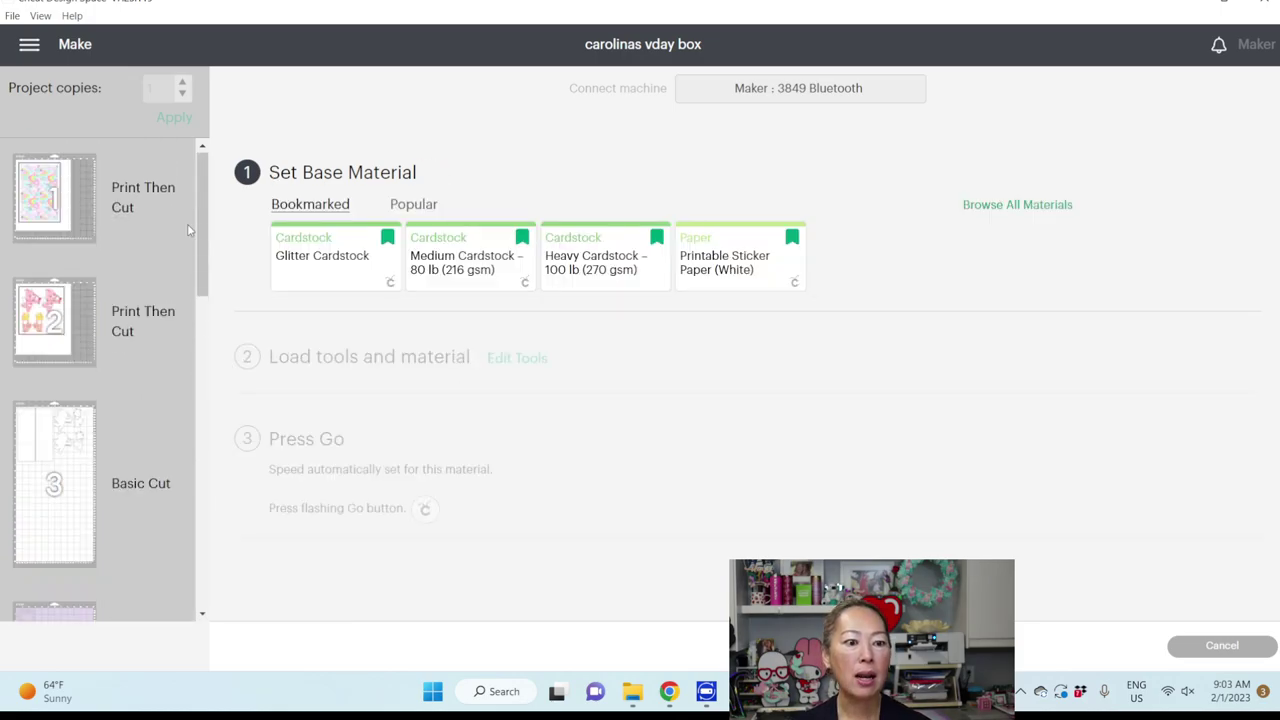
pyautogui.click(71, 185)
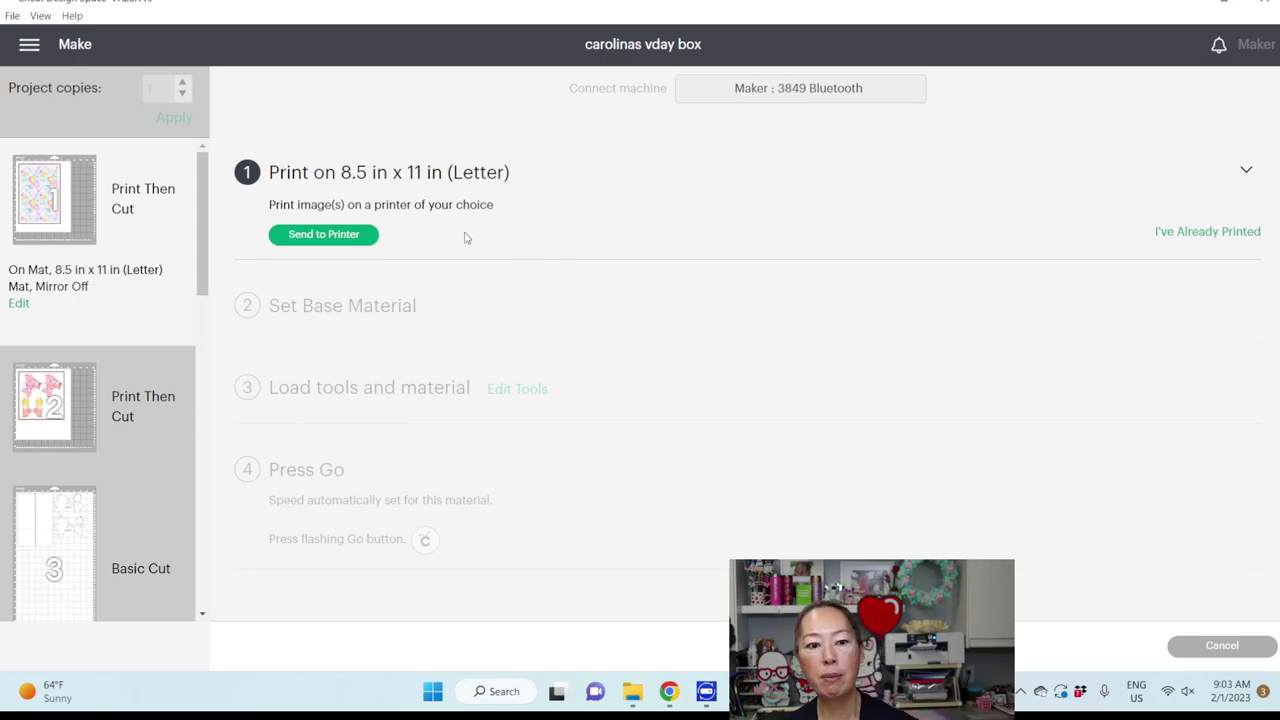
# Print mat 1 to the Brother HL-L3210CW series printer with Use System Dialog turned on.
pyautogui.click(320, 235)
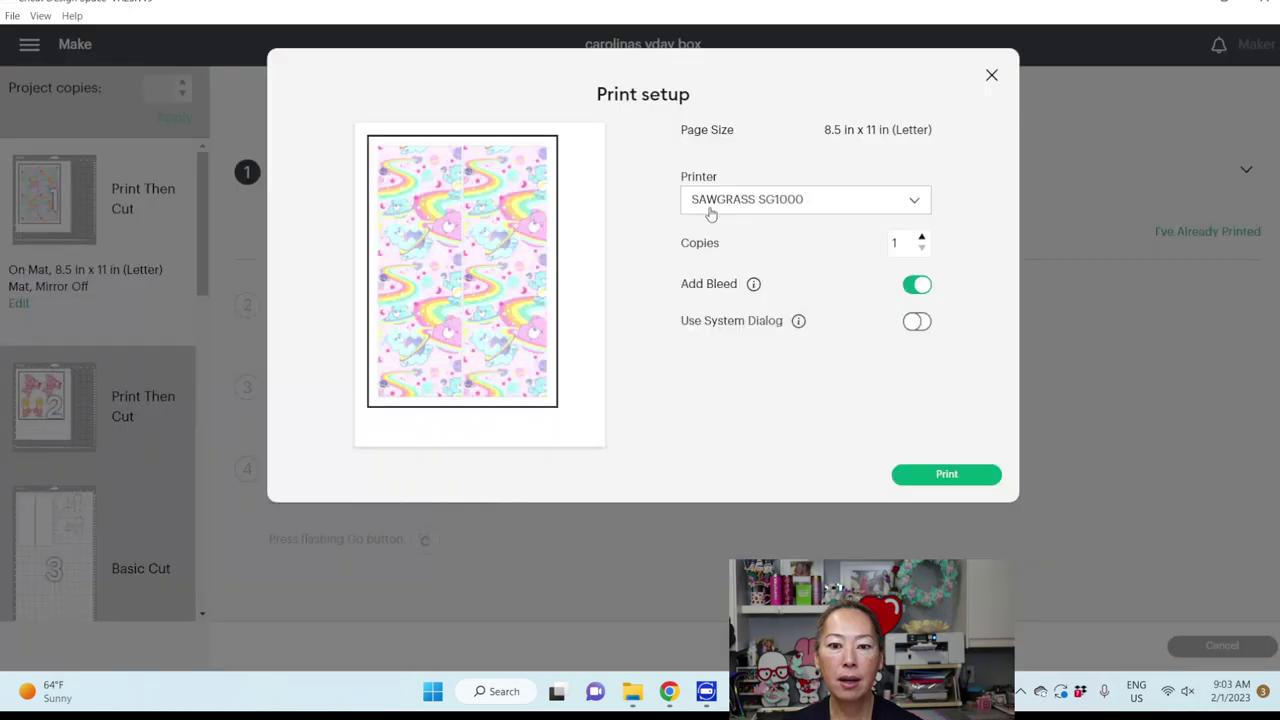
pyautogui.click(711, 212)
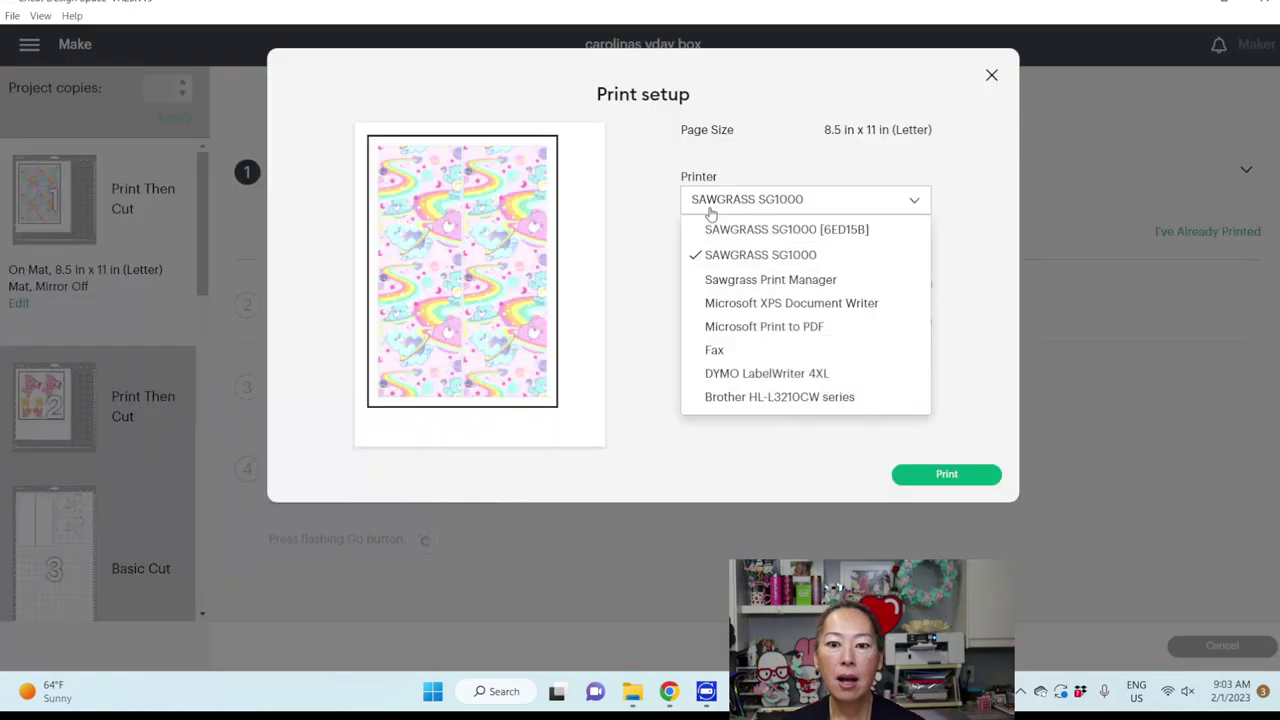
pyautogui.click(740, 397)
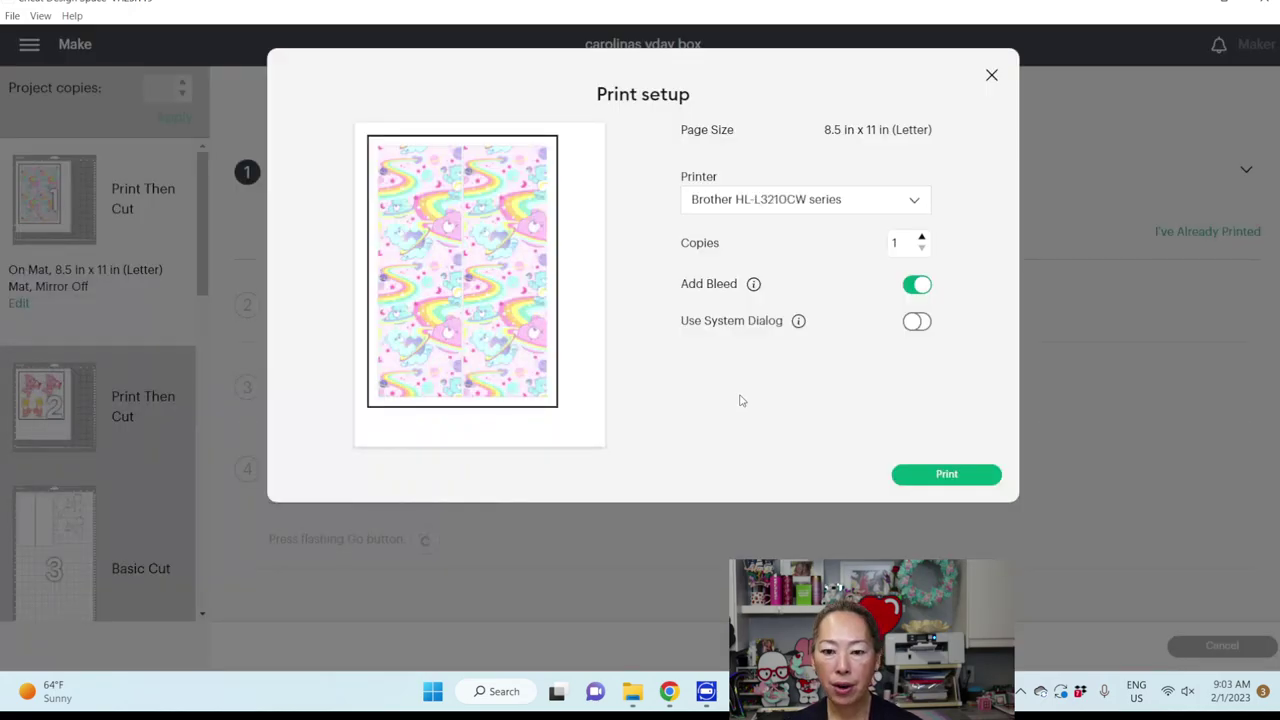
pyautogui.click(917, 322)
pyautogui.click(947, 475)
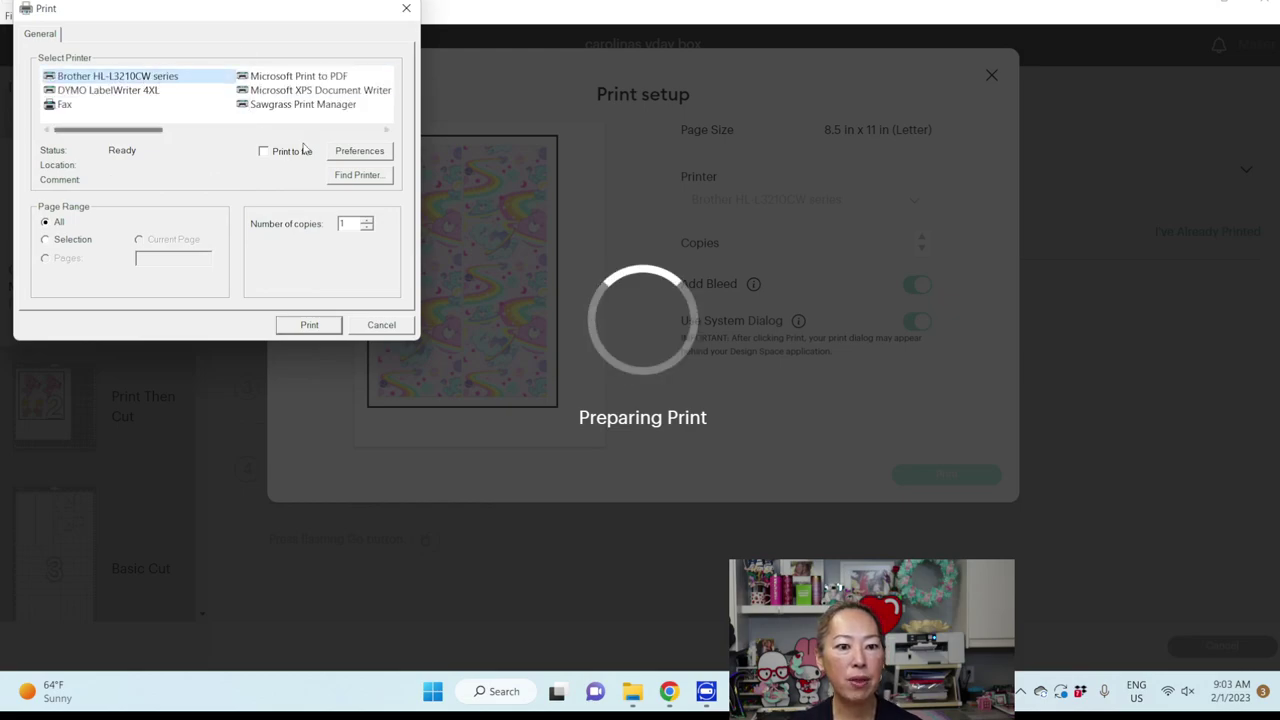
# Print mat 1 on Glossy Paper at Fine (2400 dpi class) quality with Photo / Image document type.
pyautogui.click(362, 153)
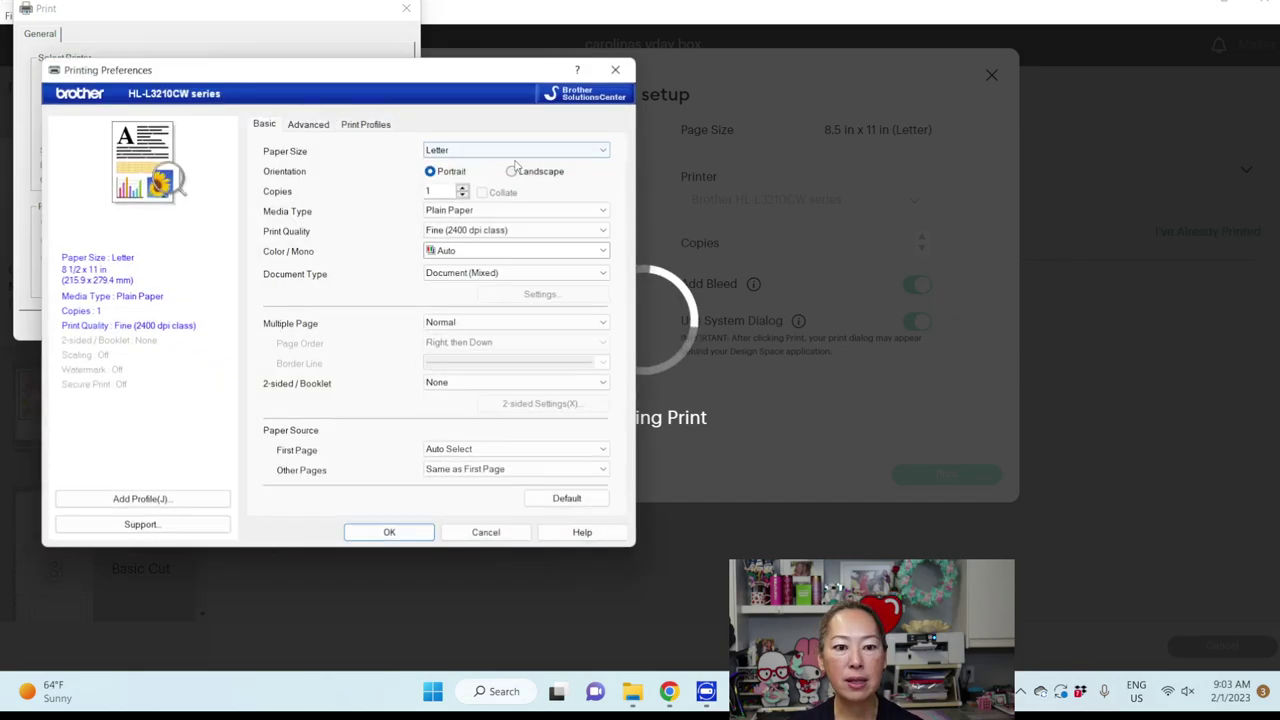
pyautogui.click(472, 211)
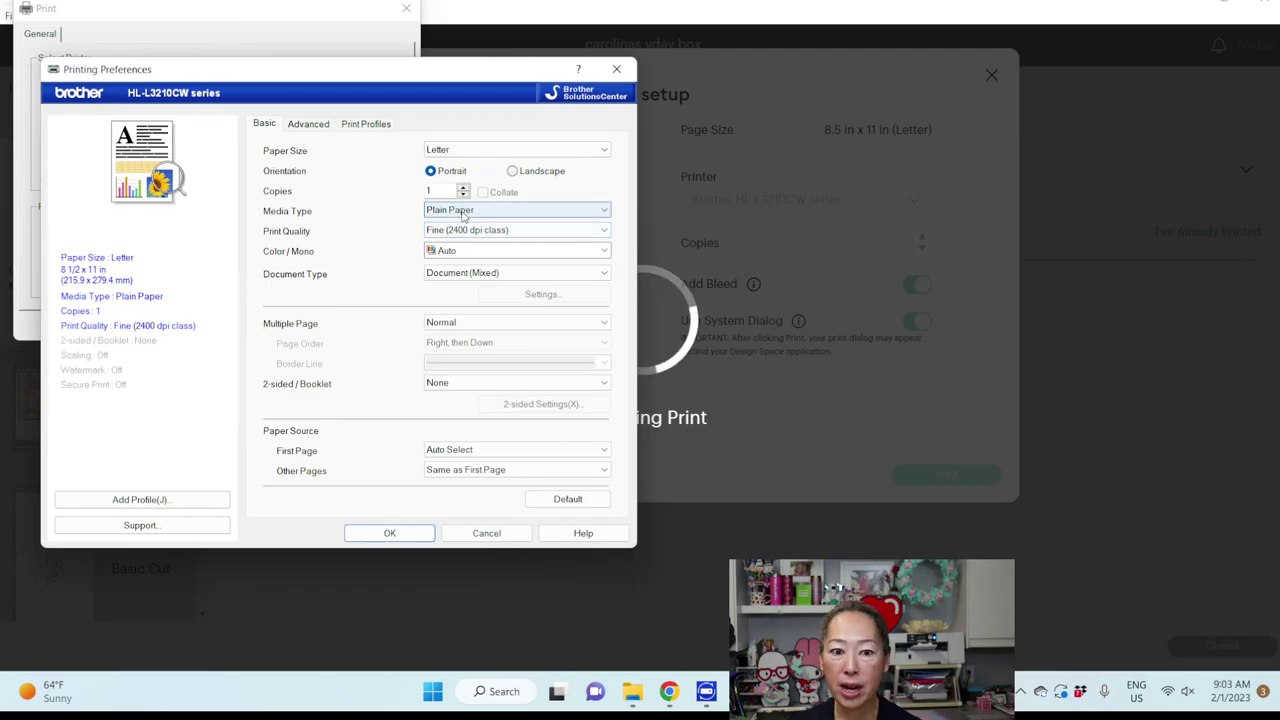
pyautogui.click(466, 333)
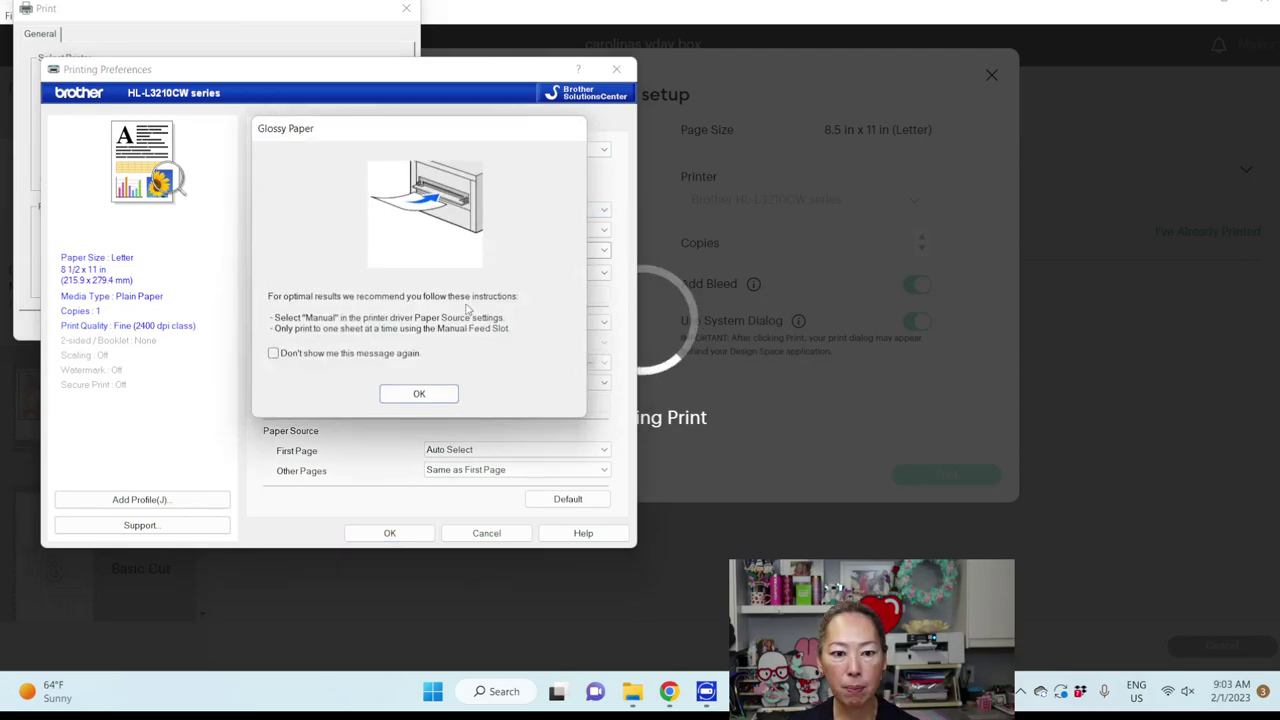
pyautogui.click(416, 392)
pyautogui.click(521, 230)
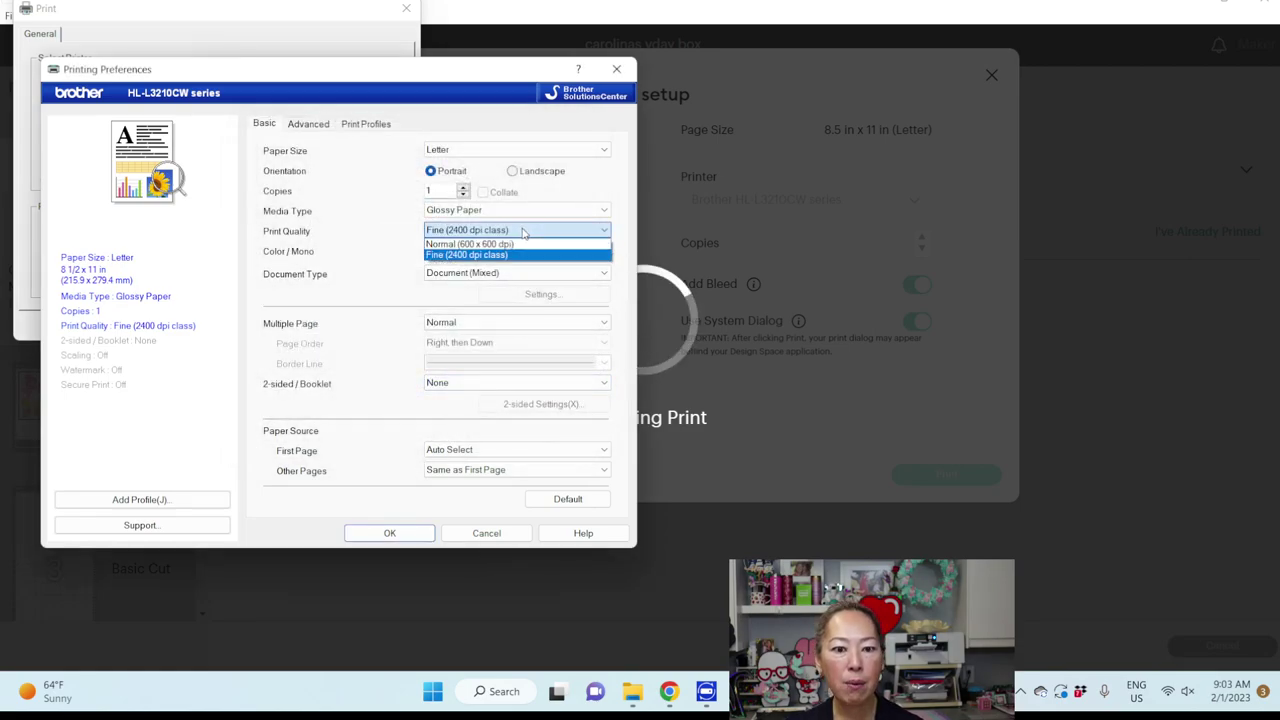
pyautogui.click(518, 255)
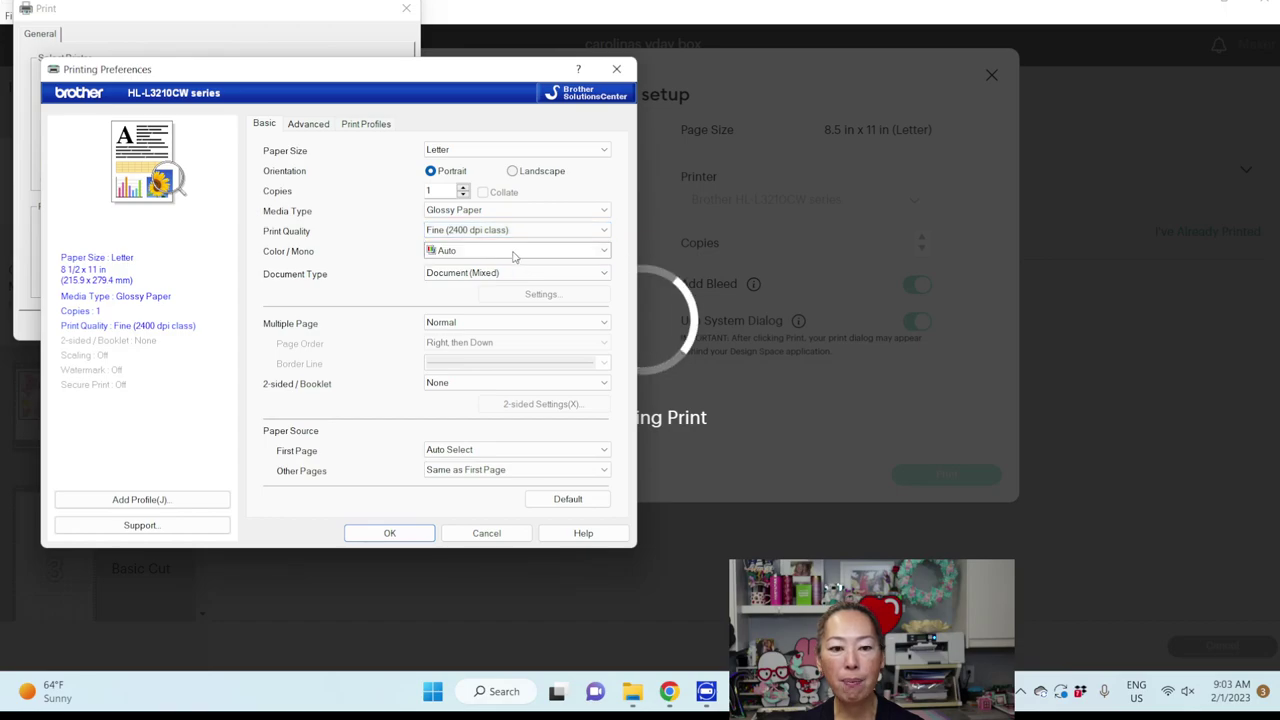
pyautogui.click(514, 272)
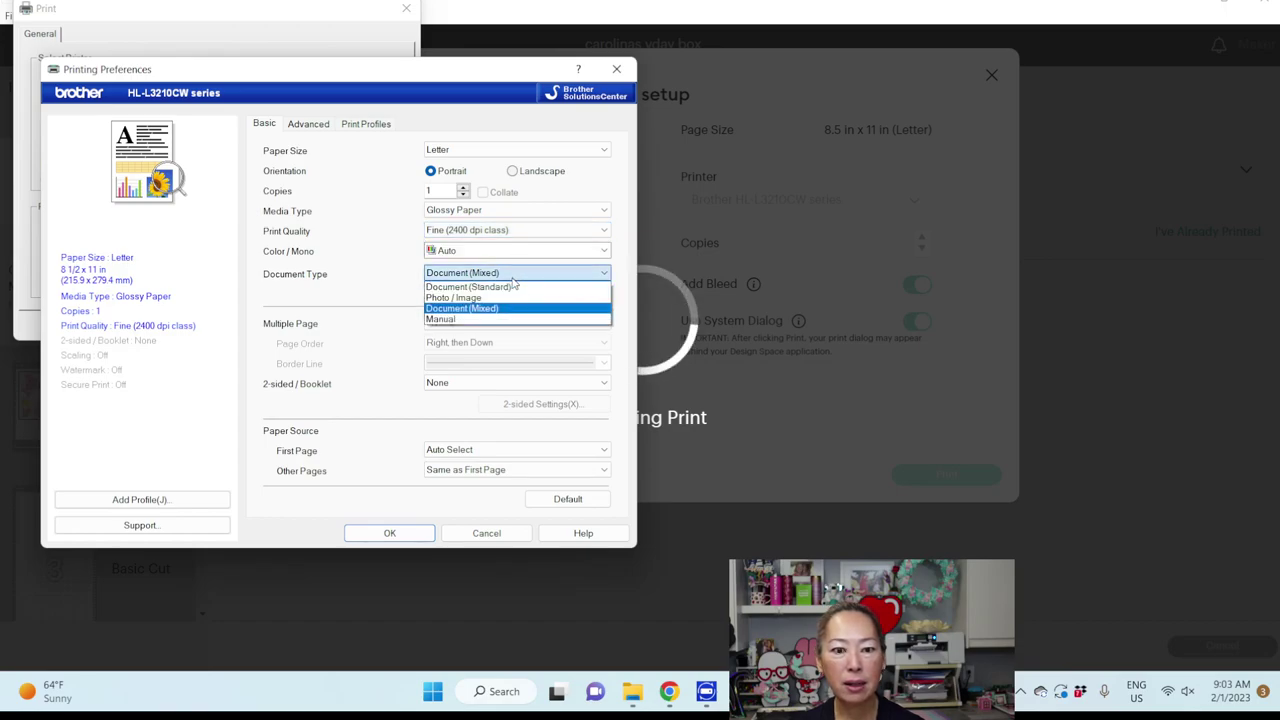
pyautogui.click(450, 297)
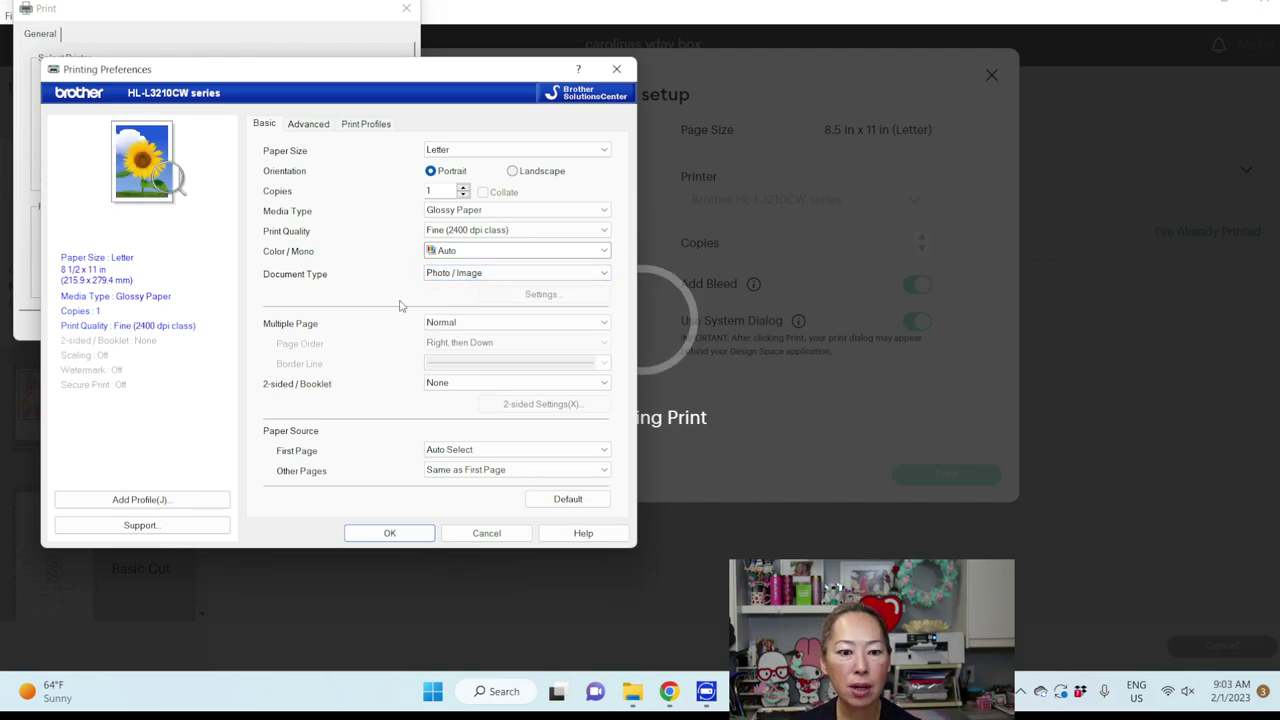
pyautogui.click(389, 534)
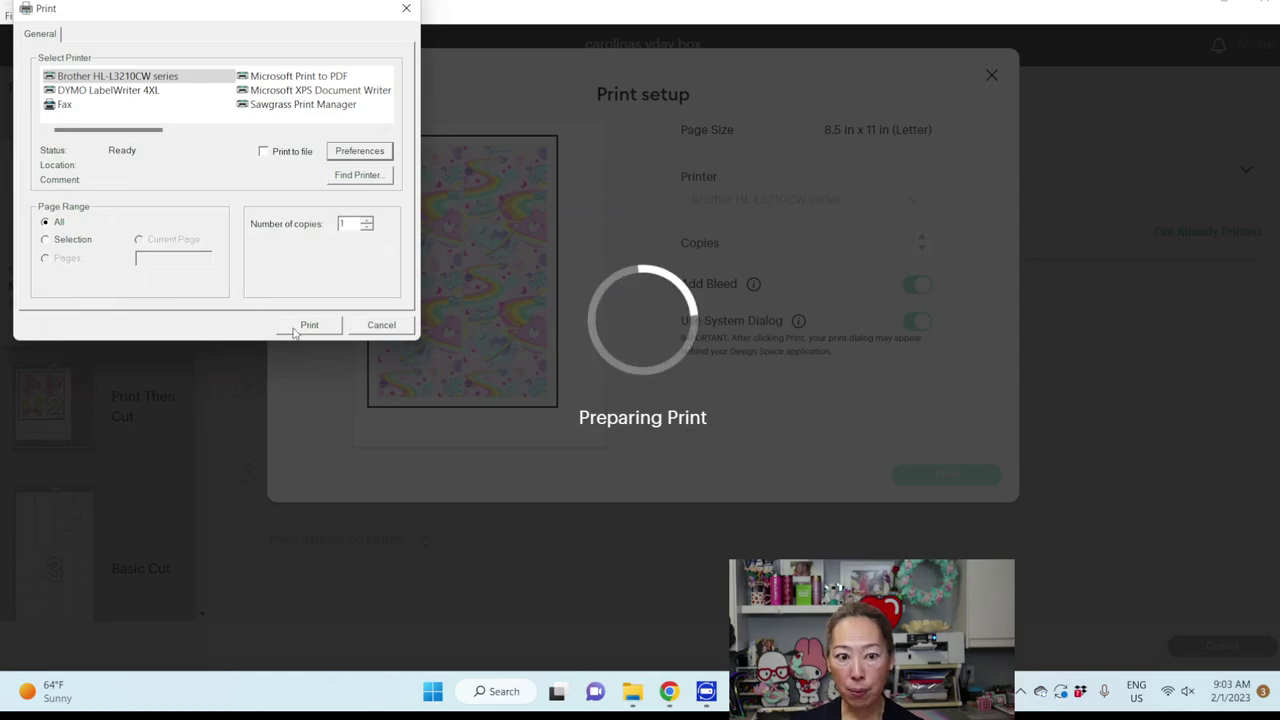
pyautogui.click(406, 8)
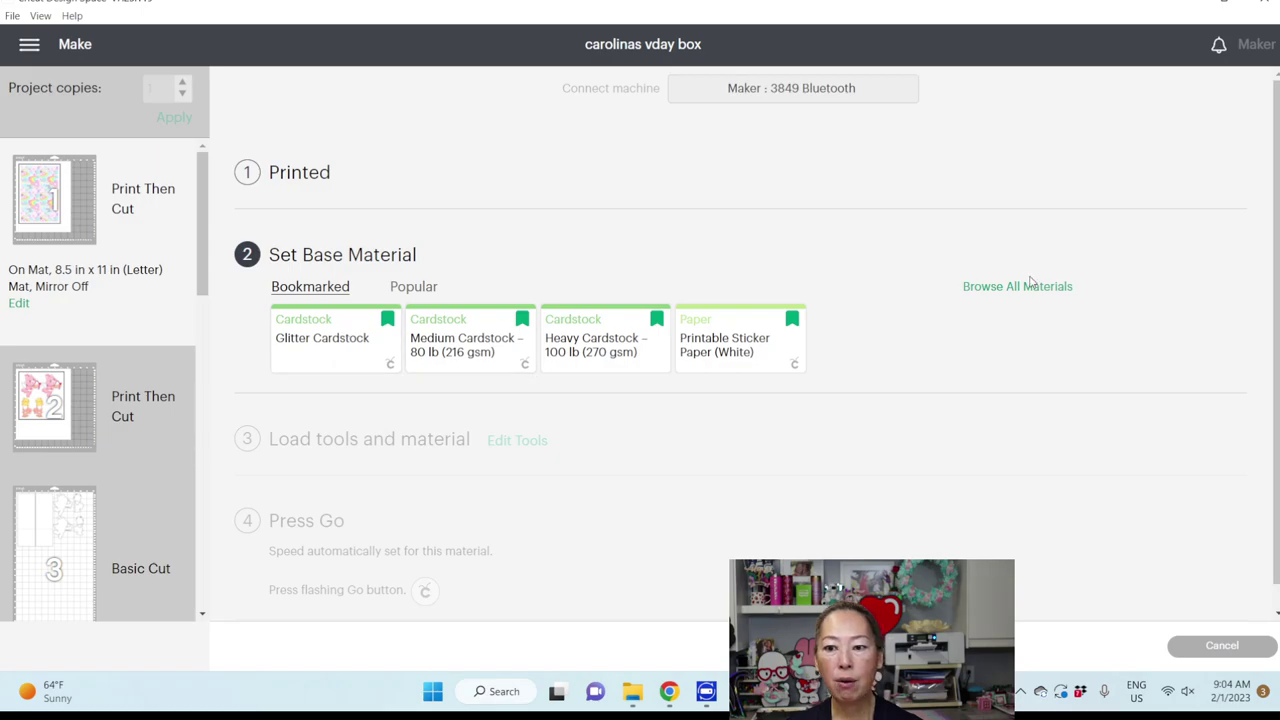
# Search materials for 'sticker' and set Printable Sticker Paper (White) as the base material.
pyautogui.click(993, 288)
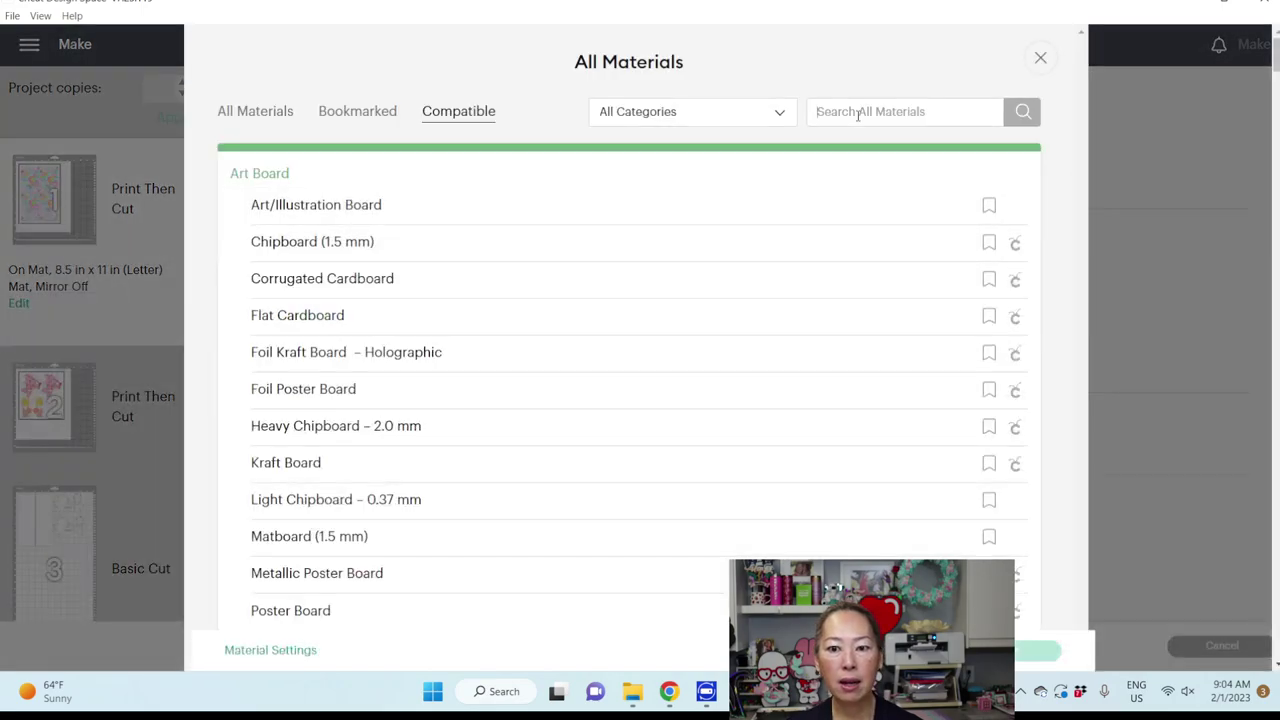
pyautogui.click(832, 126)
pyautogui.write('sticker')
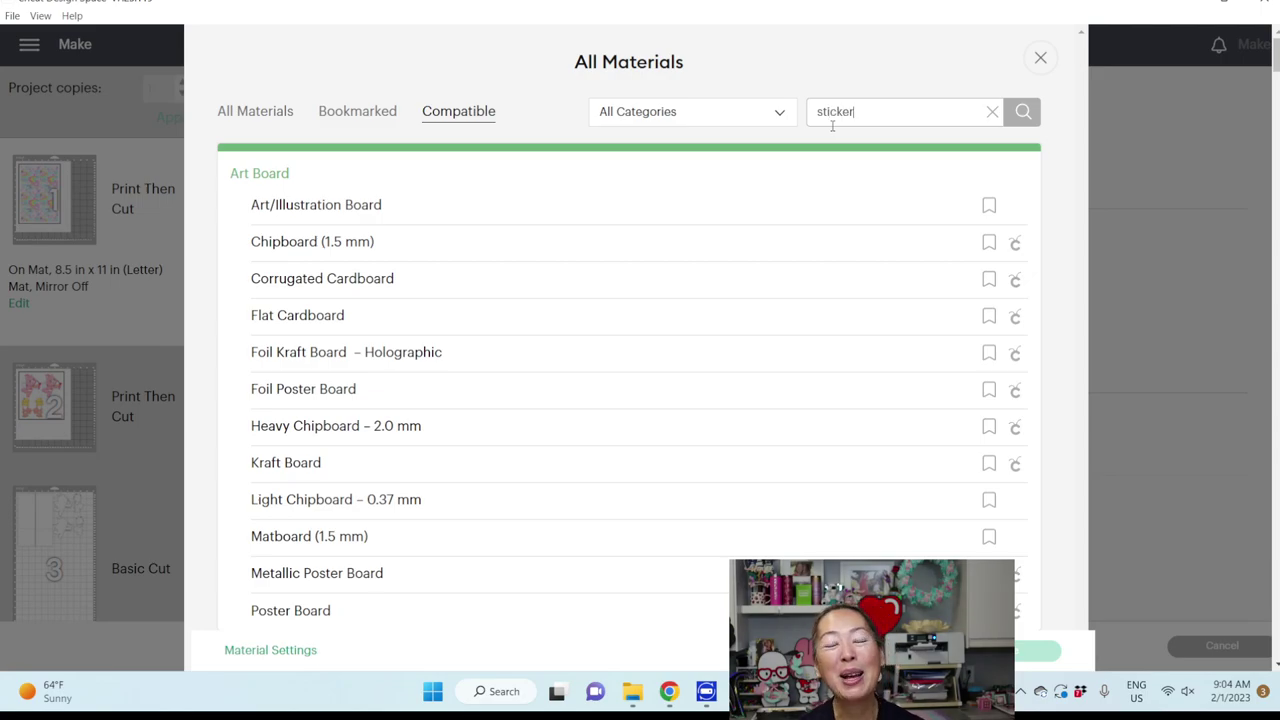
pyautogui.press('Return')
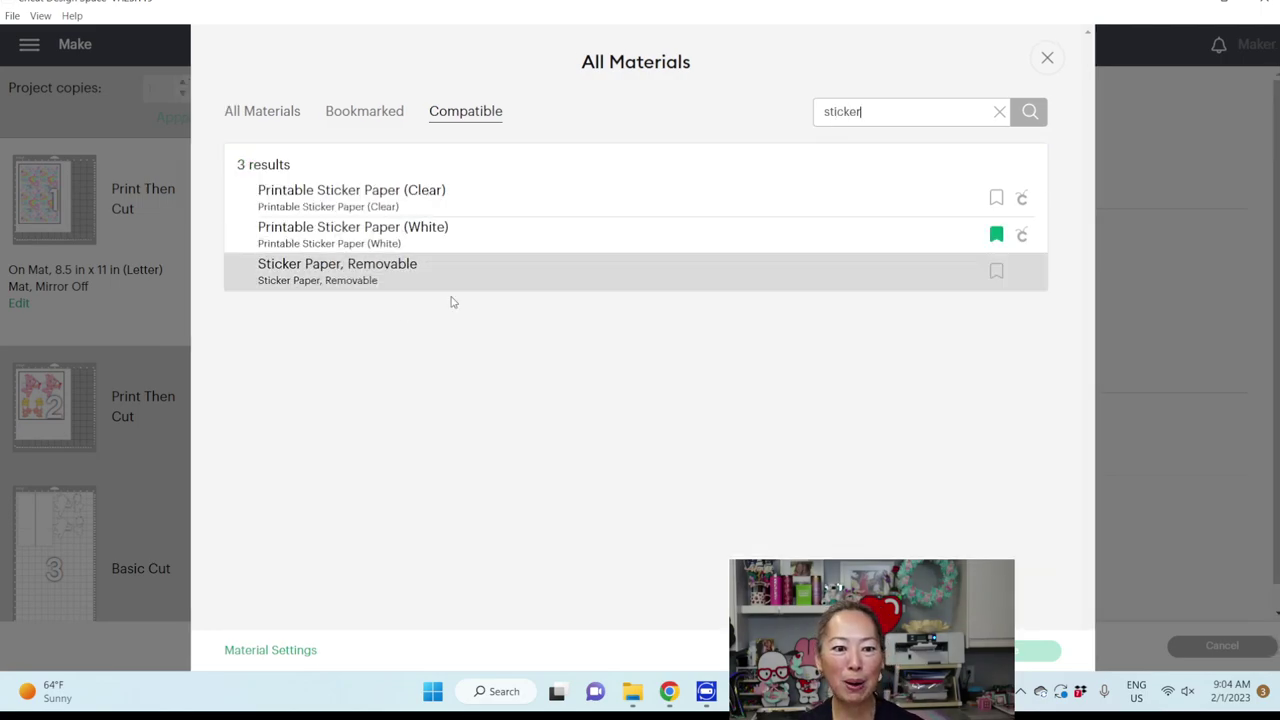
pyautogui.click(425, 232)
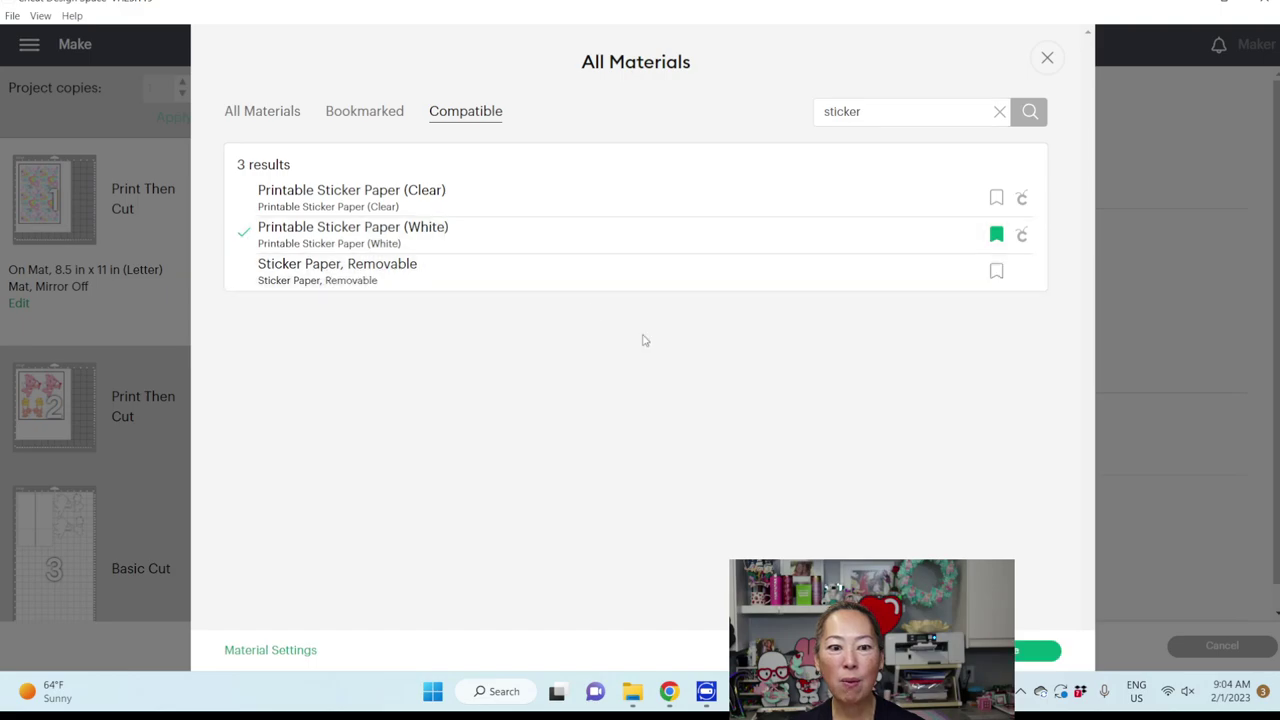
pyautogui.click(1036, 654)
pyautogui.scroll(-3, 60, 330)
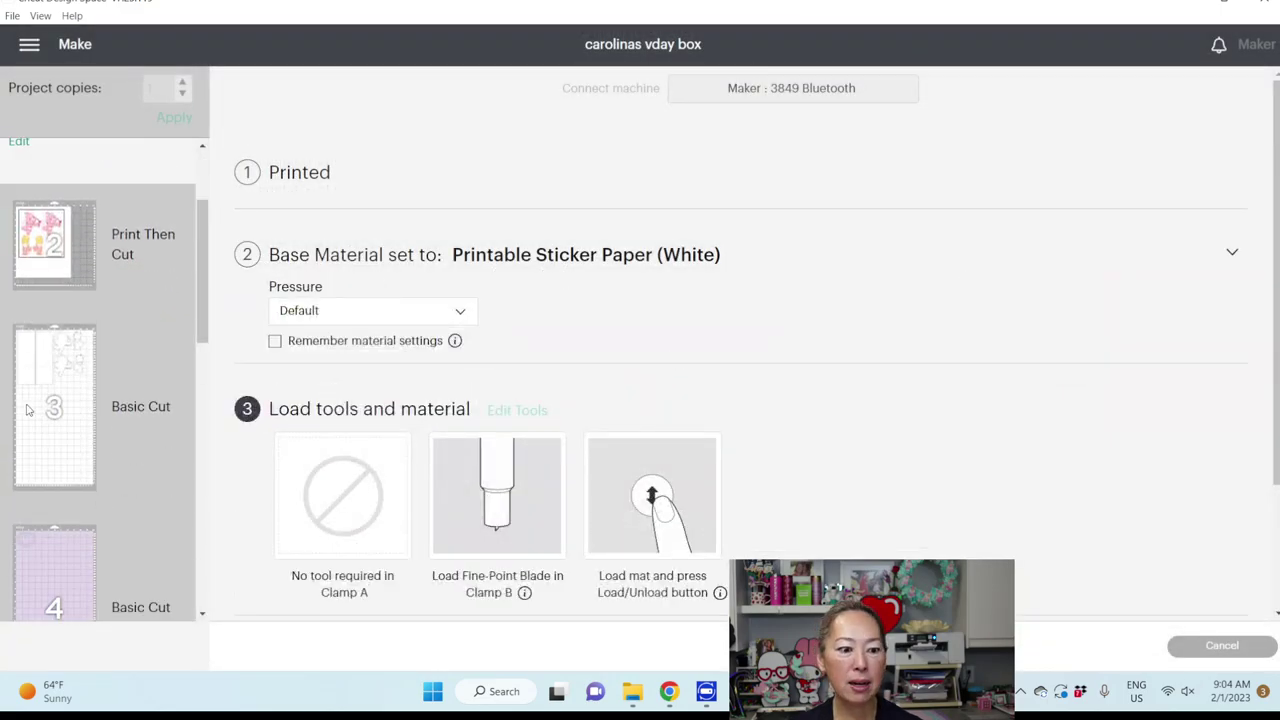
# Set mat 3's base material to Heavy Cardstock – 100 lb (270 gsm).
pyautogui.click(60, 328)
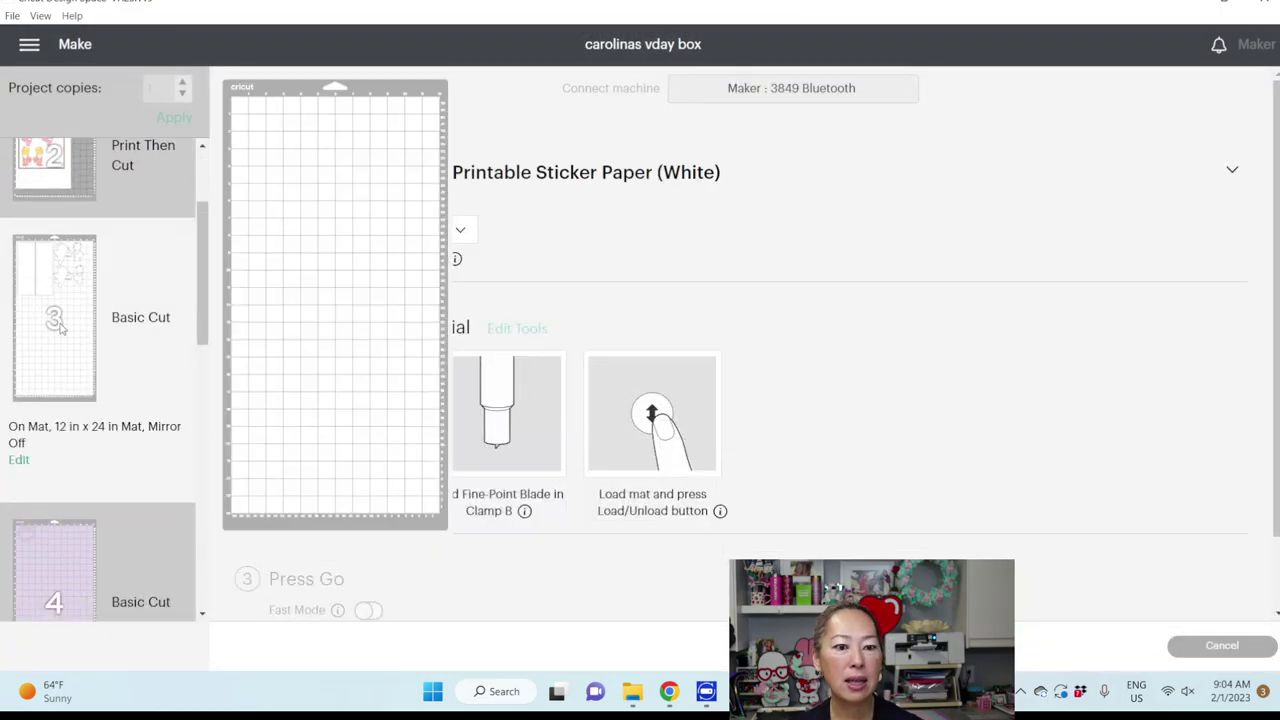
pyautogui.click(583, 172)
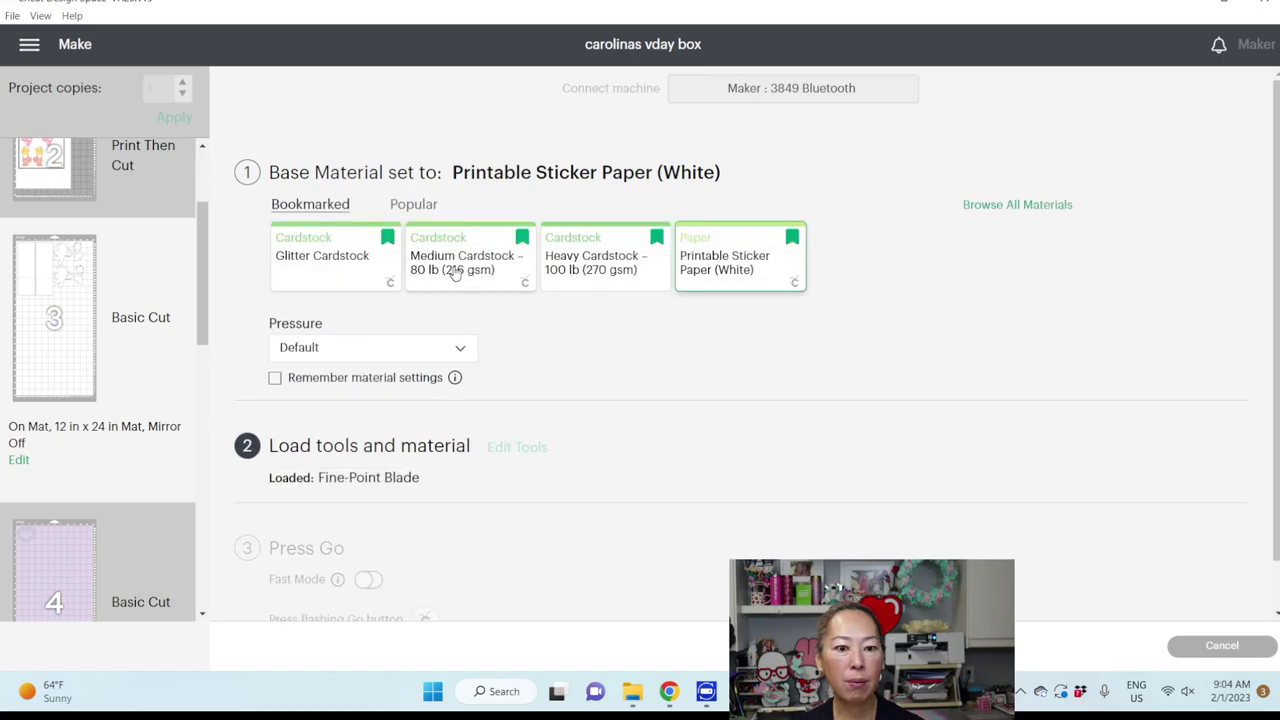
pyautogui.click(603, 268)
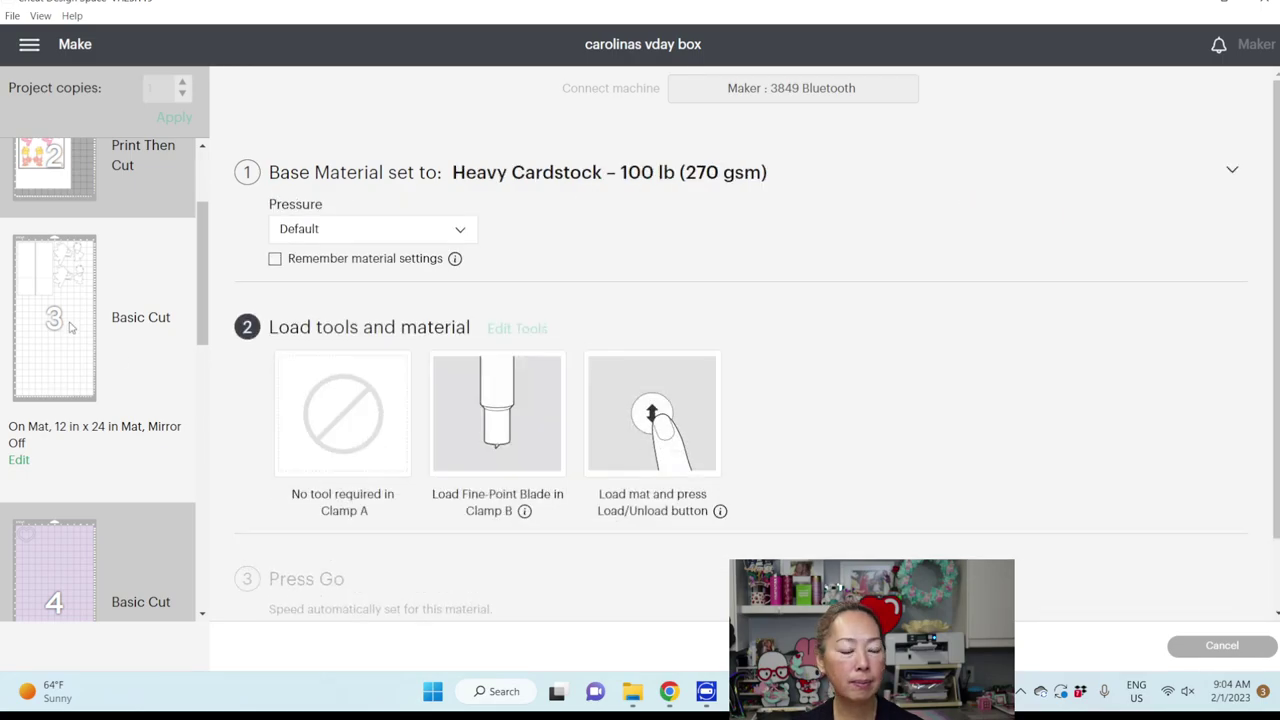
# Select mat 5 in the mat list to check its material.
pyautogui.scroll(-1, 240, 370)
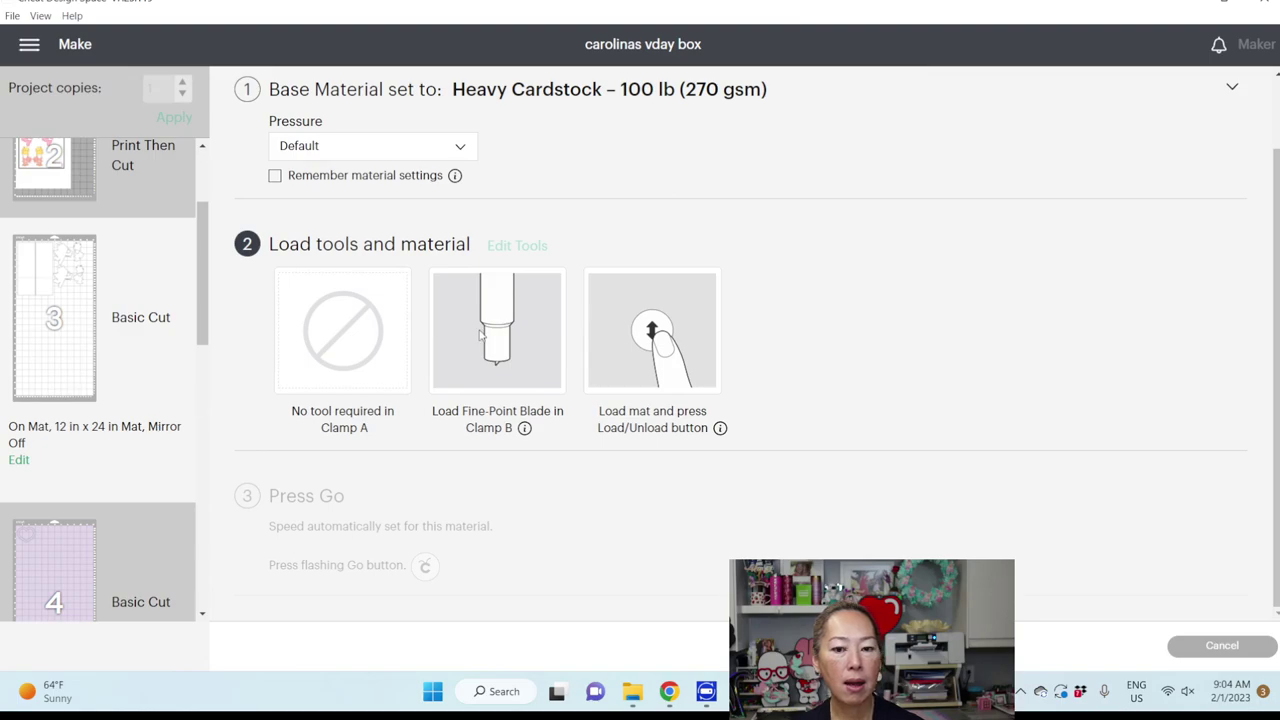
pyautogui.scroll(-1, 112, 460)
pyautogui.scroll(-4, 112, 460)
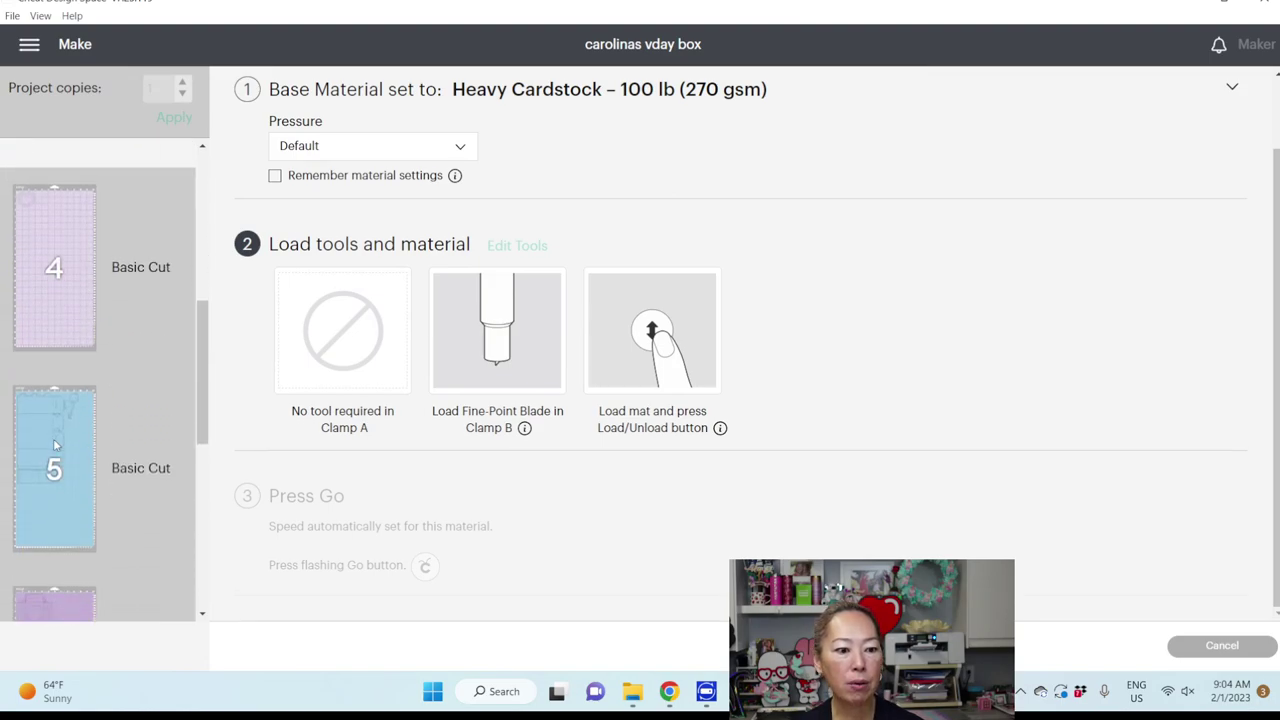
pyautogui.click(53, 438)
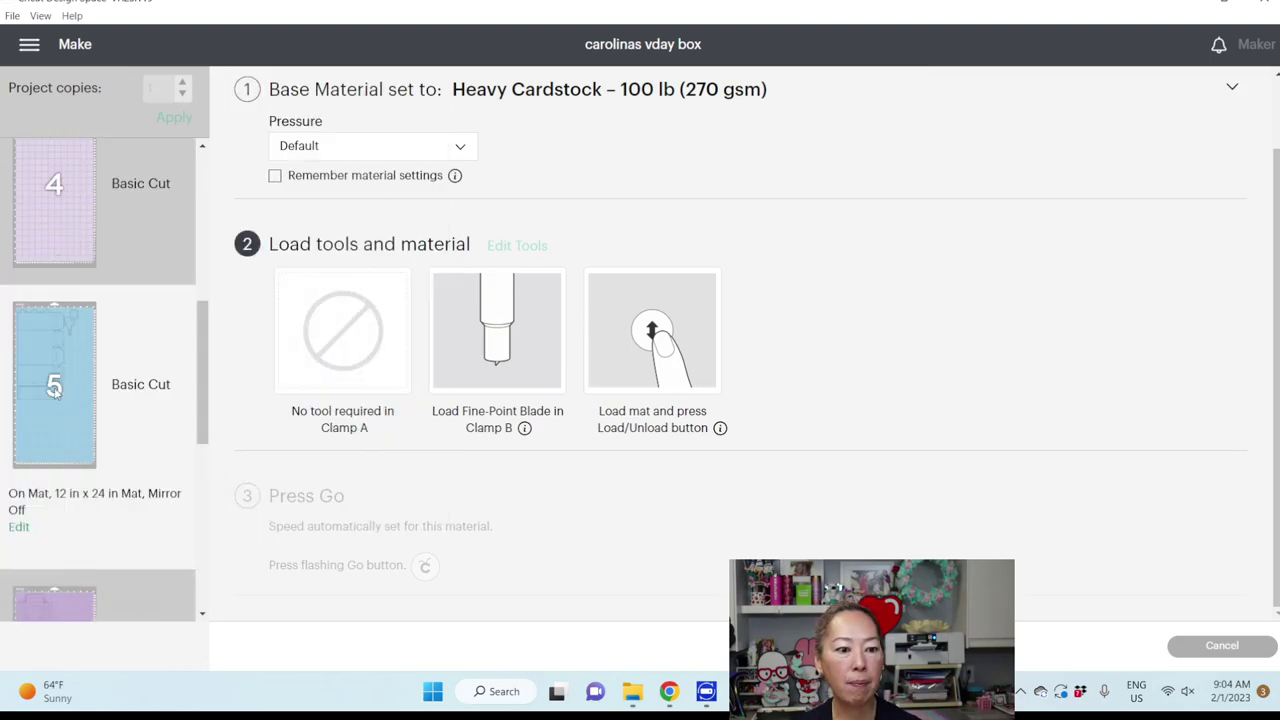
pyautogui.moveTo(34, 377)
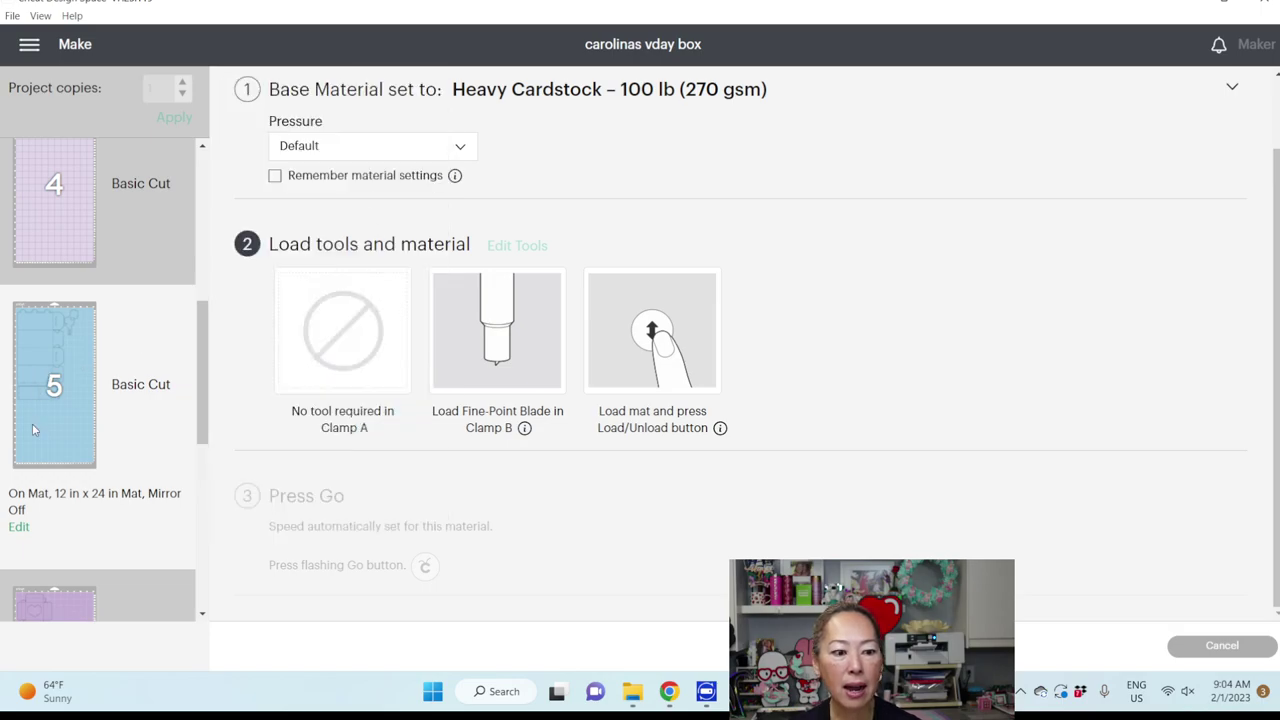
pyautogui.click(18, 527)
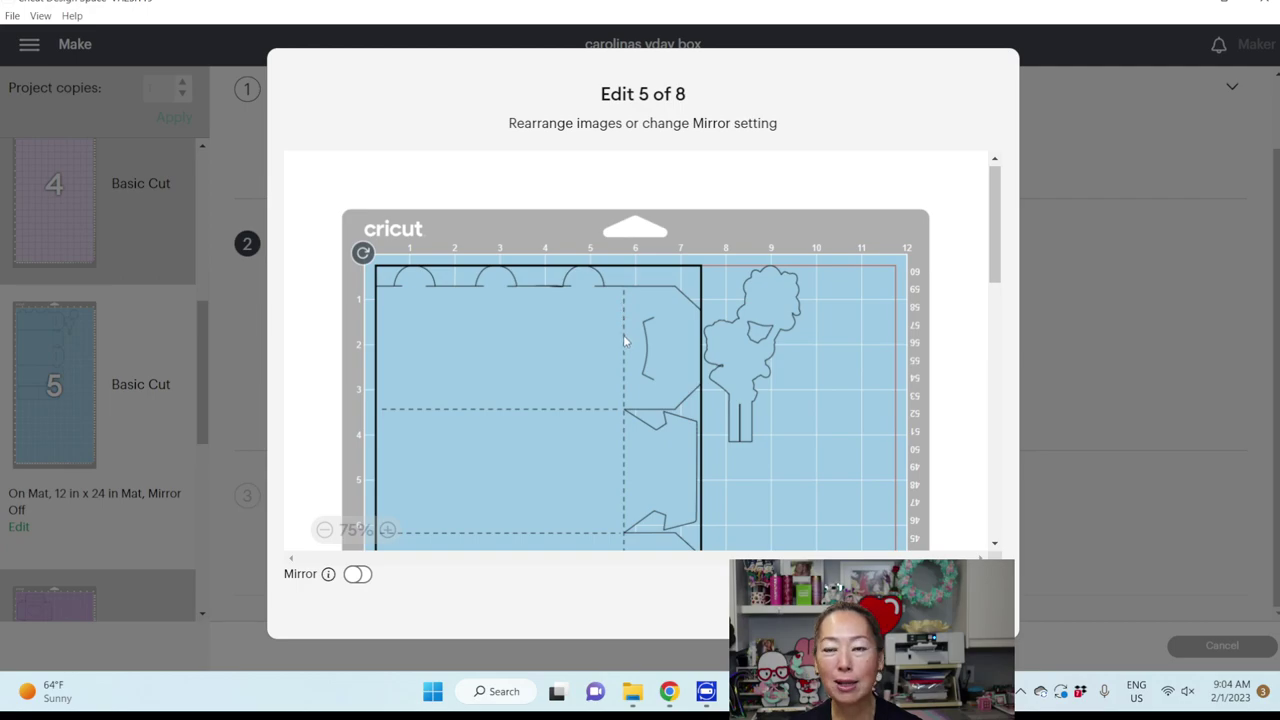
pyautogui.scroll(-5, 624, 342)
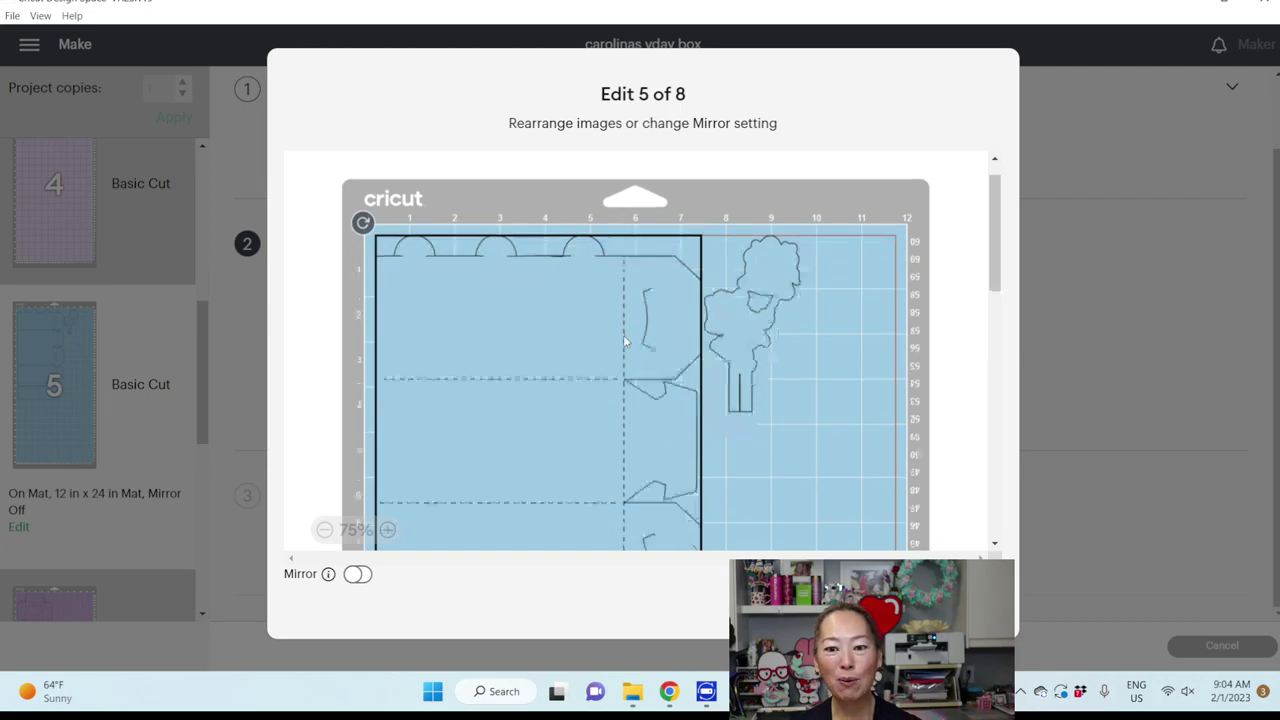
pyautogui.scroll(-4, 624, 342)
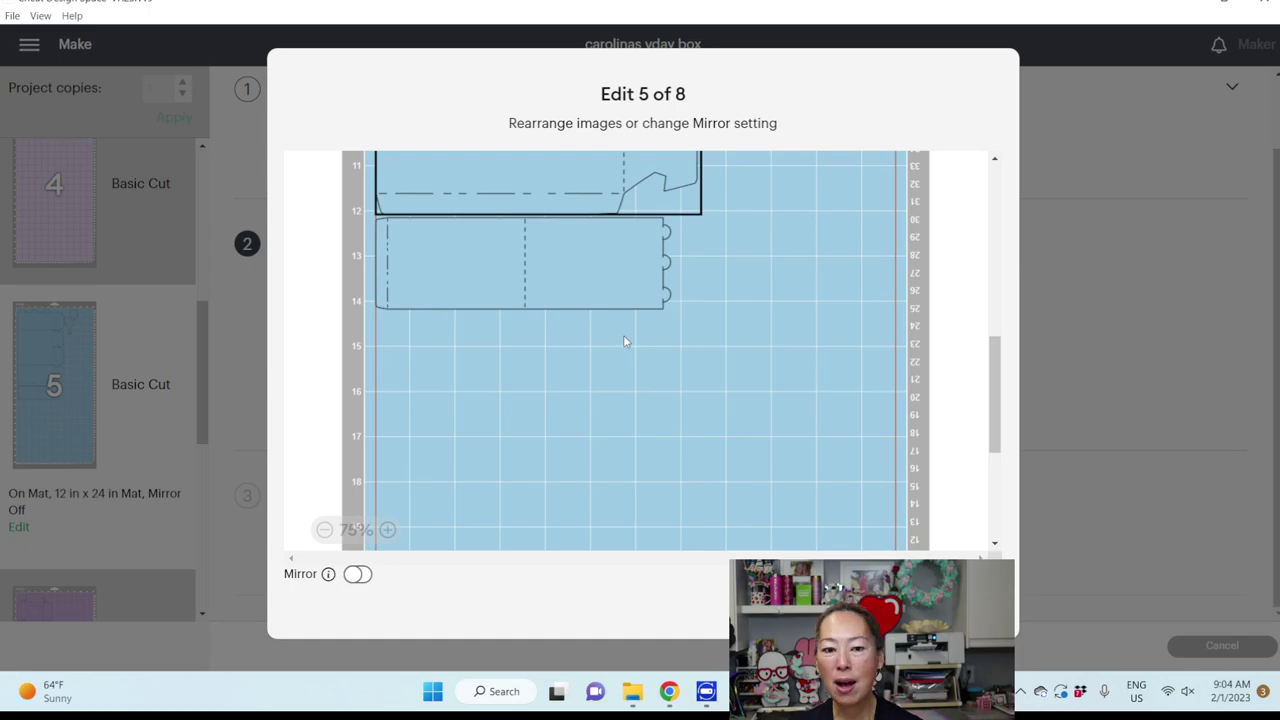
pyautogui.click(960, 606)
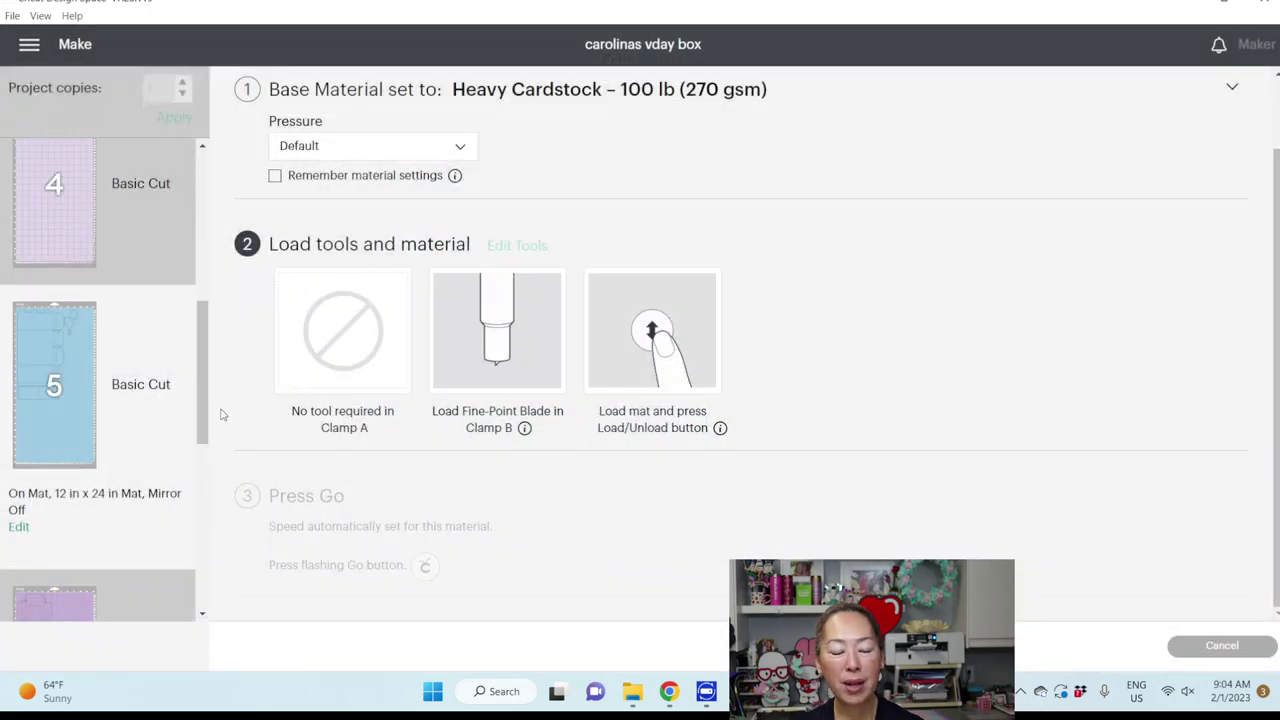
pyautogui.scroll(-1, 103, 384)
pyautogui.scroll(-3, 103, 384)
pyautogui.scroll(-1, 60, 402)
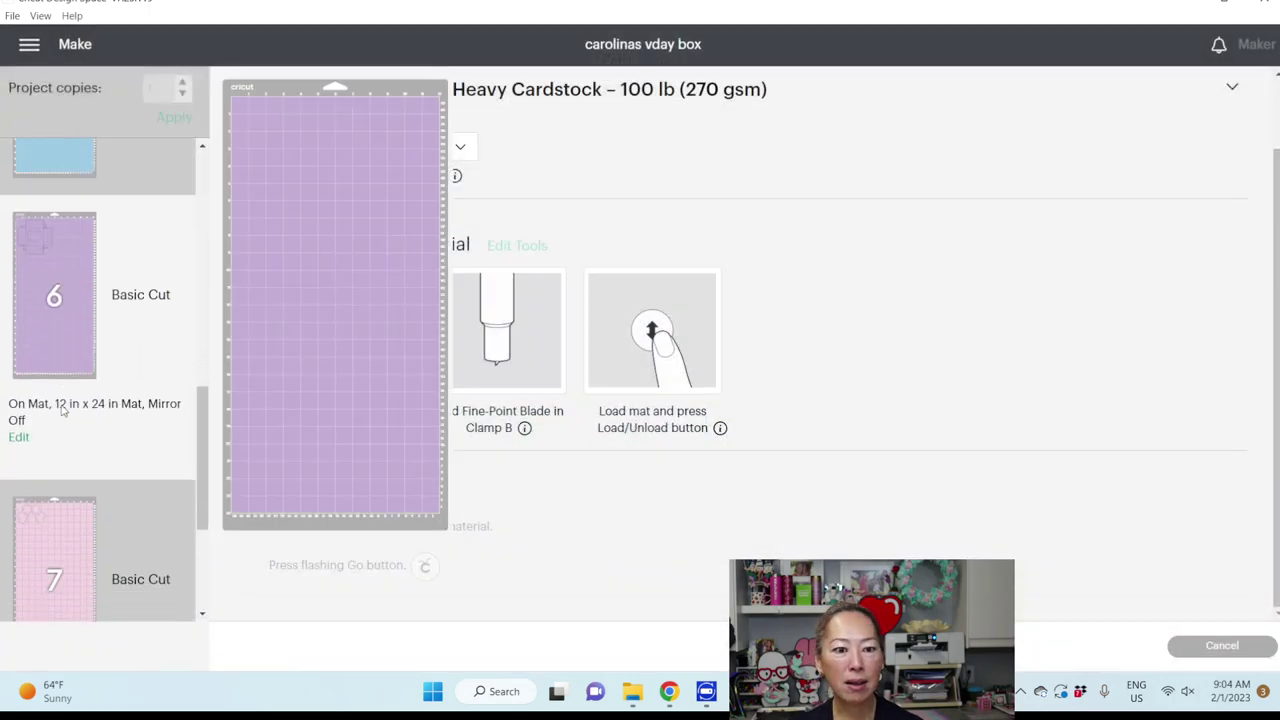
pyautogui.scroll(-3, 61, 410)
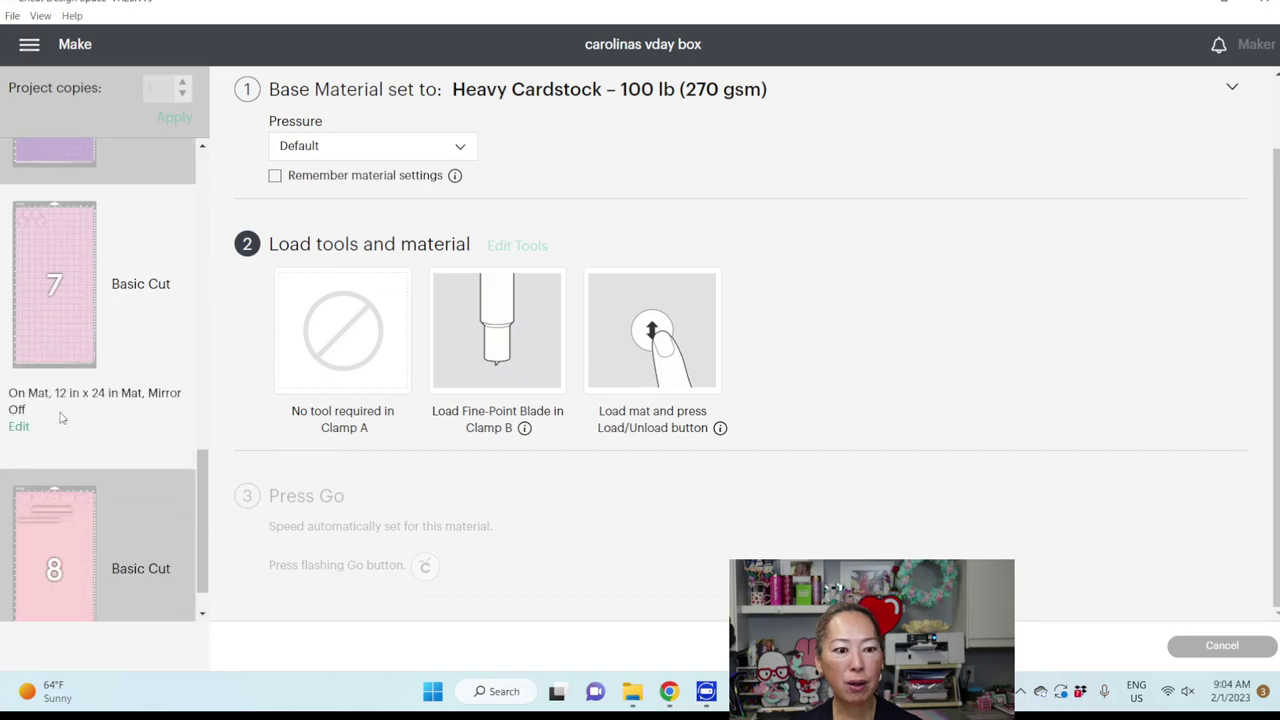